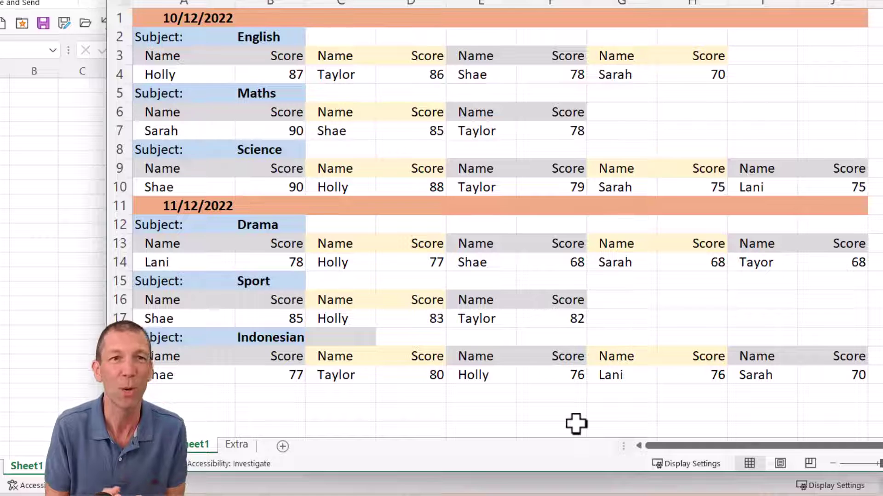
# Examine how the dates, subjects, names and scores are laid out across the stacked blocks on Sheet1.
pyautogui.click(171, 18)
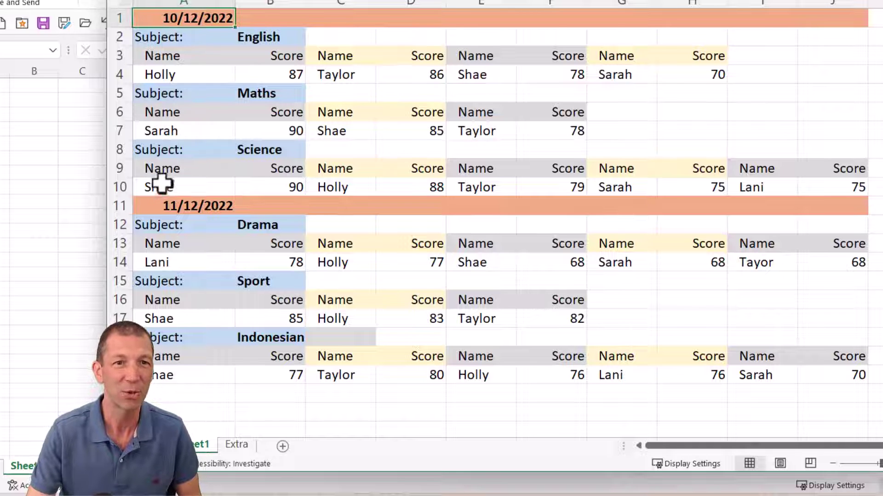
pyautogui.click(165, 203)
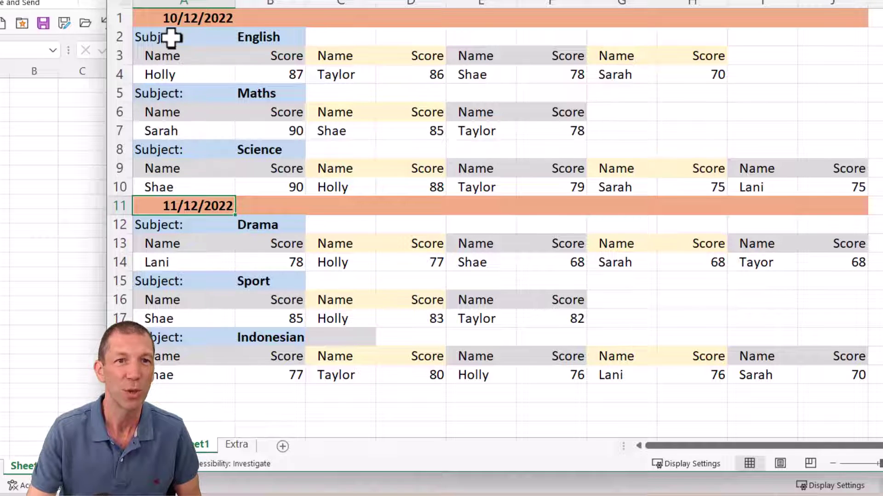
pyautogui.moveTo(168, 39); pyautogui.dragTo(173, 186)
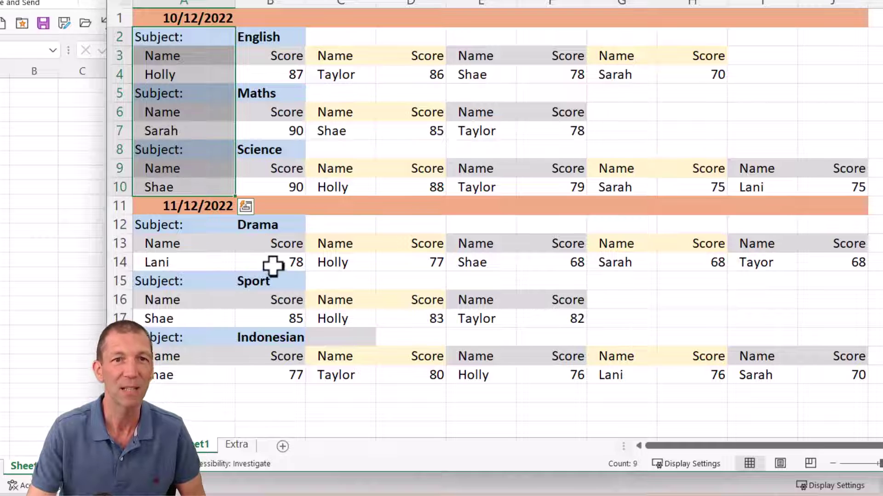
pyautogui.moveTo(281, 41); pyautogui.dragTo(270, 187)
pyautogui.moveTo(173, 130); pyautogui.dragTo(545, 132)
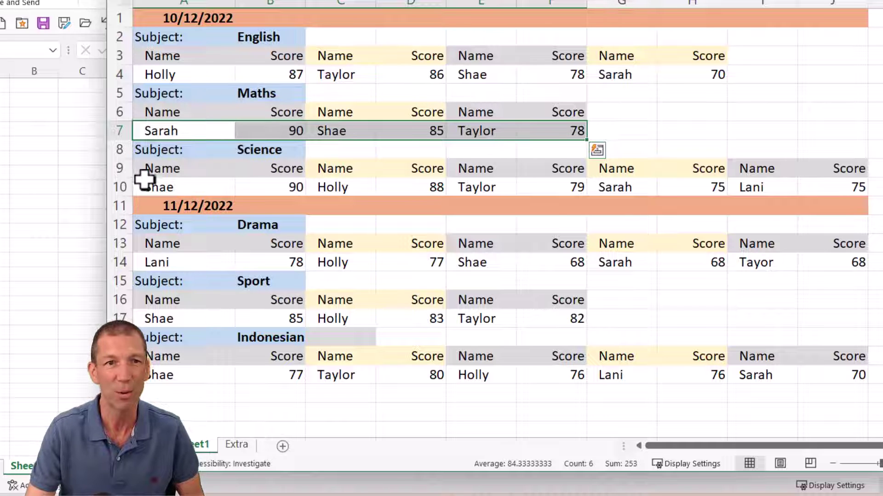
pyautogui.click(208, 74)
pyautogui.click(252, 189)
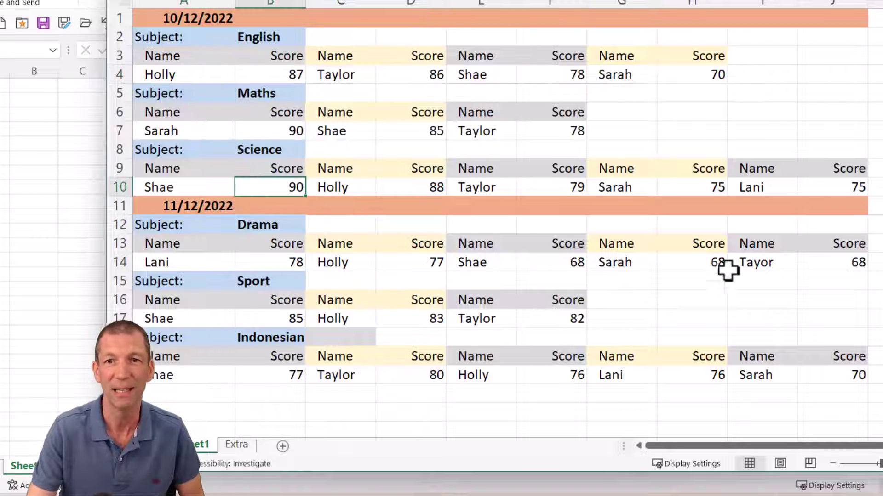
pyautogui.moveTo(775, 186); pyautogui.dragTo(171, 177)
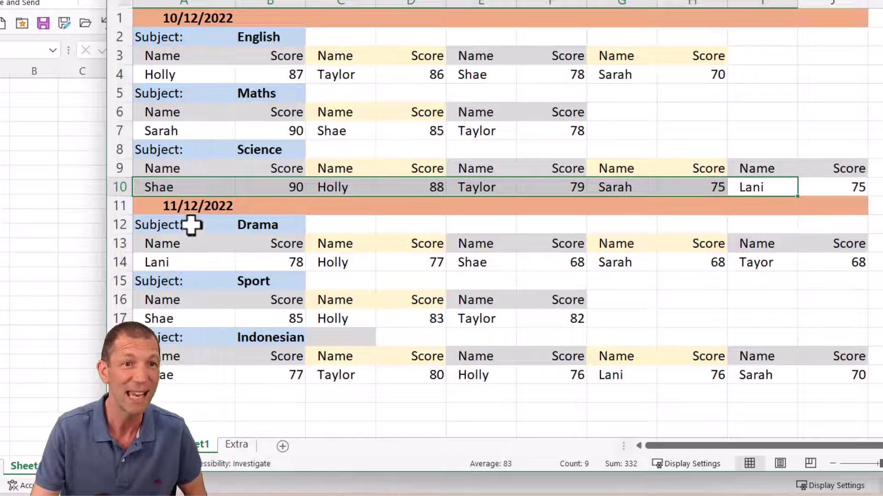
pyautogui.click(210, 205)
pyautogui.moveTo(285, 223); pyautogui.dragTo(276, 374)
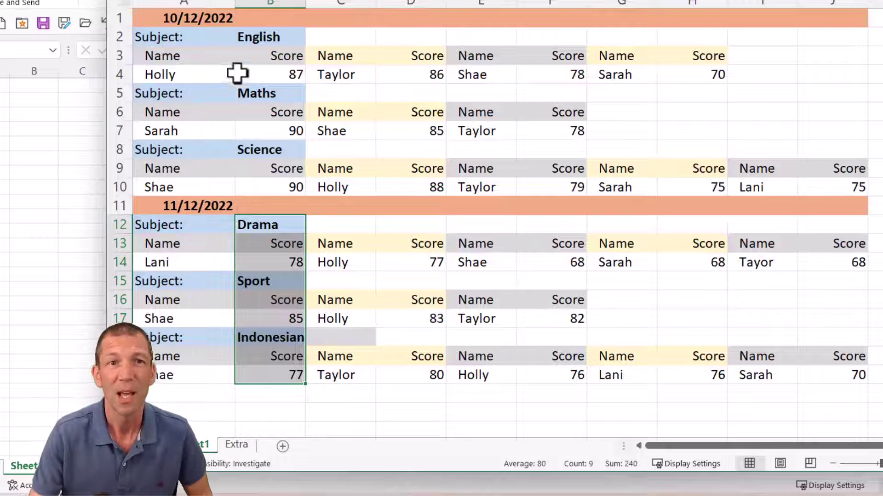
pyautogui.moveTo(175, 23); pyautogui.dragTo(829, 377)
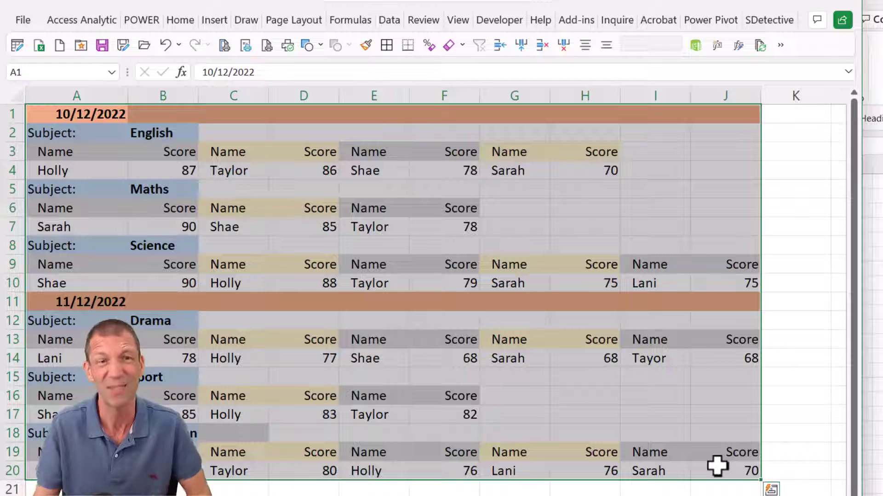
# Set the range A1:J35 on Sheet1, including spare blank rows below the data, as the print area.
pyautogui.moveTo(78, 114); pyautogui.dragTo(731, 495)
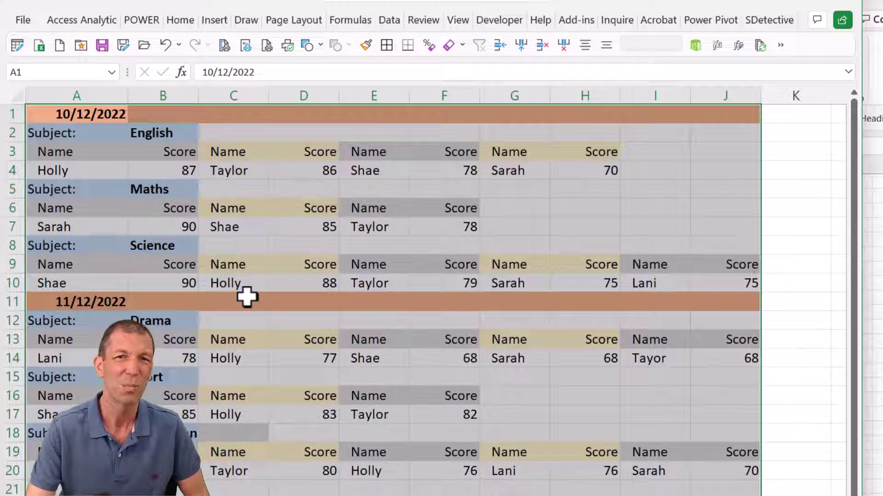
pyautogui.scroll(-2, 235, 328)
pyautogui.scroll(2, 235, 331)
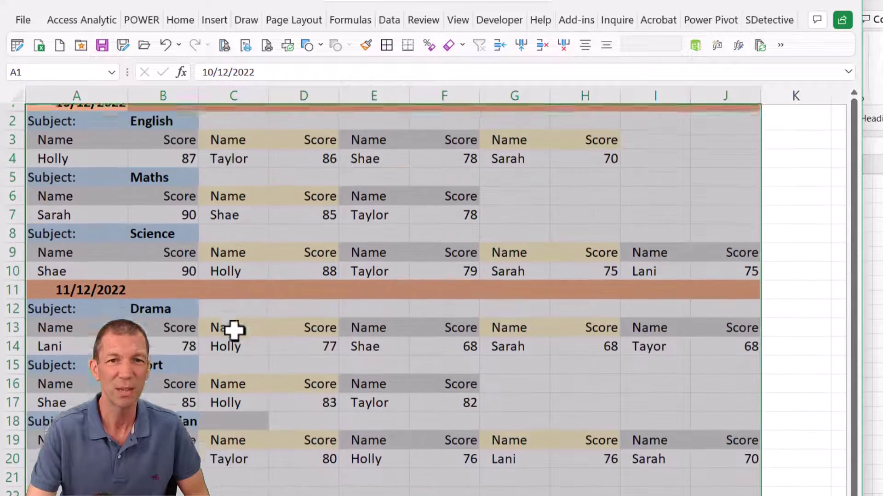
pyautogui.scroll(-2, 575, 434)
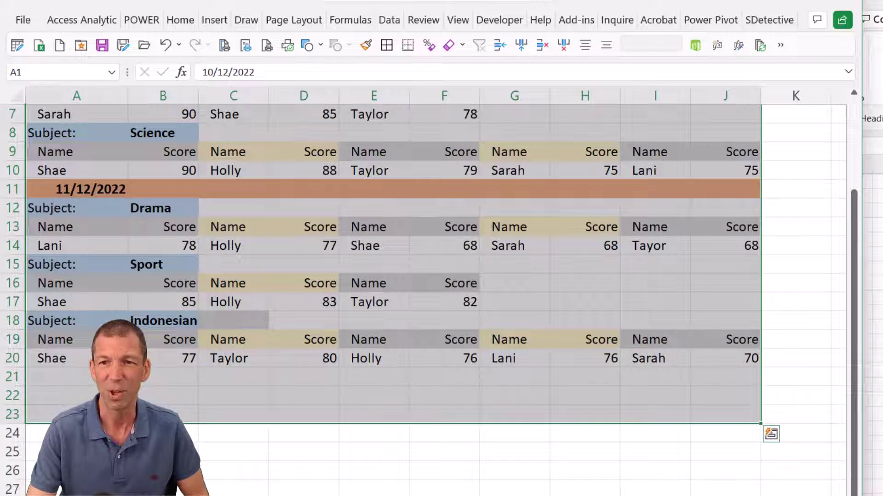
pyautogui.click(725, 495)
pyautogui.scroll(-4, 724, 455)
pyautogui.moveTo(725, 420); pyautogui.dragTo(96, 115)
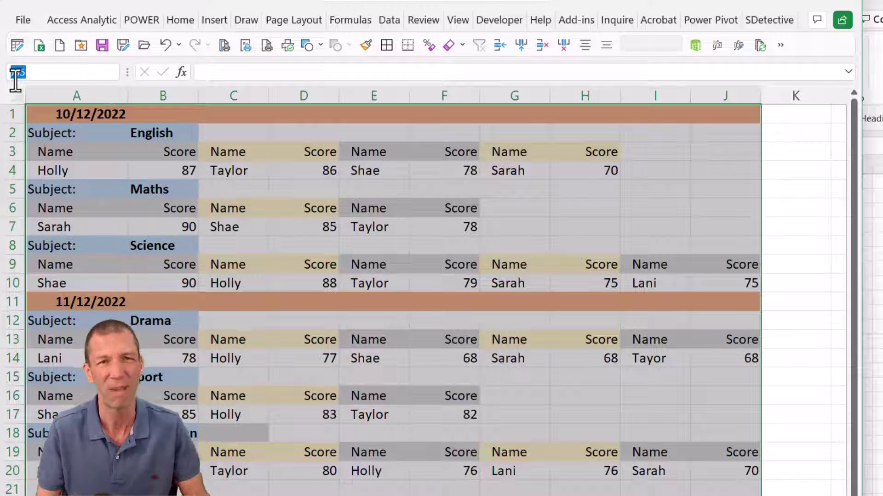
pyautogui.doubleClick(297, 21)
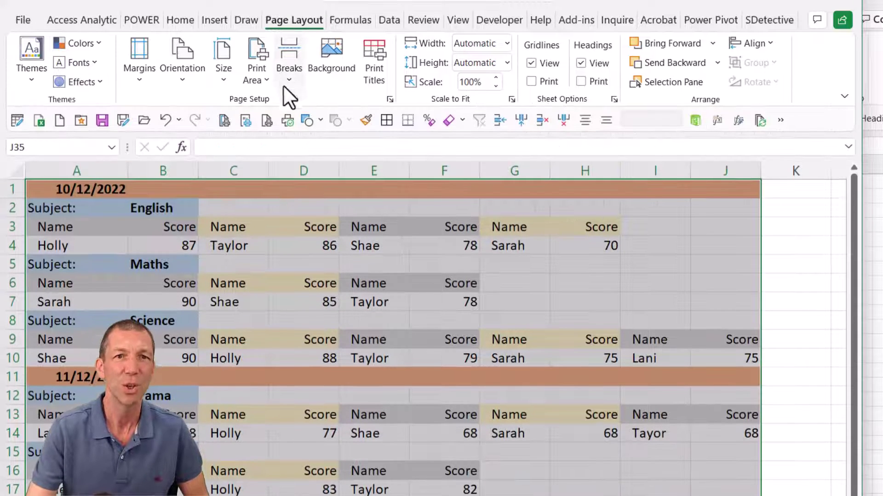
pyautogui.scroll(-4, 518, 366)
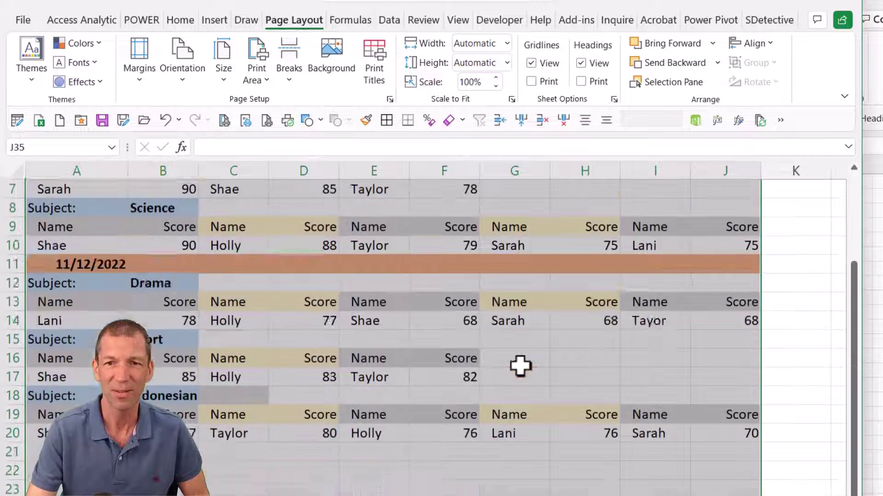
pyautogui.scroll(4, 500, 459)
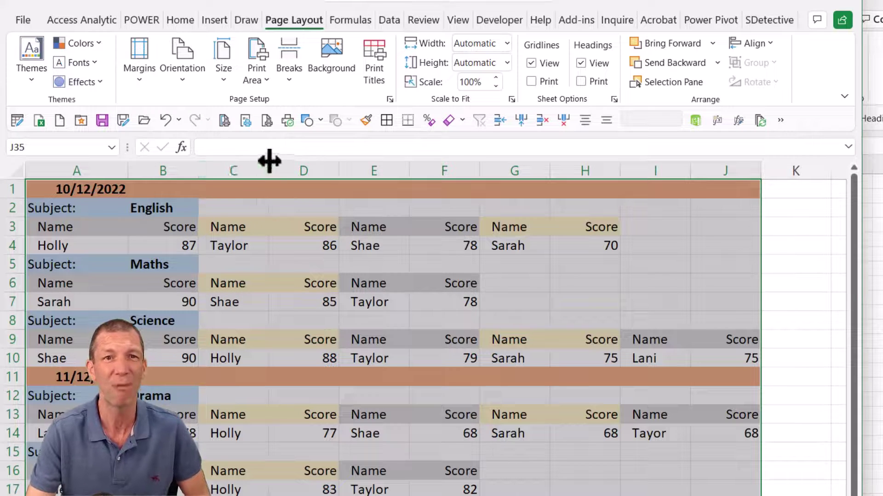
pyautogui.click(266, 81)
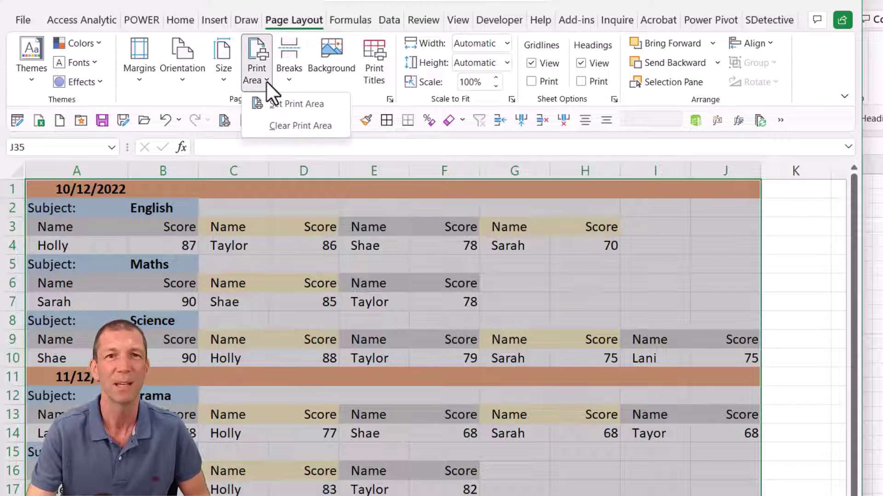
pyautogui.click(295, 102)
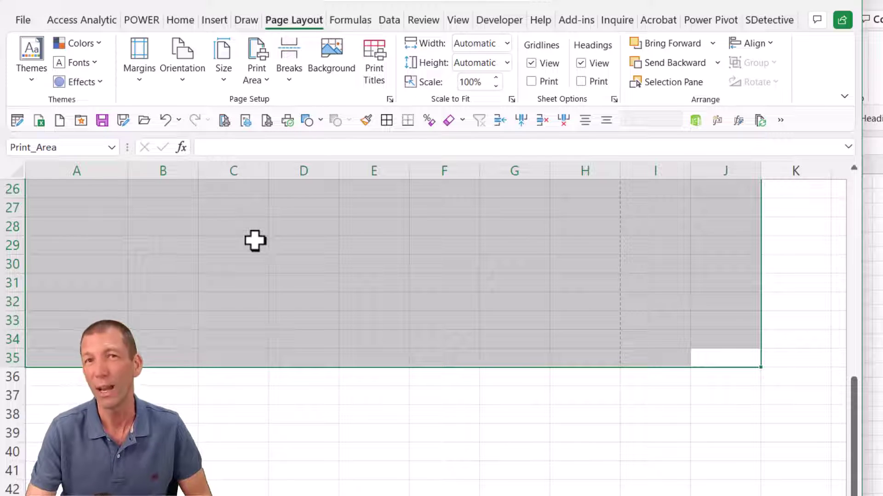
# Load the print area into the Power Query Editor as a new query and show its Source step.
pyautogui.scroll(4, 262, 271)
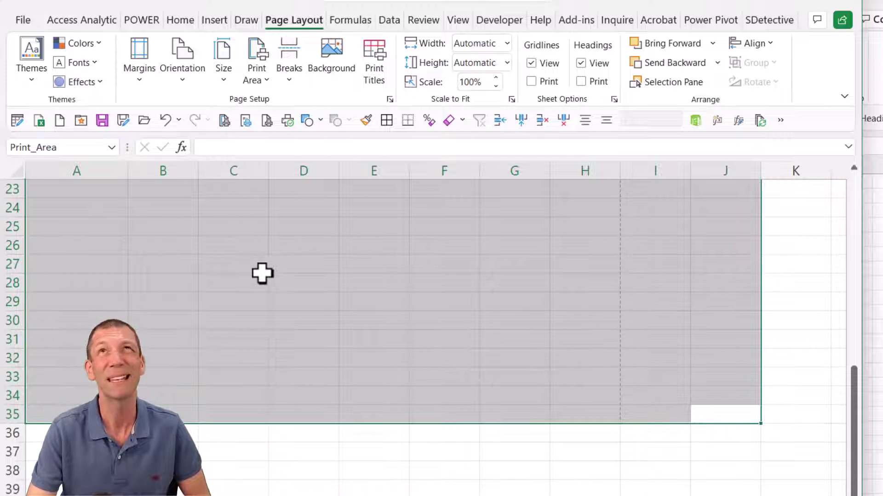
pyautogui.scroll(4, 263, 282)
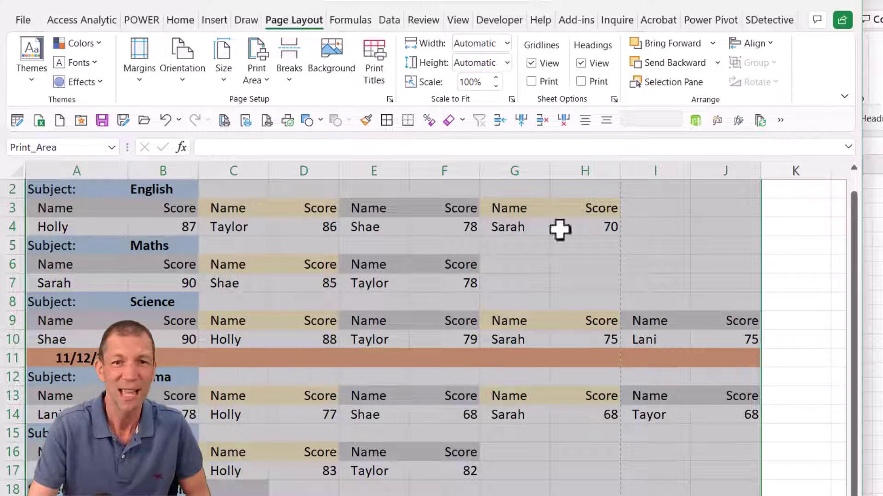
pyautogui.click(389, 20)
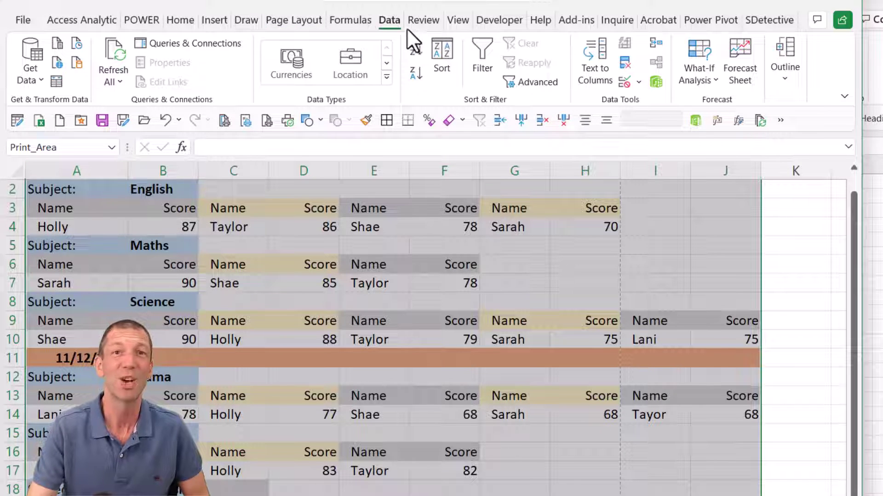
pyautogui.click(58, 82)
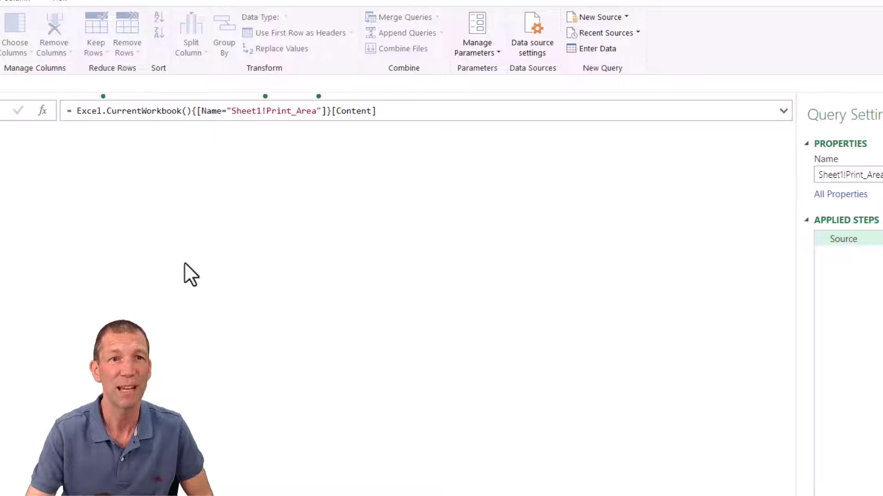
pyautogui.click(864, 238)
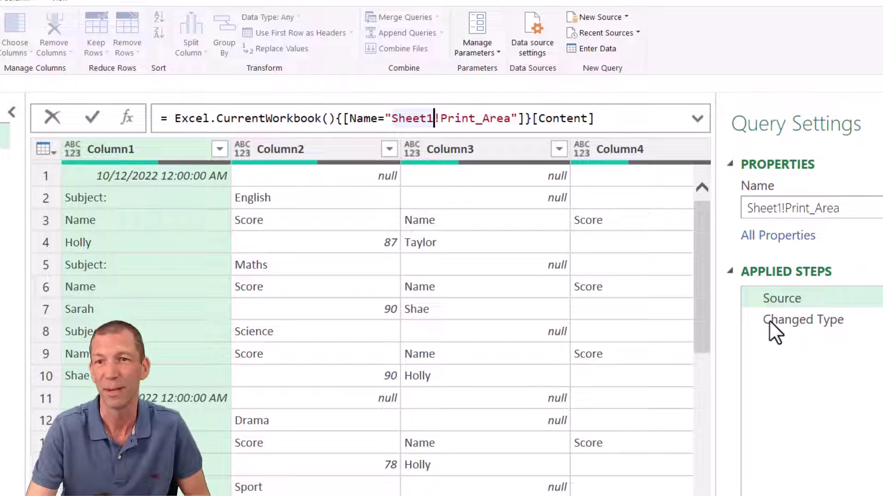
# Rename the Sheet1!Print_Area query as DataSource and remove its Changed Type step.
pyautogui.click(12, 112)
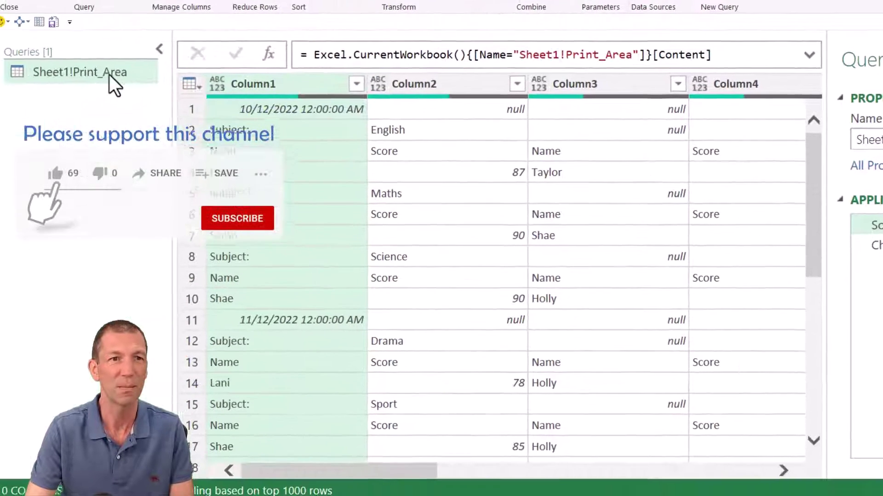
pyautogui.doubleClick(115, 70)
pyautogui.write('DataS')
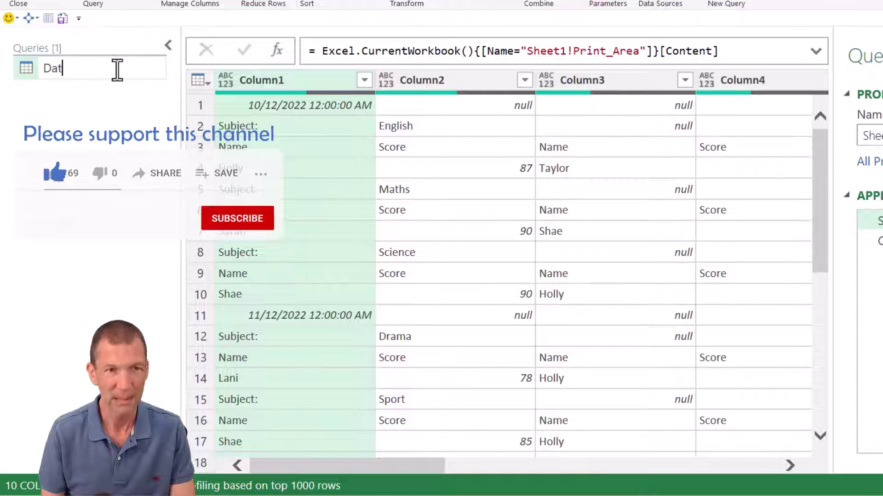
pyautogui.write('ource')
pyautogui.press('Return')
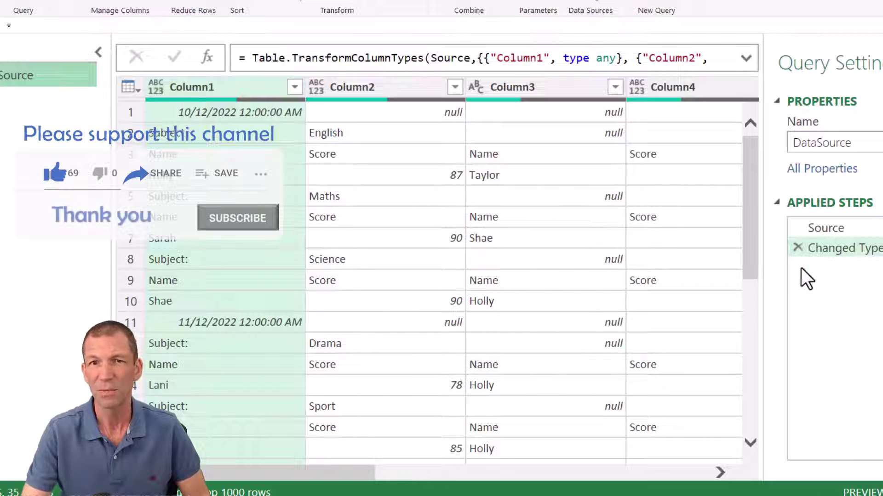
pyautogui.click(794, 245)
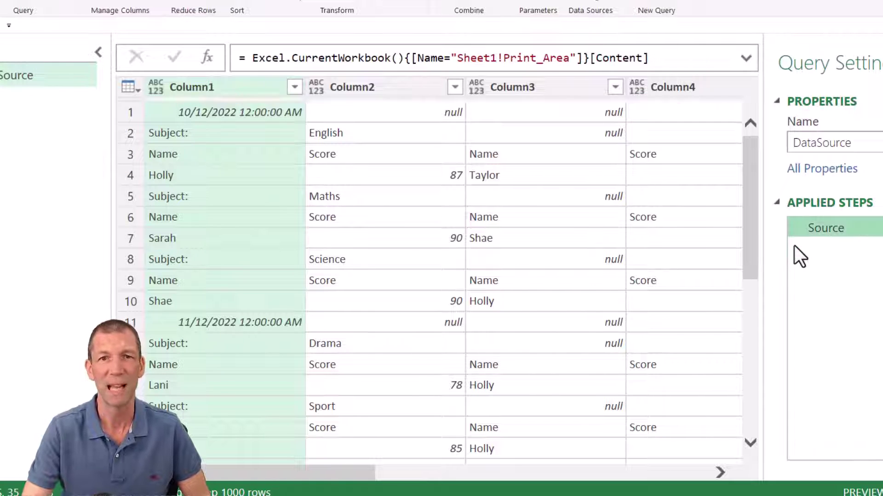
# Create a reference query from DataSource and name it Results.
pyautogui.rightClick(26, 82)
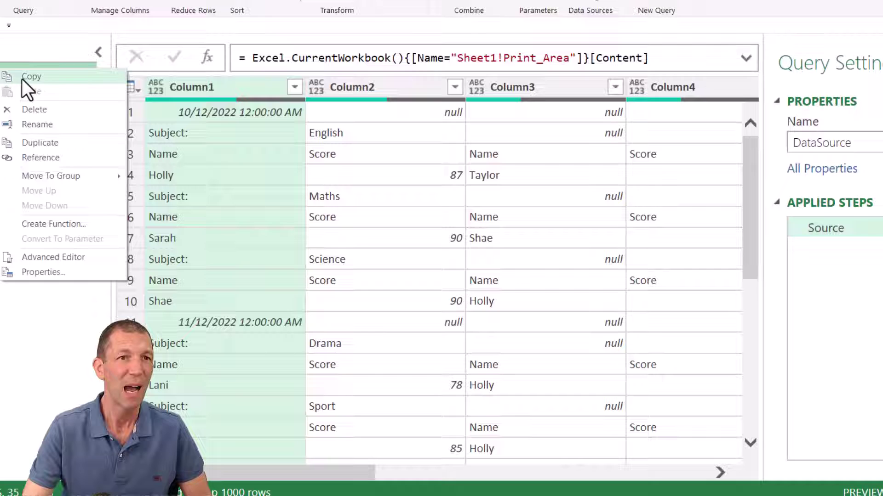
pyautogui.click(29, 156)
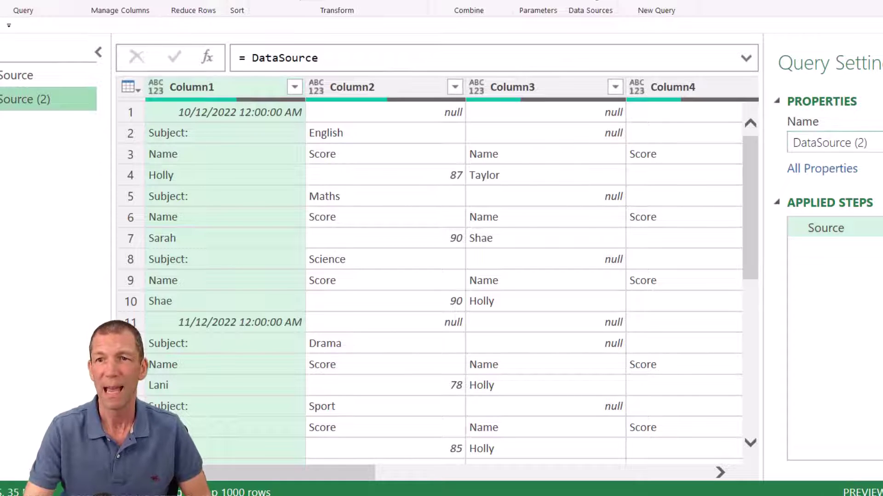
pyautogui.click(789, 150)
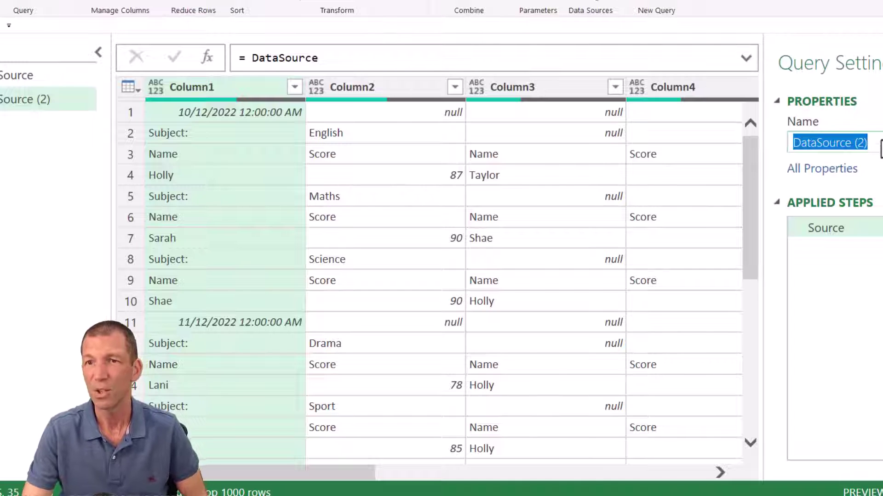
pyautogui.write('Results')
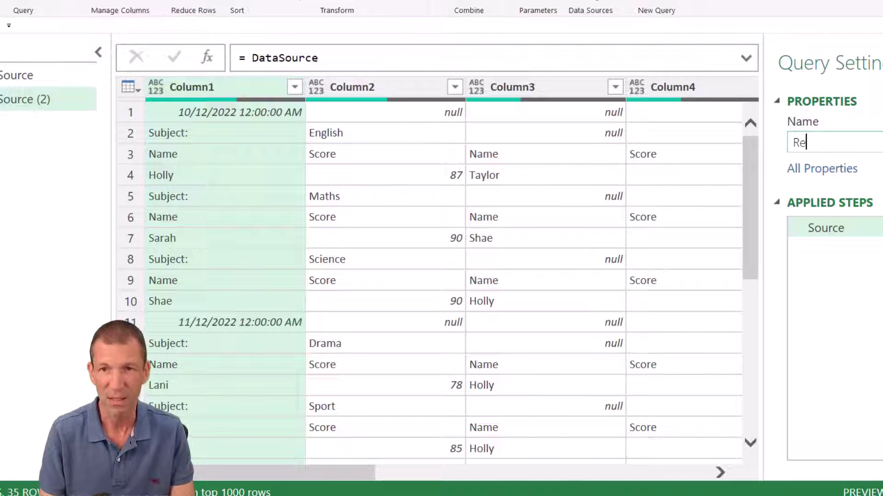
pyautogui.press('Return')
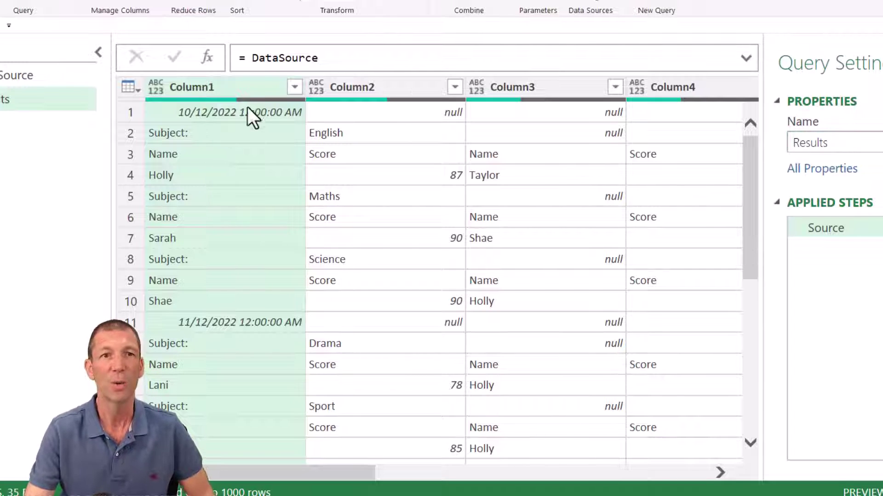
# Examine where the subjects sit in Column2 and the student names in Column1 of the Results query.
pyautogui.click(97, 51)
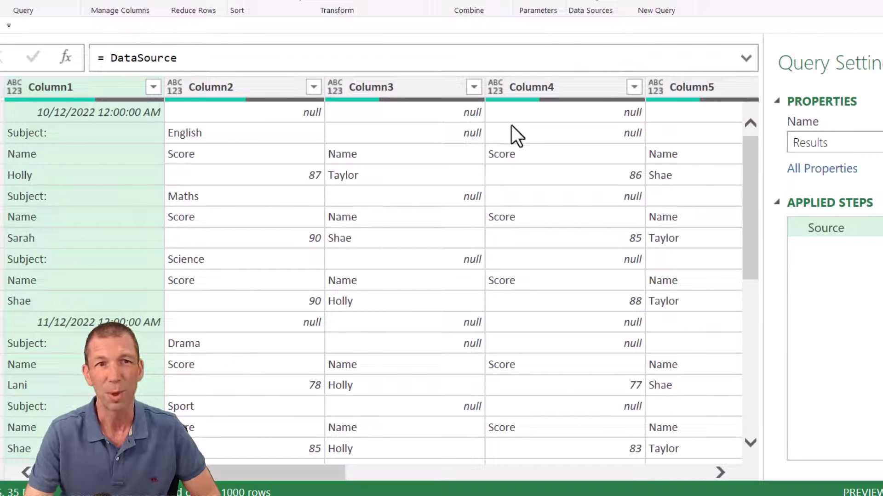
pyautogui.click(218, 132)
pyautogui.click(213, 196)
pyautogui.click(211, 260)
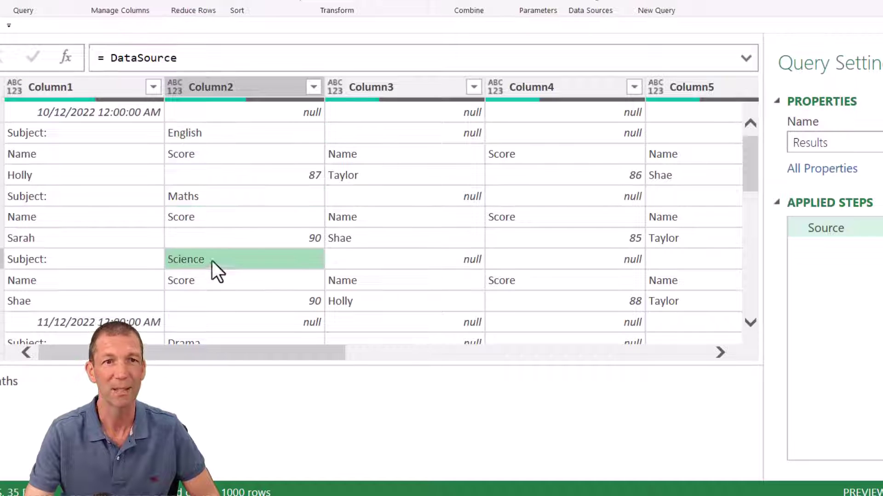
pyautogui.click(120, 301)
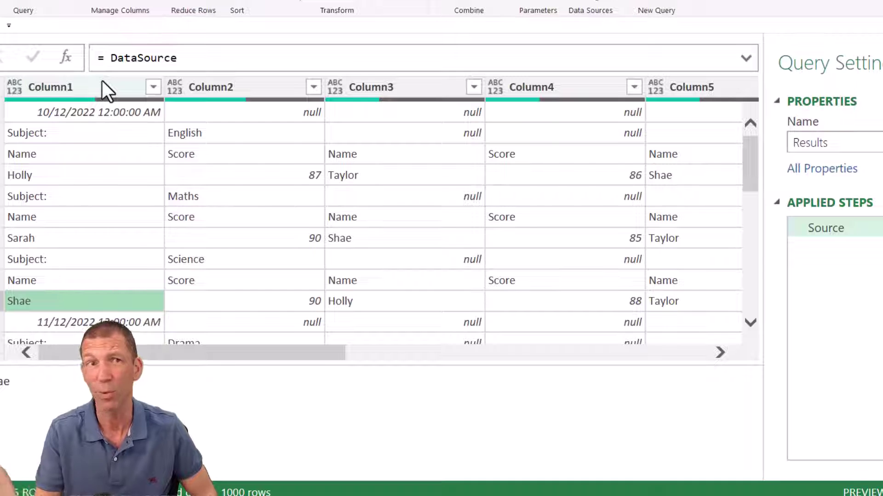
# Duplicate Column1 of the Results query and set the copy's data type to Date.
pyautogui.moveTo(97, 82); pyautogui.dragTo(97, 82)
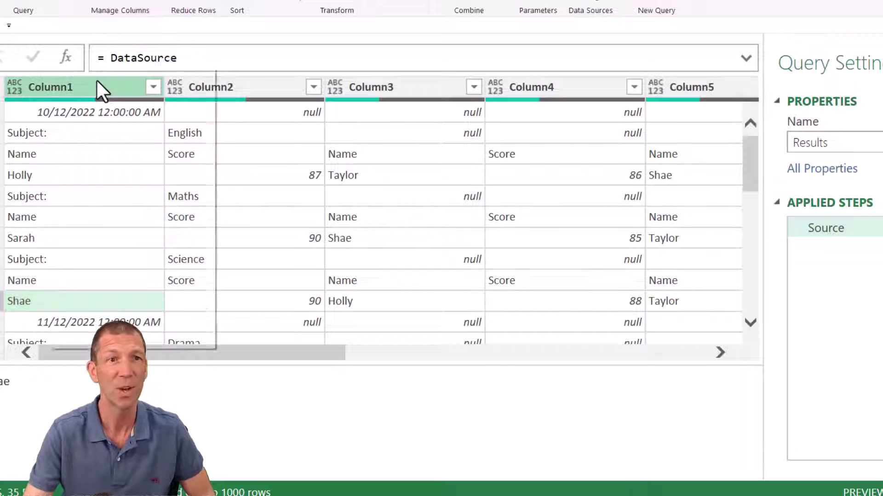
pyautogui.rightClick(98, 81)
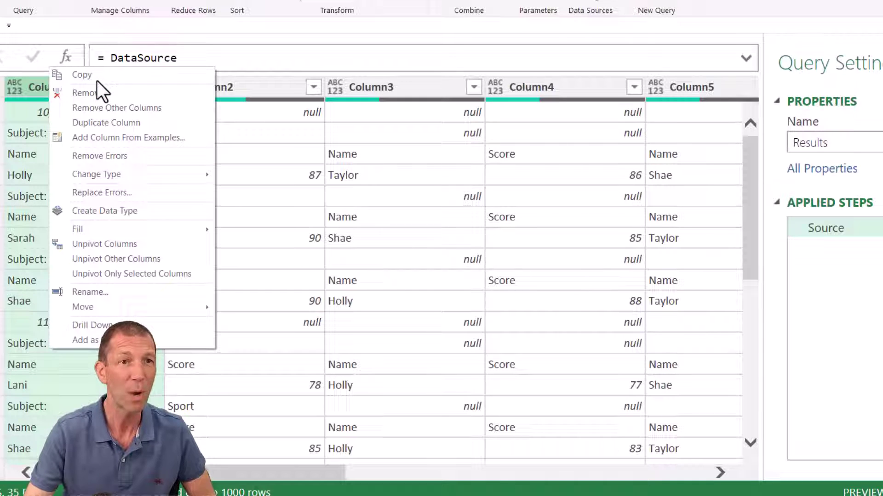
pyautogui.click(100, 130)
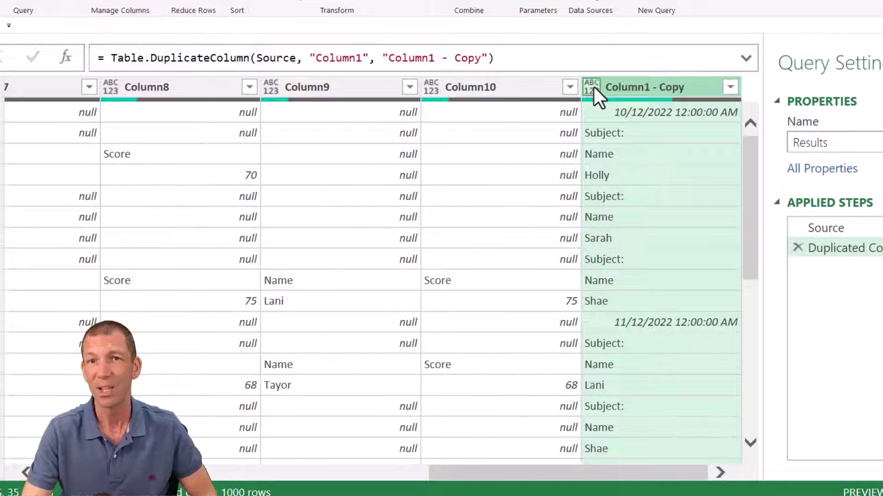
pyautogui.click(591, 87)
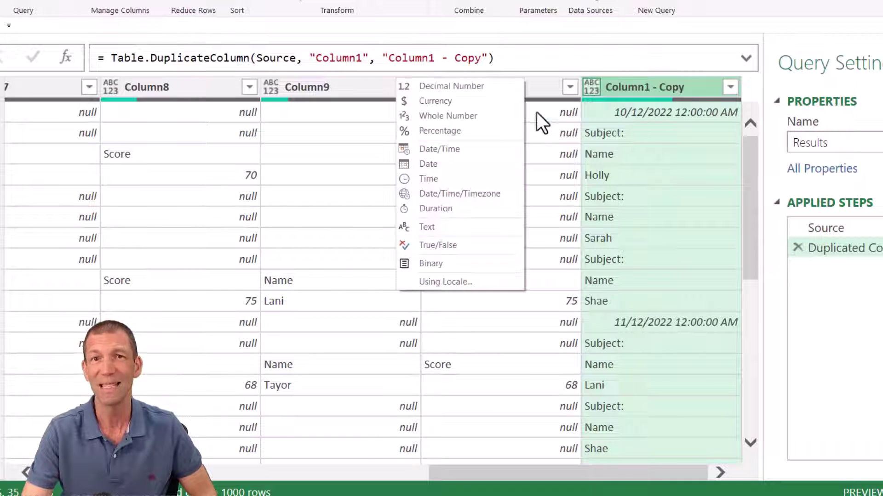
pyautogui.click(455, 164)
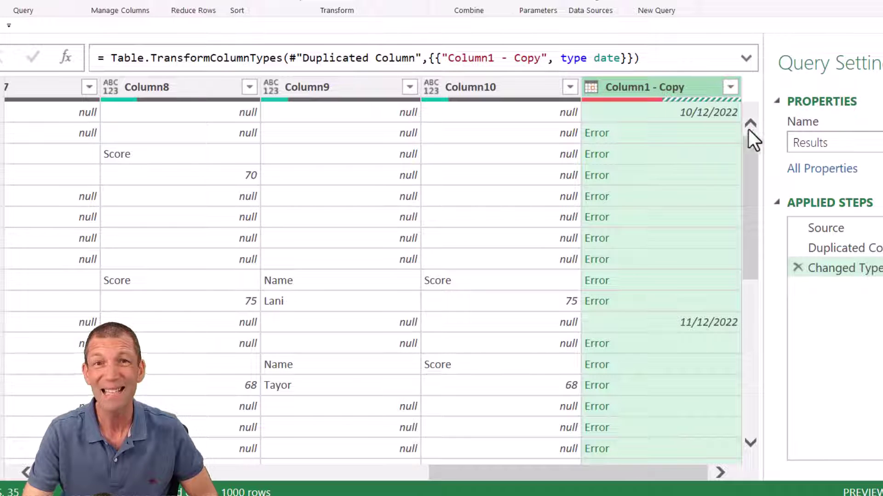
# Replace the errors in the duplicated date column with null.
pyautogui.rightClick(647, 90)
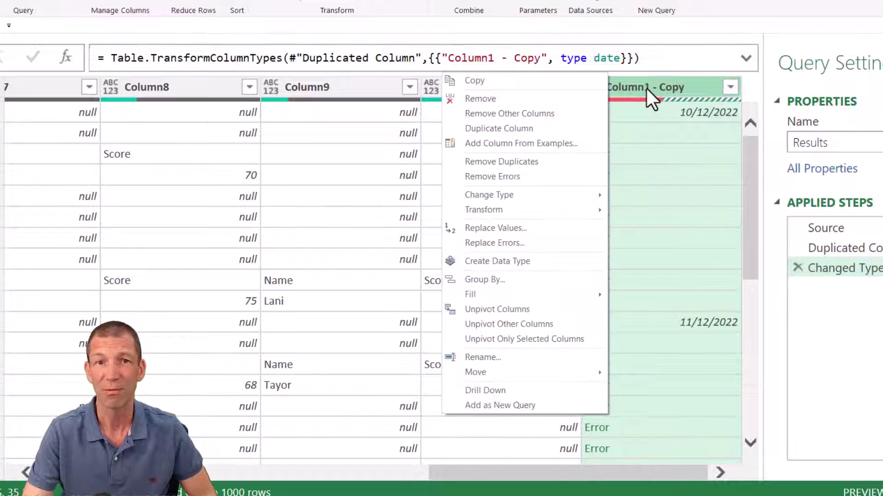
pyautogui.click(507, 237)
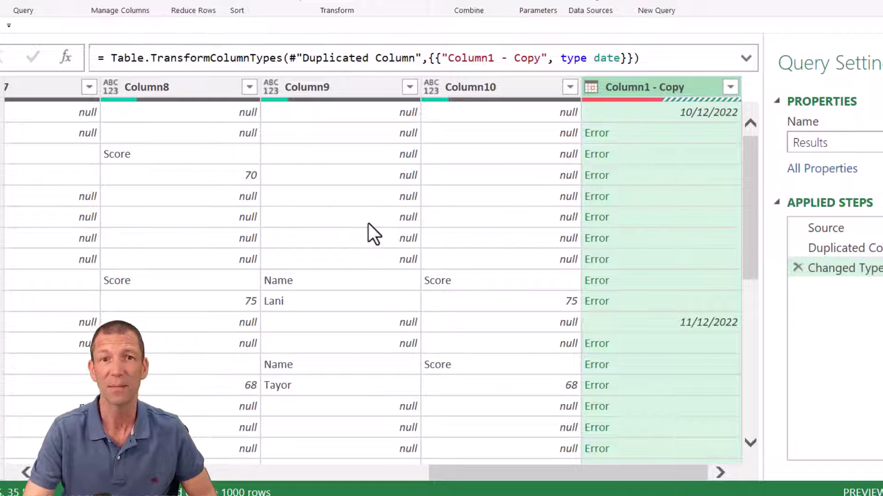
pyautogui.write('null')
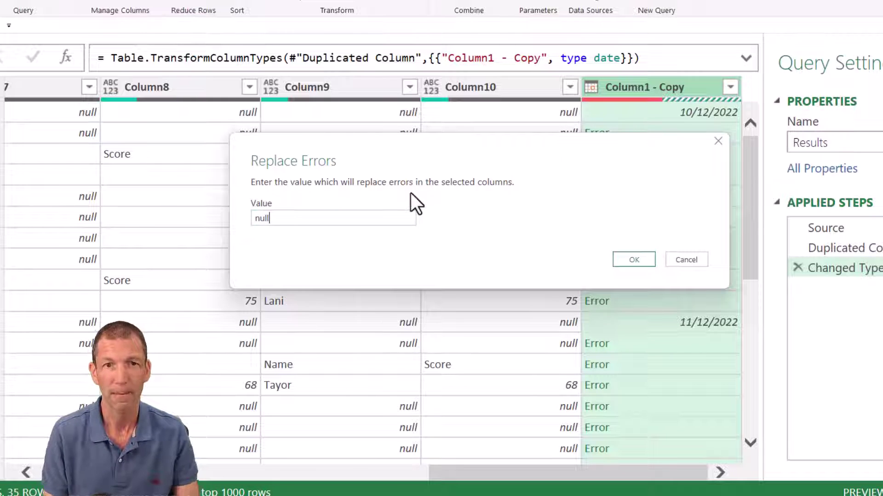
pyautogui.click(634, 260)
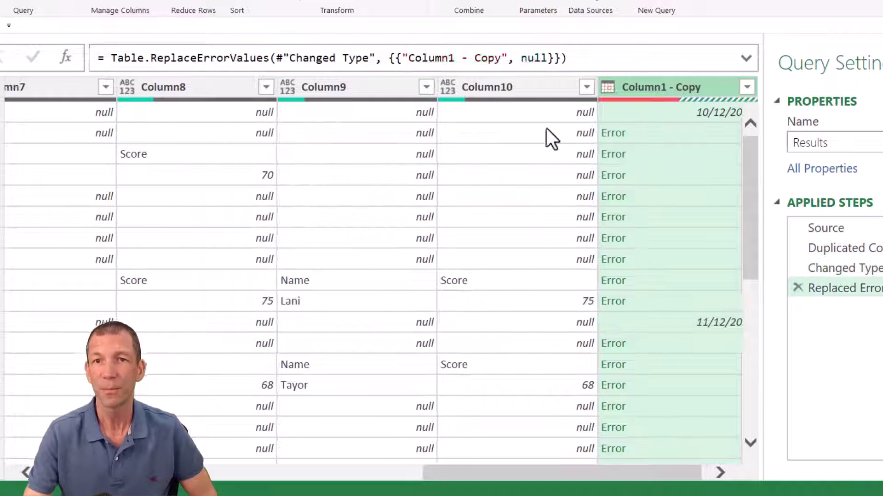
# Fill the dates down through the null rows of the duplicated column.
pyautogui.rightClick(649, 86)
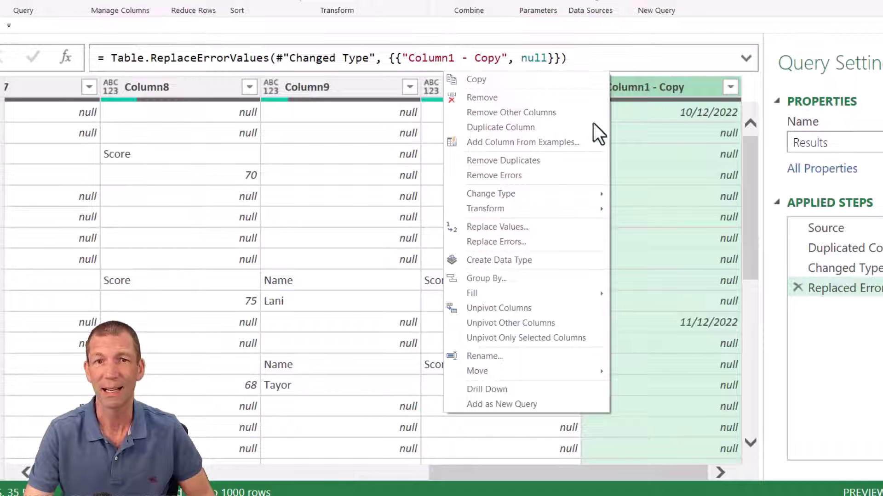
pyautogui.moveTo(582, 291)
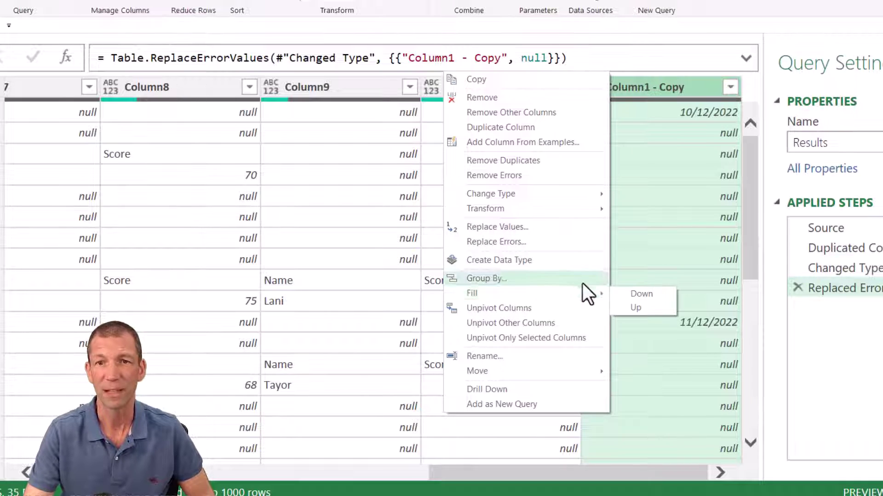
pyautogui.click(649, 293)
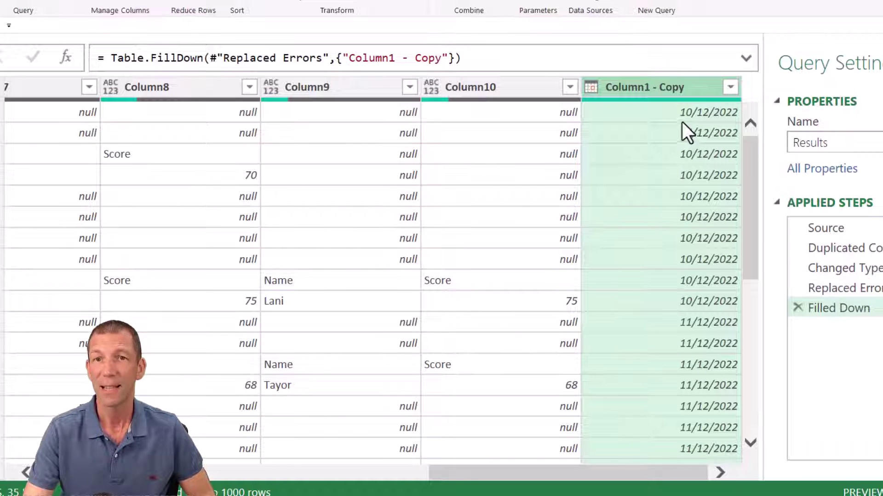
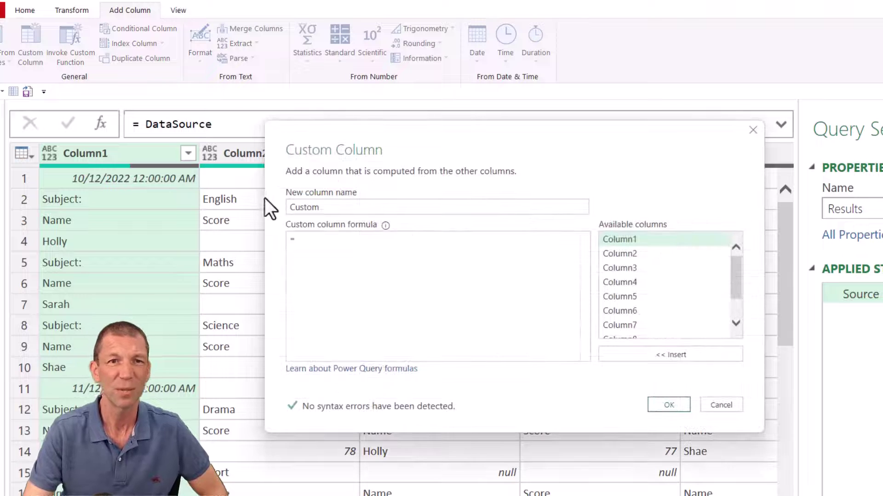
pyautogui.moveTo(371, 145); pyautogui.dragTo(526, 155)
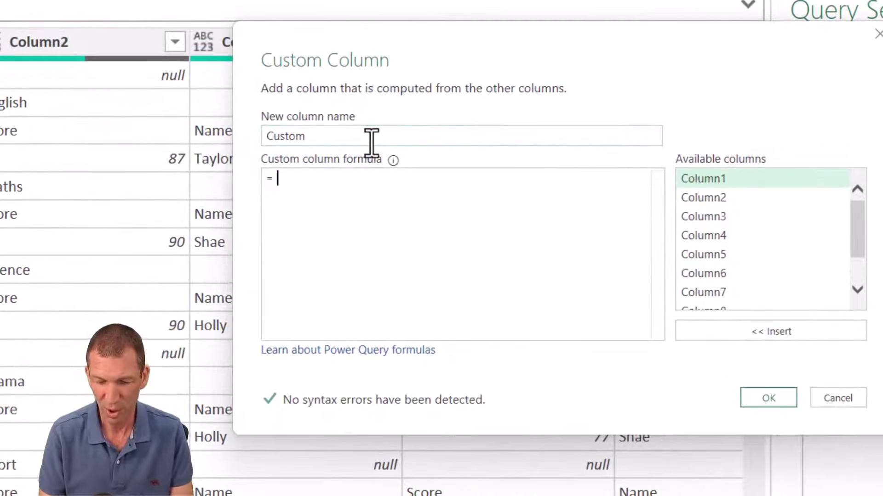
pyautogui.write('if')
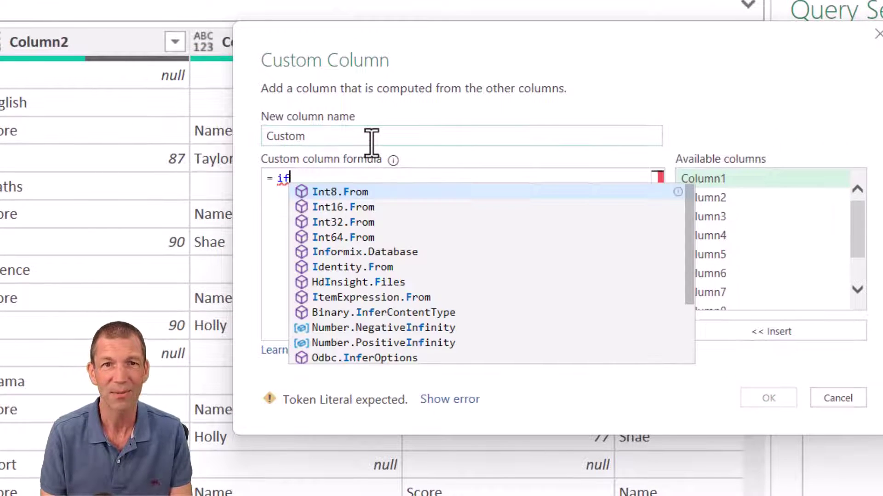
pyautogui.doubleClick(720, 181)
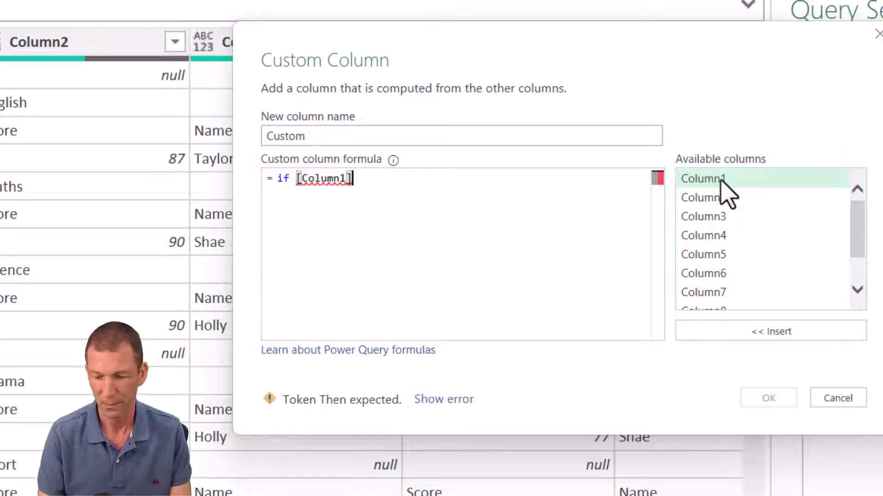
pyautogui.write('=')
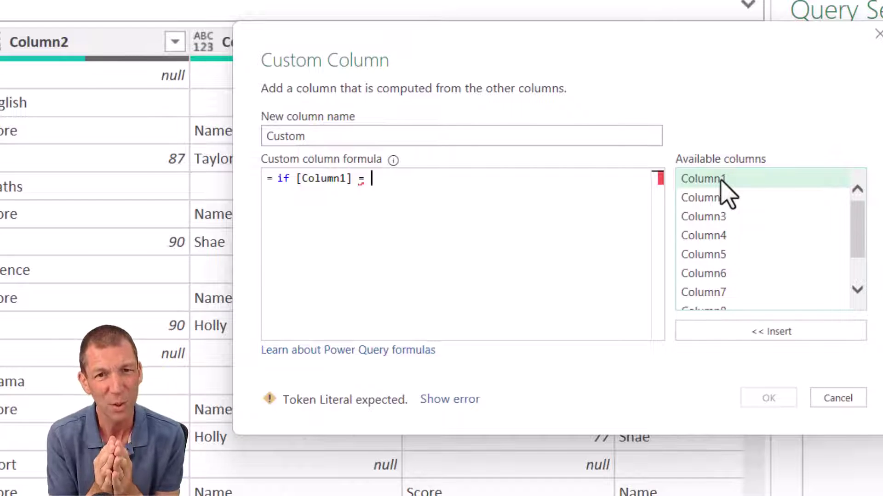
pyautogui.press('BackSpace')
pyautogui.press('BackSpace')
pyautogui.press('BackSpace')
pyautogui.press('BackSpace')
pyautogui.press('BackSpace')
pyautogui.press('BackSpace')
pyautogui.press('BackSpace')
pyautogui.press('BackSpace')
pyautogui.press('BackSpace')
pyautogui.press('BackSpace')
pyautogui.press('BackSpace')
pyautogui.press('BackSpace')
pyautogui.press('BackSpace')
pyautogui.press('BackSpace')
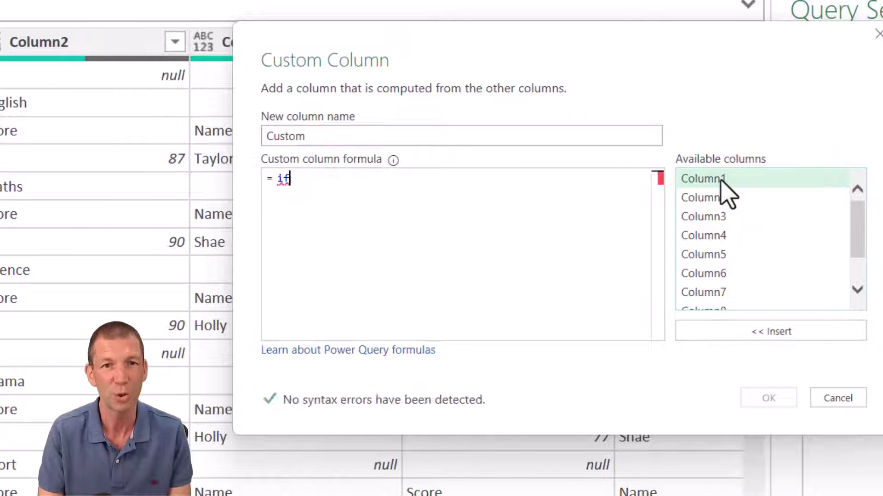
# Add a custom column with the formula try Date.From( [Column1] ) otherwise null, and delete the resulting query step.
pyautogui.write('try')
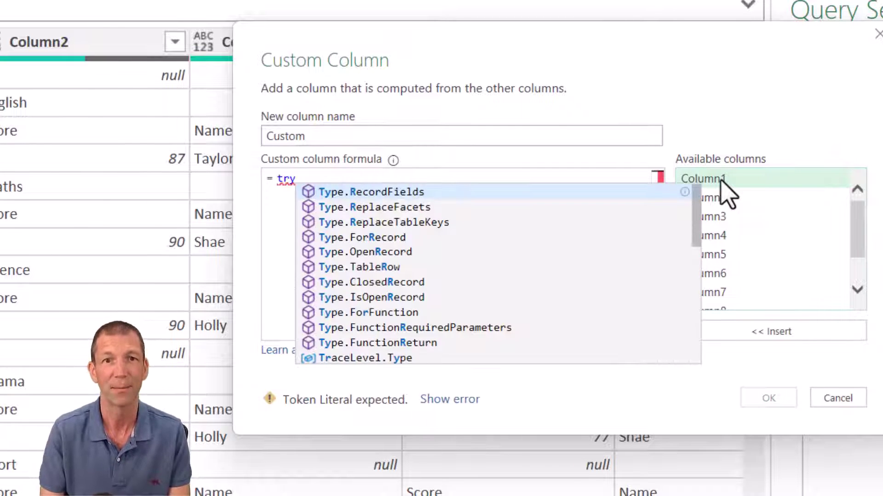
pyautogui.write(' Date.from')
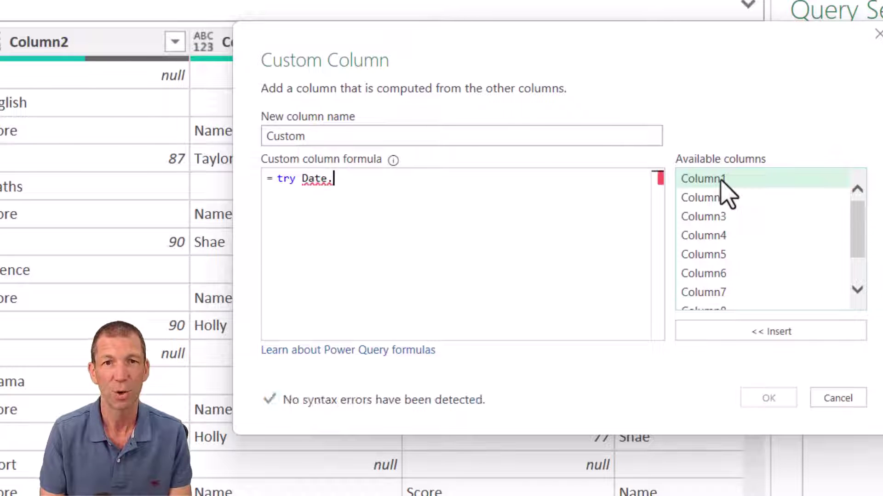
pyautogui.press('BackSpace')
pyautogui.press('BackSpace')
pyautogui.press('BackSpace')
pyautogui.press('BackSpace')
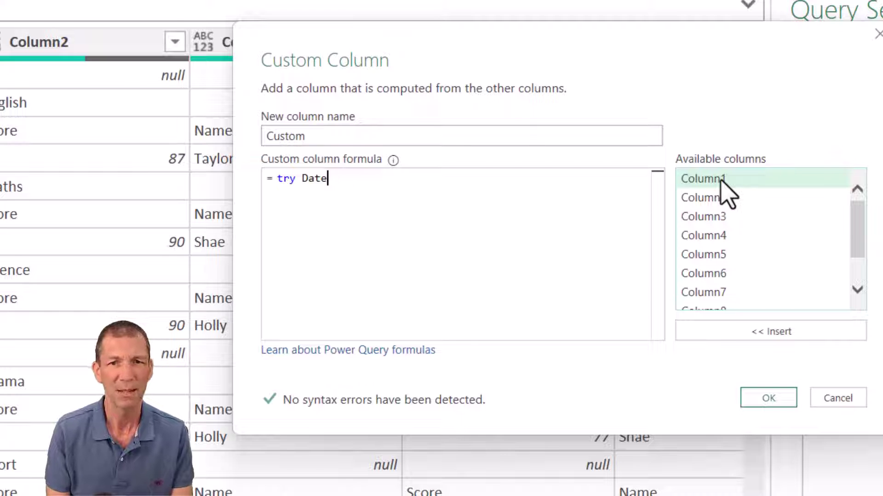
pyautogui.write('.Vfo')
pyautogui.press('BackSpace')
pyautogui.press('BackSpace')
pyautogui.press('BackSpace')
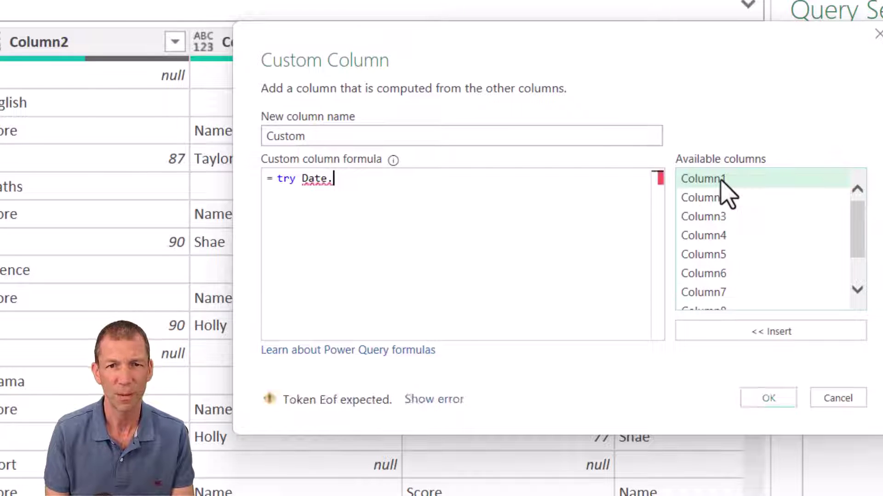
pyautogui.write('From(')
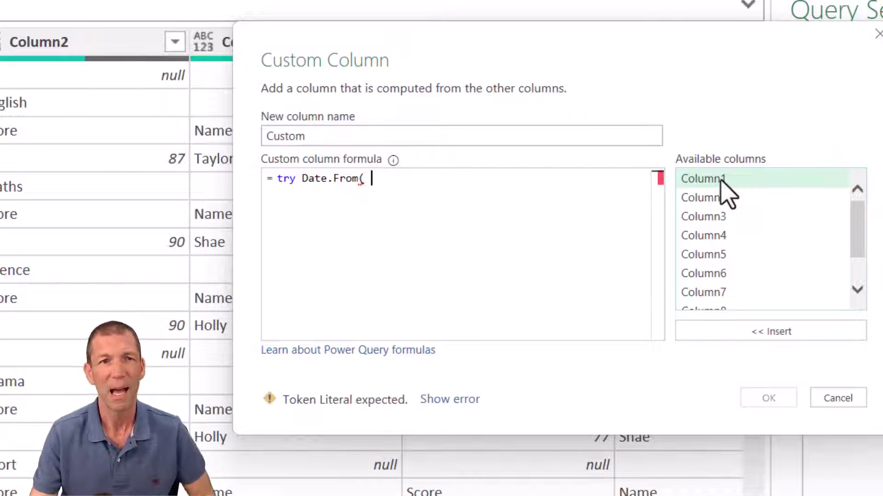
pyautogui.doubleClick(720, 179)
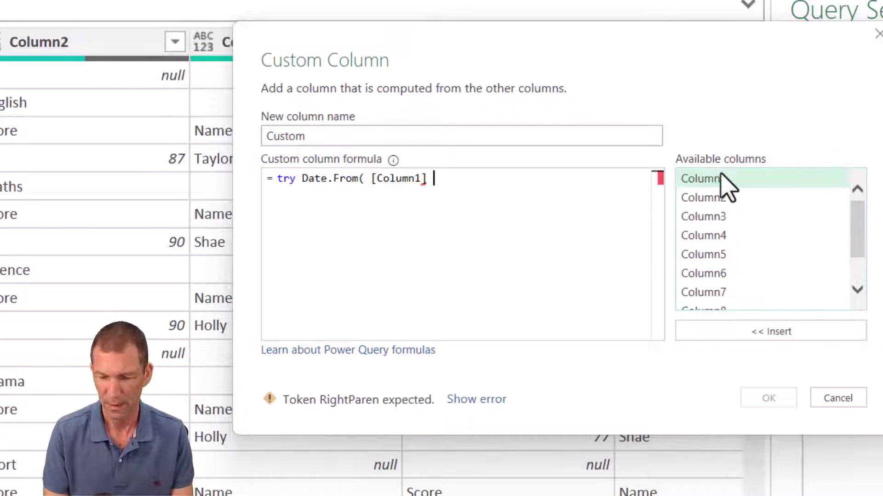
pyautogui.write(')')
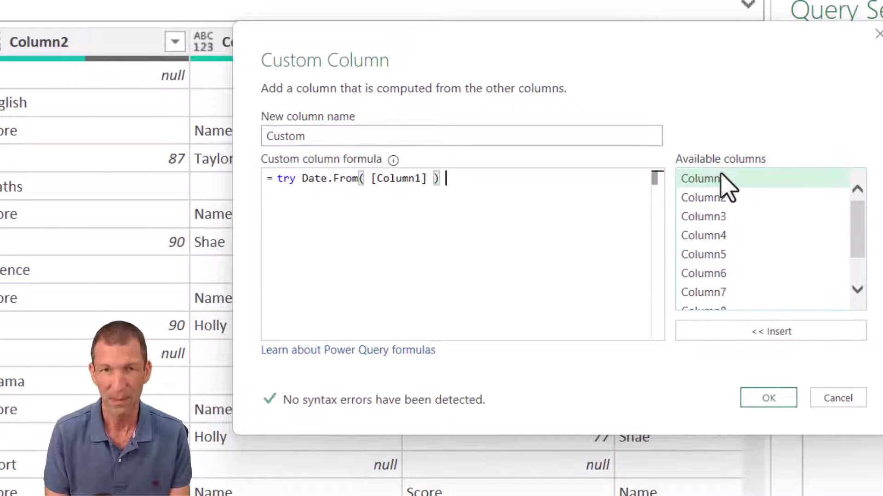
pyautogui.write(' other')
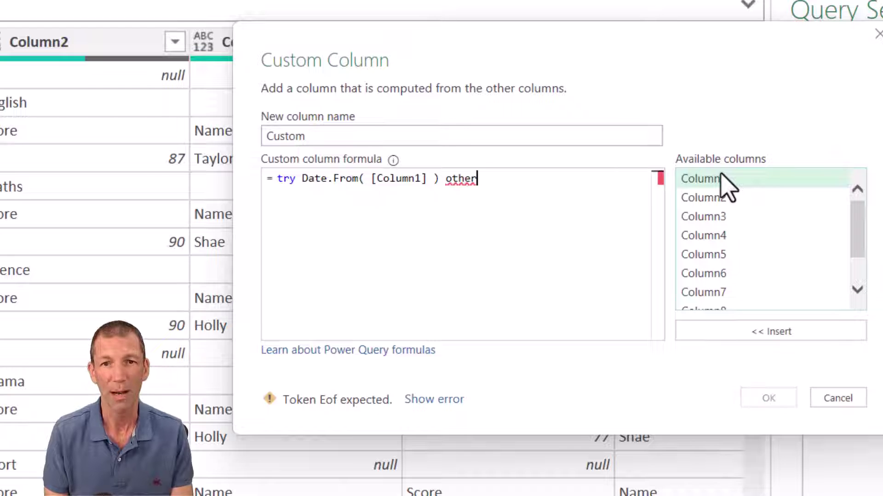
pyautogui.write('wise nul')
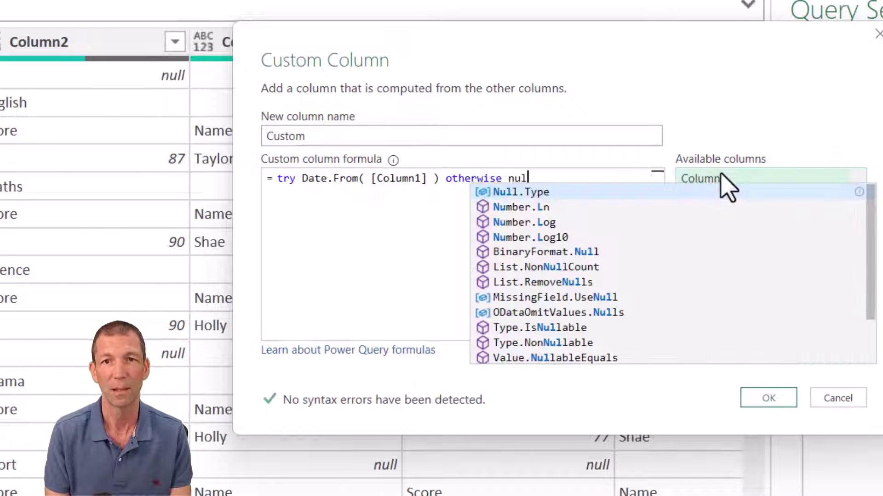
pyautogui.write('l')
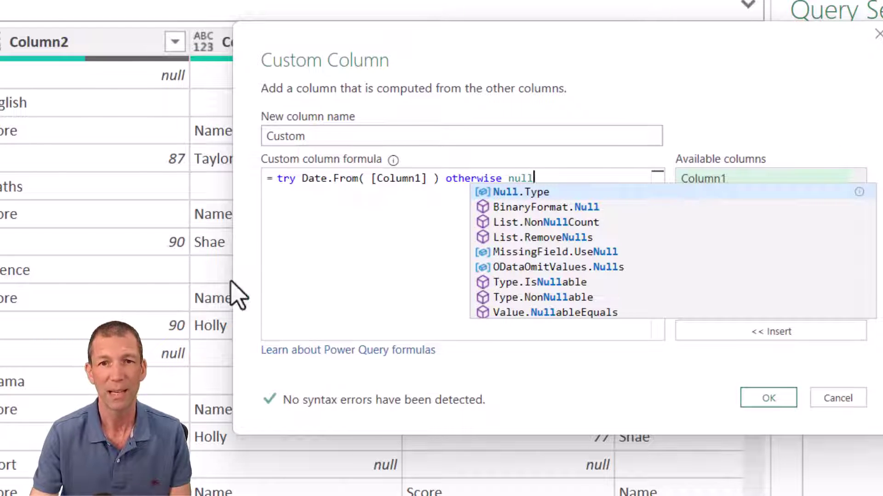
pyautogui.press('Escape')
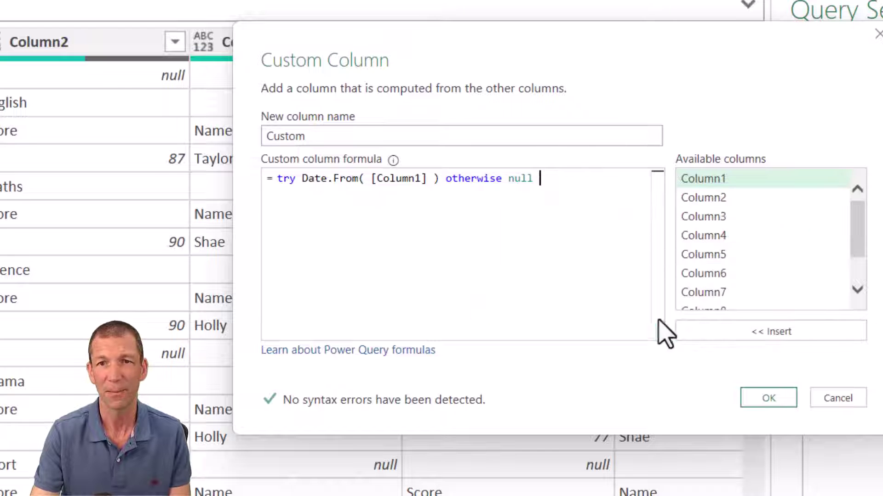
pyautogui.click(779, 404)
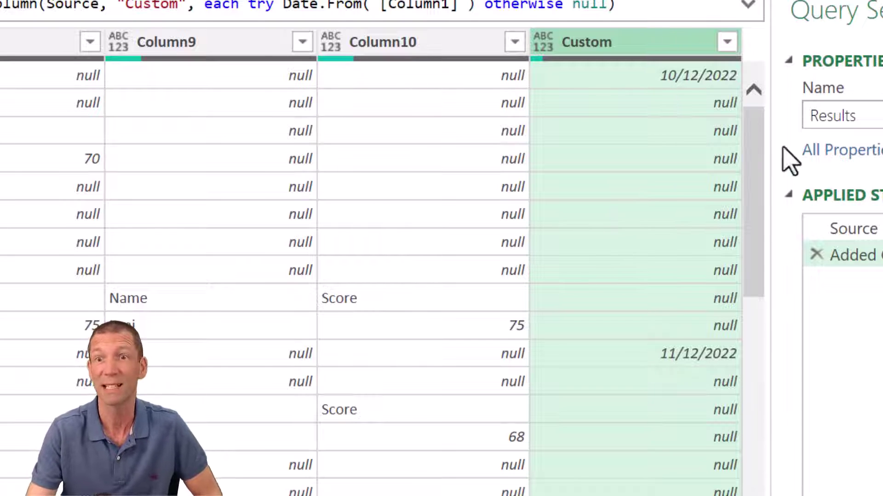
pyautogui.click(816, 254)
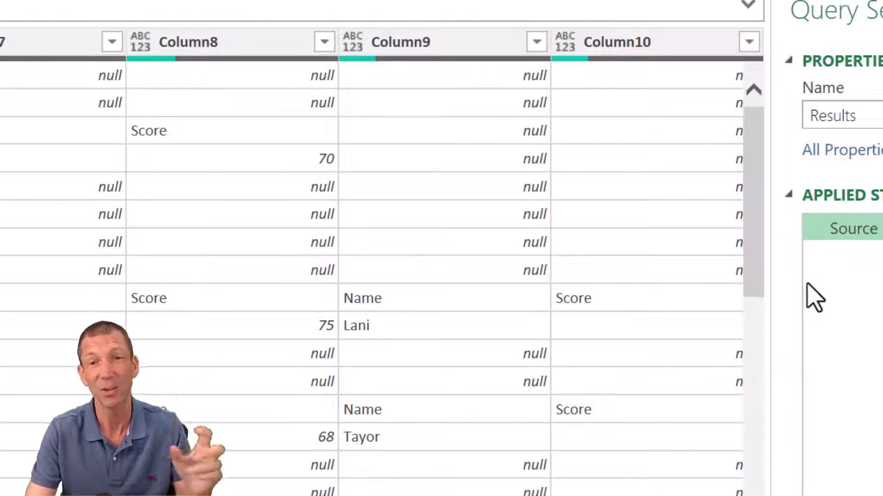
# Start a new custom column whose formula begins with if Value.Type([Column1].
pyautogui.hscroll(-15, 371, 276)
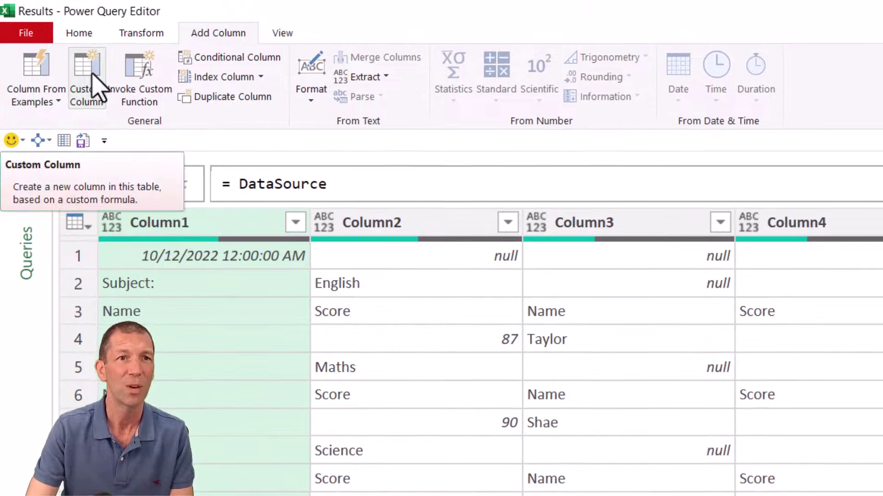
pyautogui.click(92, 76)
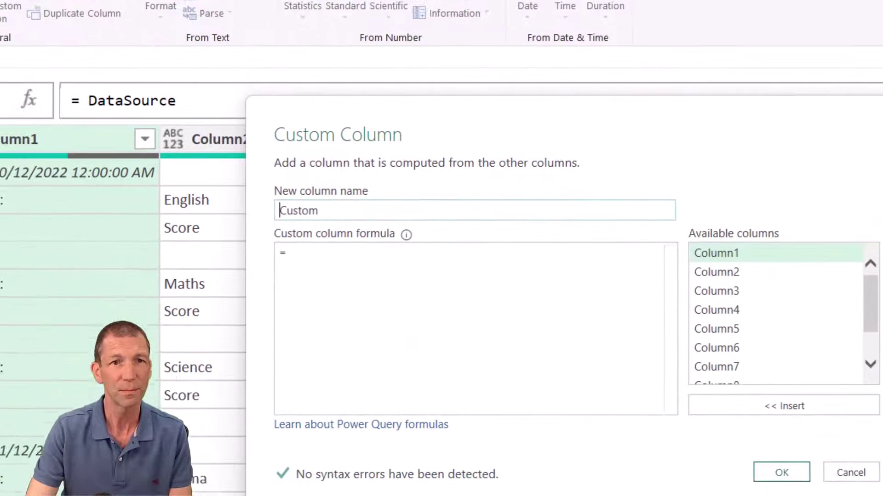
pyautogui.click(344, 299)
pyautogui.write('if ')
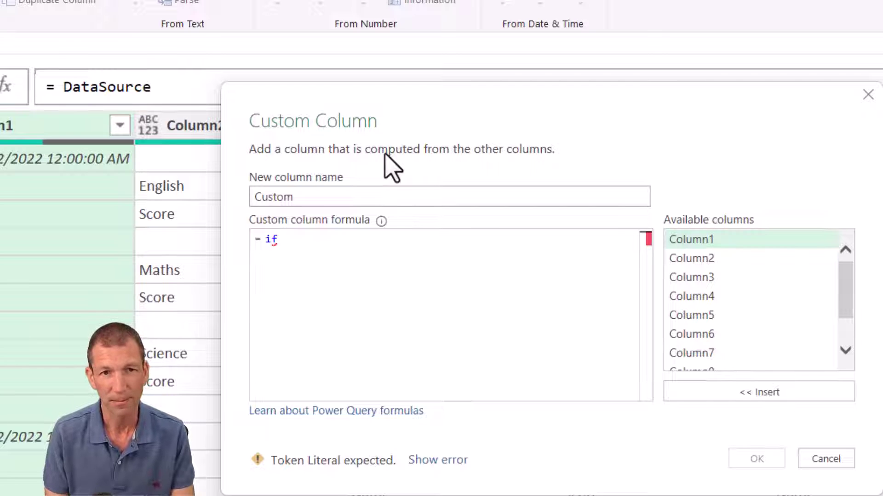
pyautogui.write('Val')
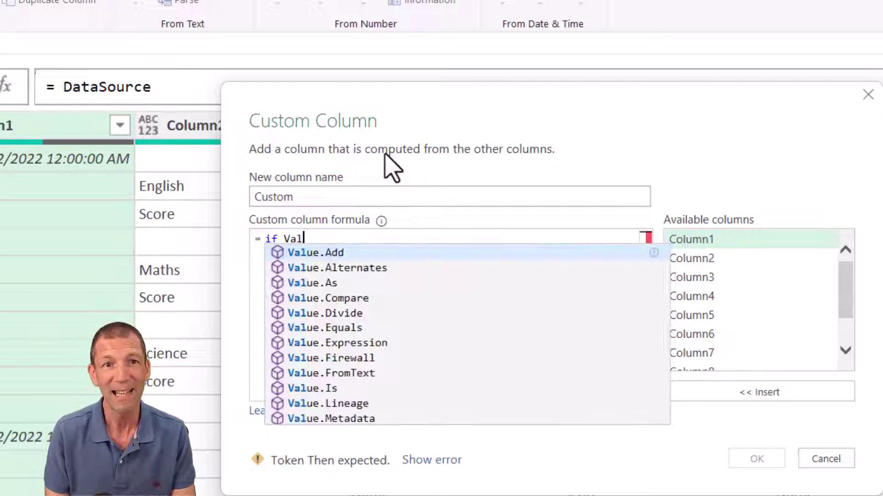
pyautogui.write('ue.Type')
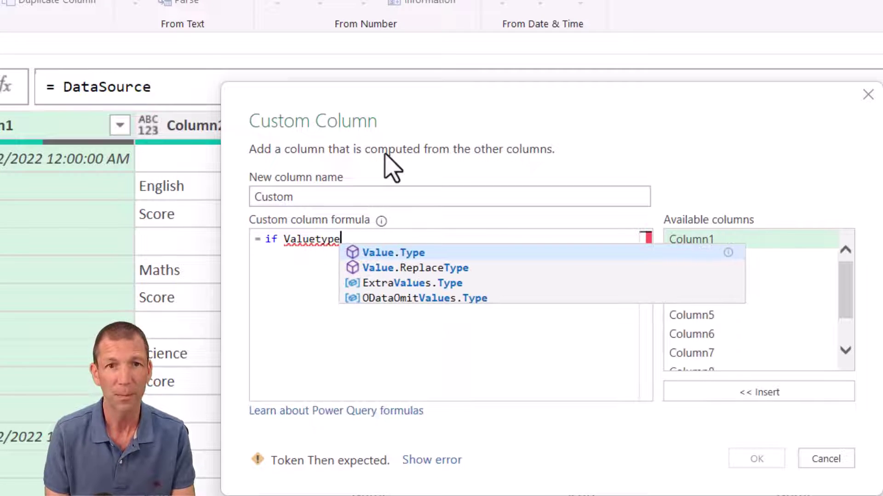
pyautogui.press('Tab')
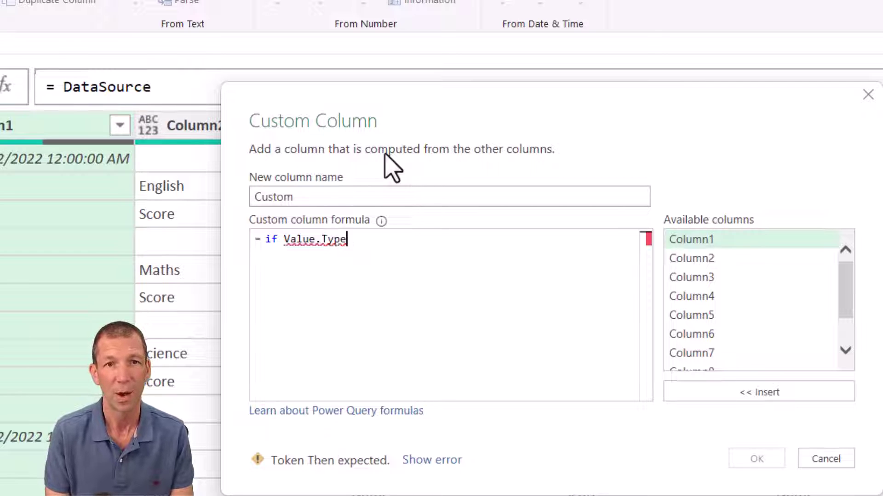
pyautogui.write('(')
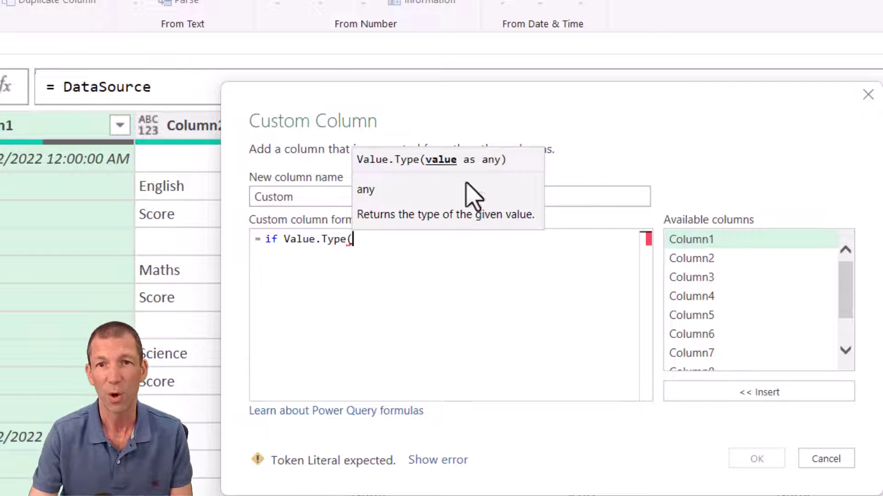
pyautogui.doubleClick(761, 239)
# Close the Value.Type call and continue the condition in the custom column formula with = datetime then.
pyautogui.write(') is')
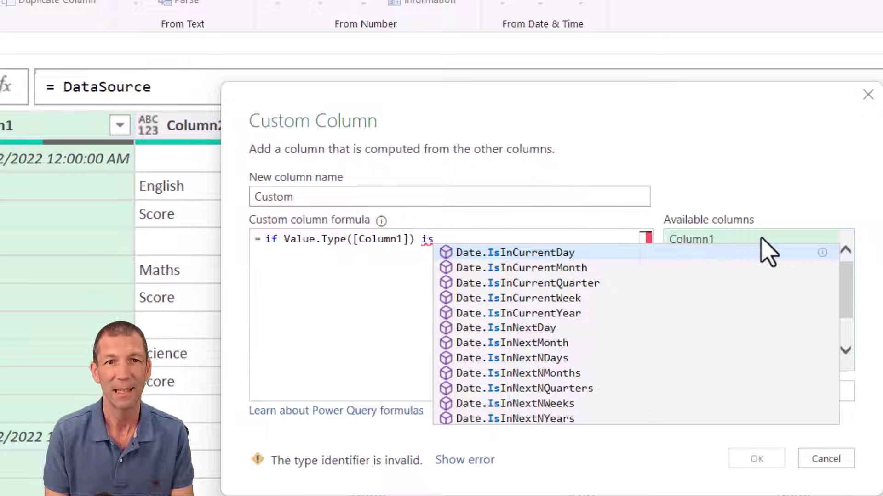
pyautogui.write(' date')
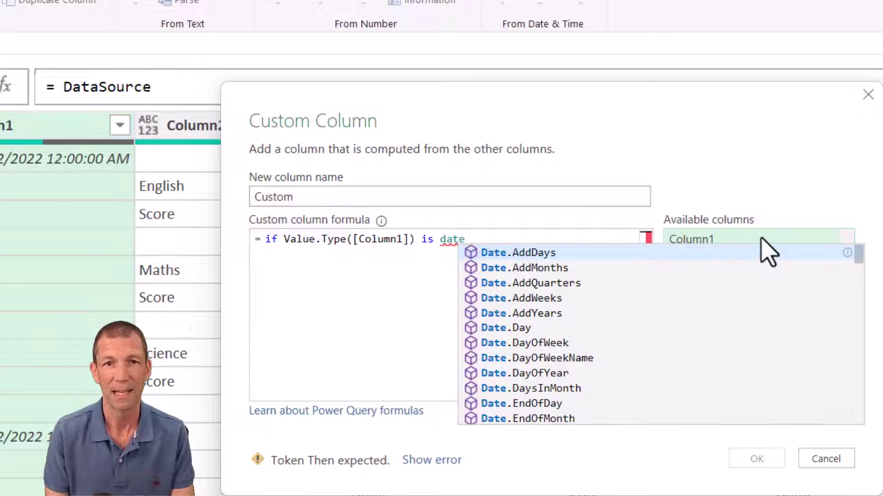
pyautogui.write('tim')
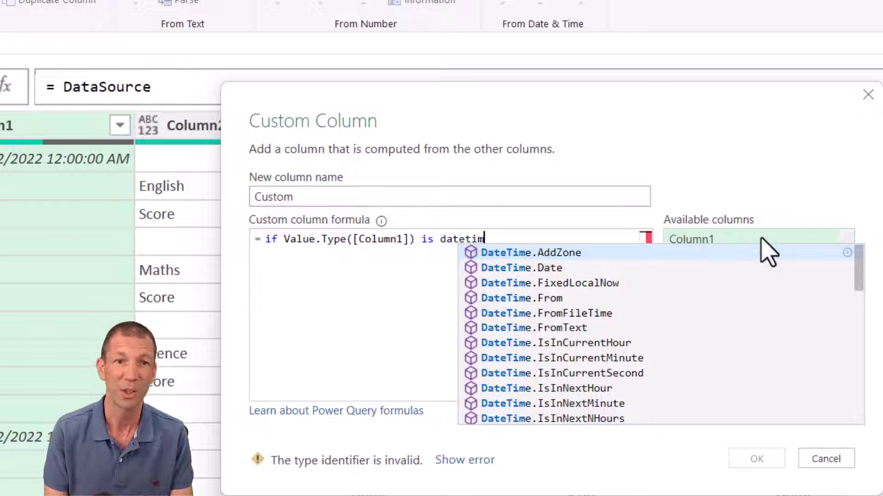
pyautogui.press('BackSpace')
pyautogui.press('BackSpace')
pyautogui.press('BackSpace')
pyautogui.press('BackSpace')
pyautogui.press('BackSpace')
pyautogui.press('BackSpace')
pyautogui.press('BackSpace')
pyautogui.press('BackSpace')
pyautogui.press('BackSpace')
pyautogui.press('BackSpace')
pyautogui.press('BackSpace')
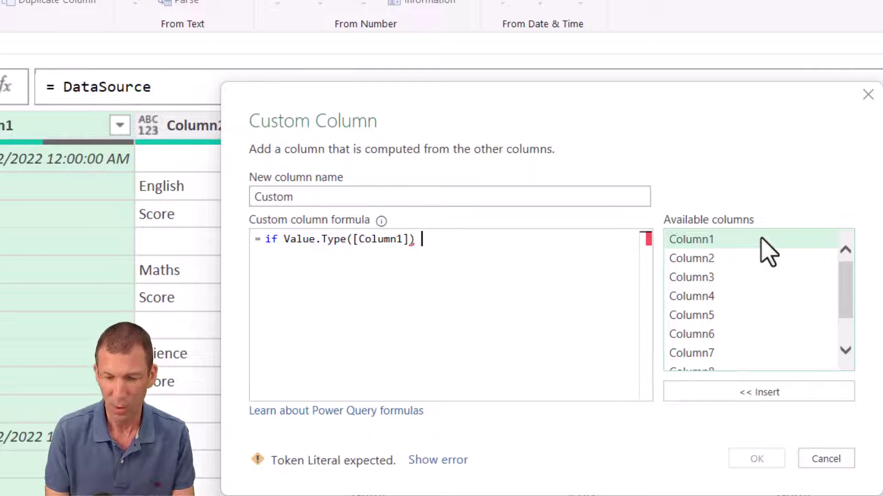
pyautogui.write('dateti')
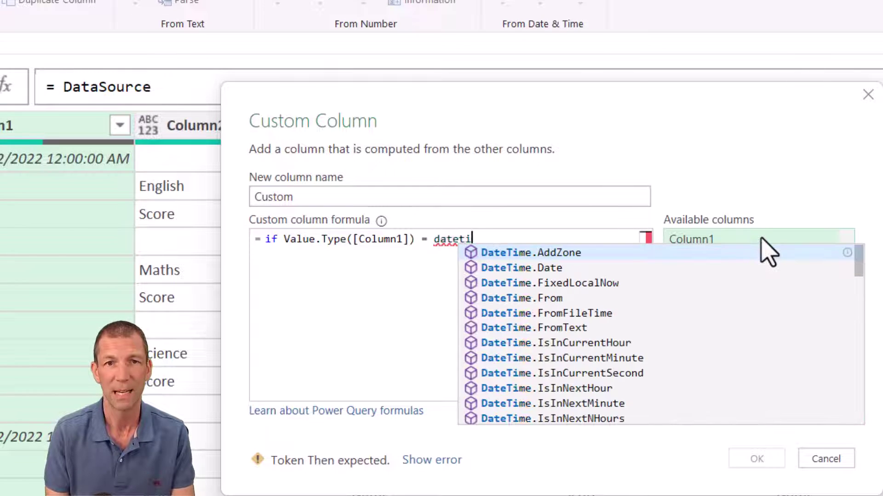
pyautogui.write('me then')
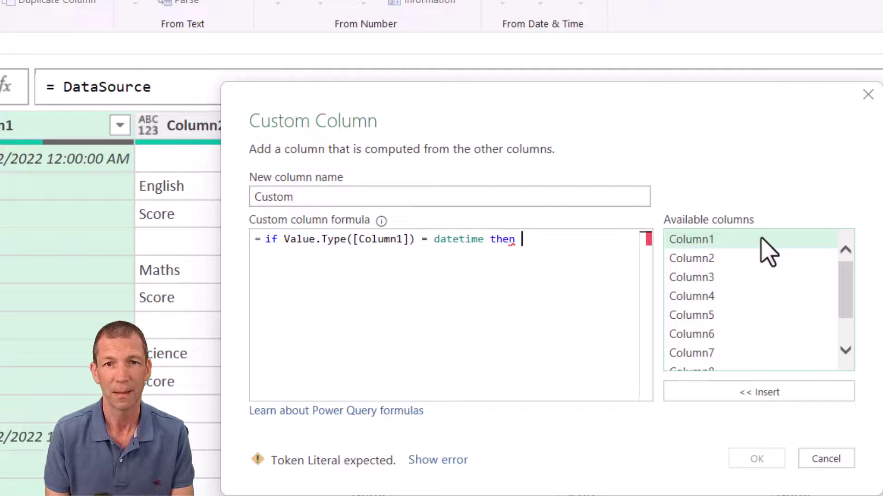
# Complete the custom column formula with [Column1] else null and create the column.
pyautogui.doubleClick(761, 238)
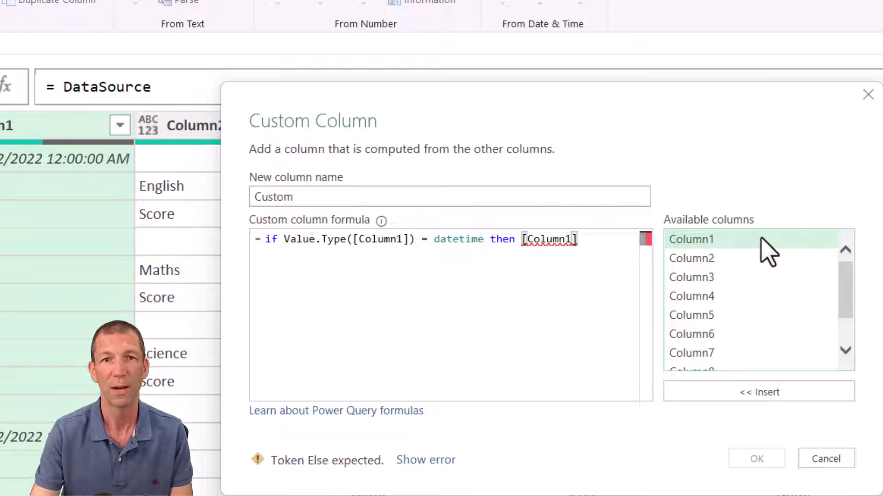
pyautogui.write('ekse')
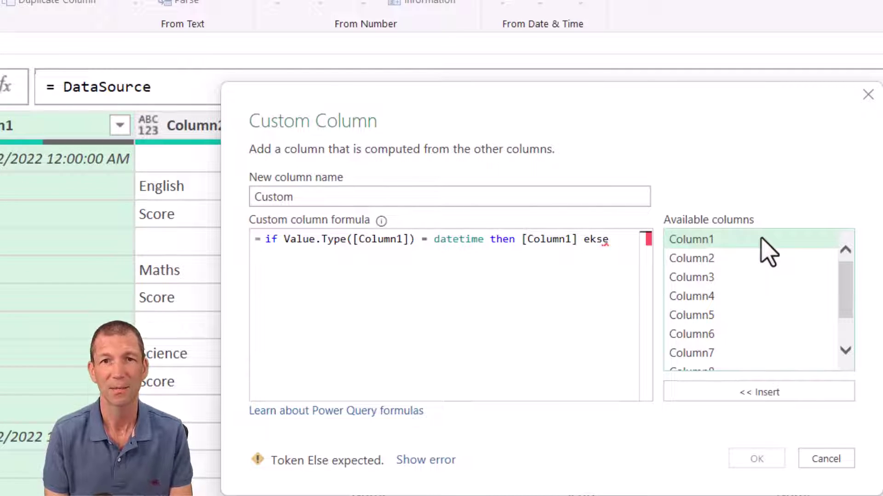
pyautogui.press('BackSpace')
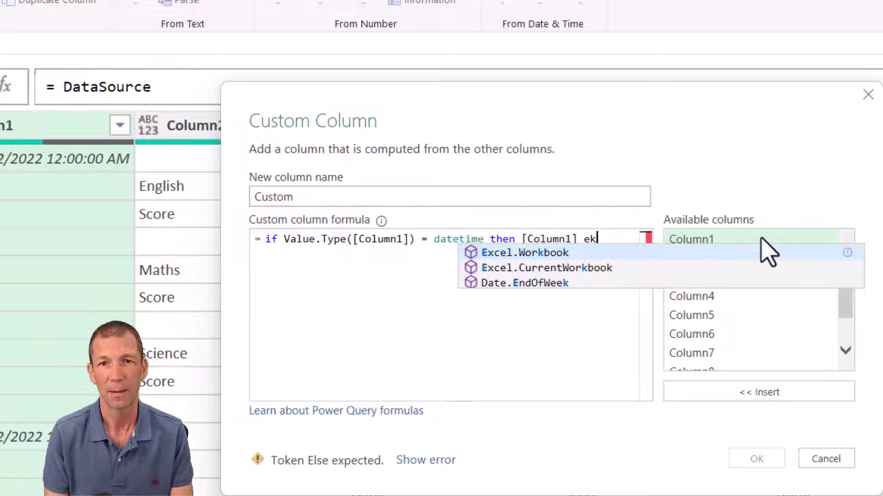
pyautogui.press('BackSpace')
pyautogui.write('lse null')
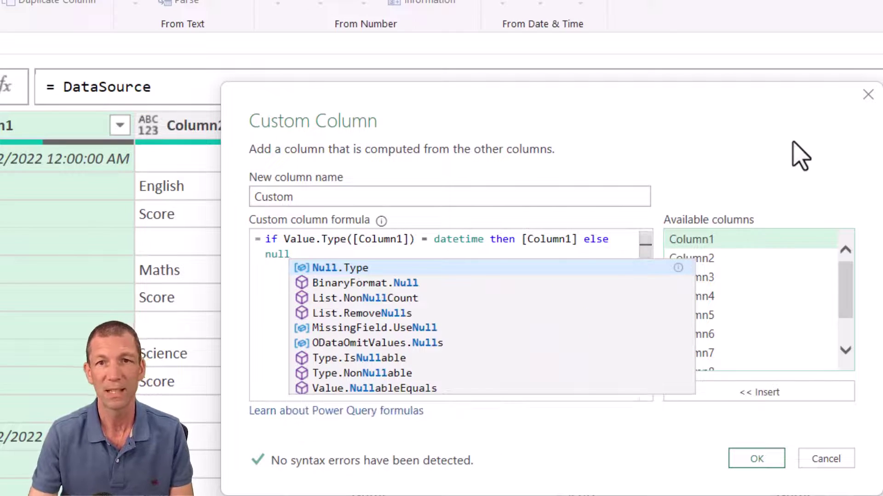
pyautogui.press('Escape')
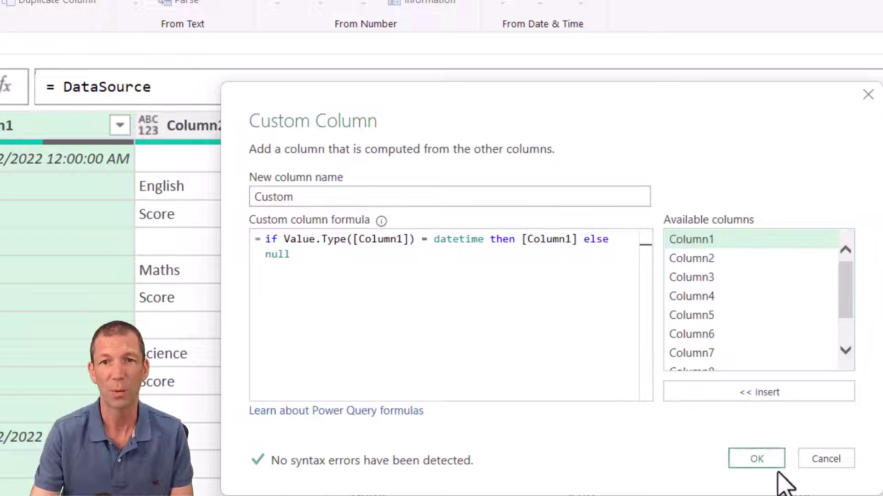
pyautogui.click(774, 458)
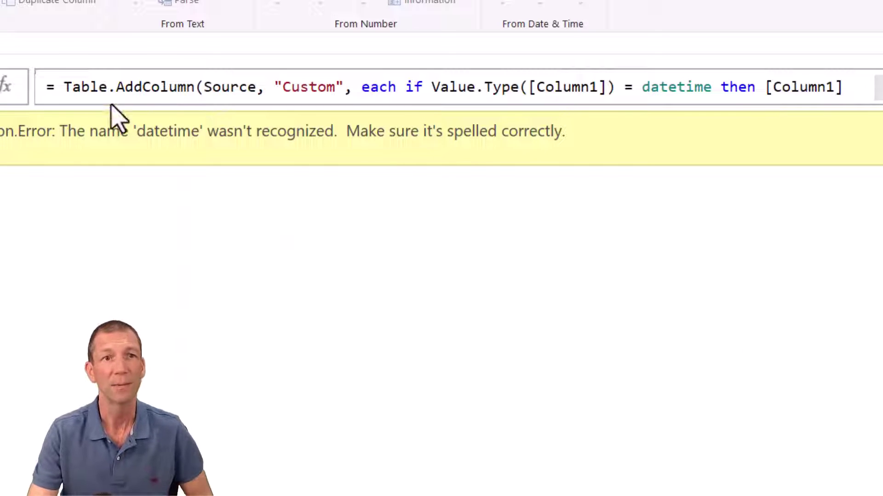
# Correct the added column's formula so Value.Type([Column1]) is compared with type datetime.
pyautogui.click(644, 87)
pyautogui.write('type')
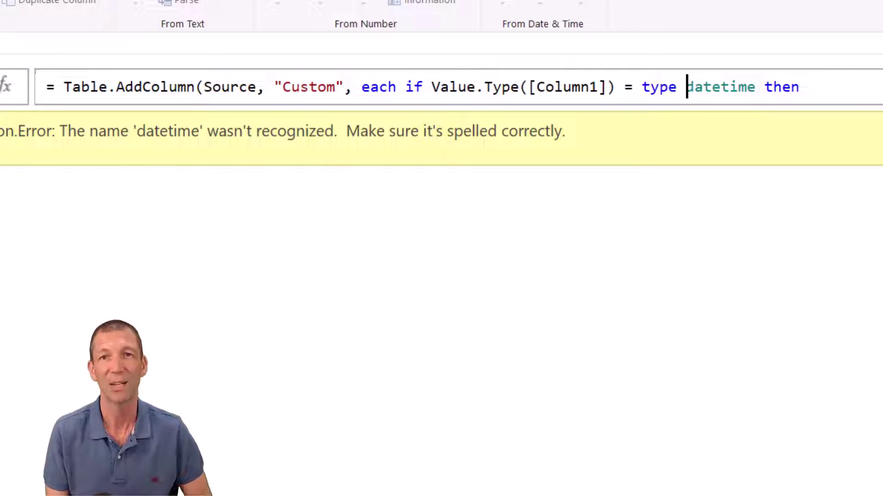
pyautogui.press('Return')
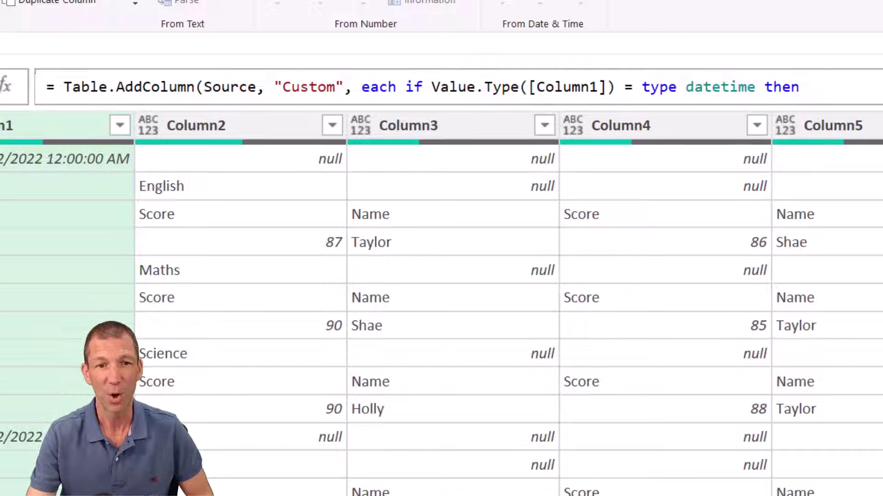
# Set the Custom column's data type to Date and fill its dates down through the null rows.
pyautogui.hscroll(10, 441, 317)
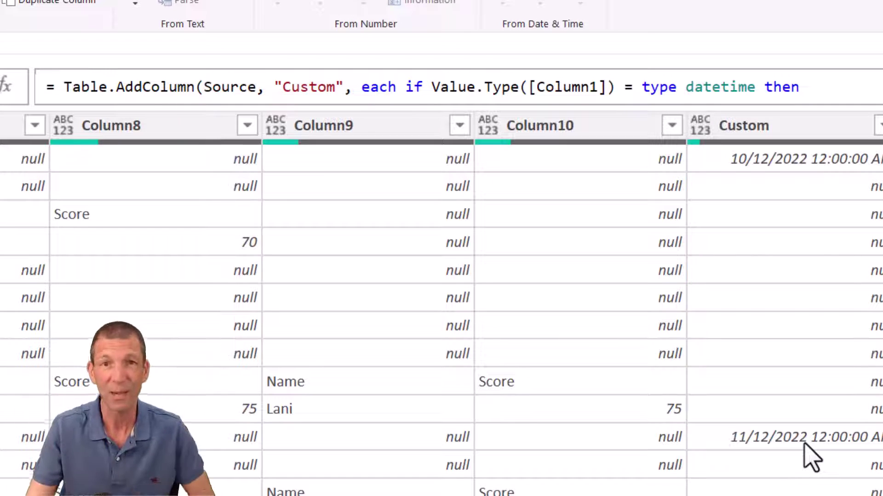
pyautogui.click(700, 125)
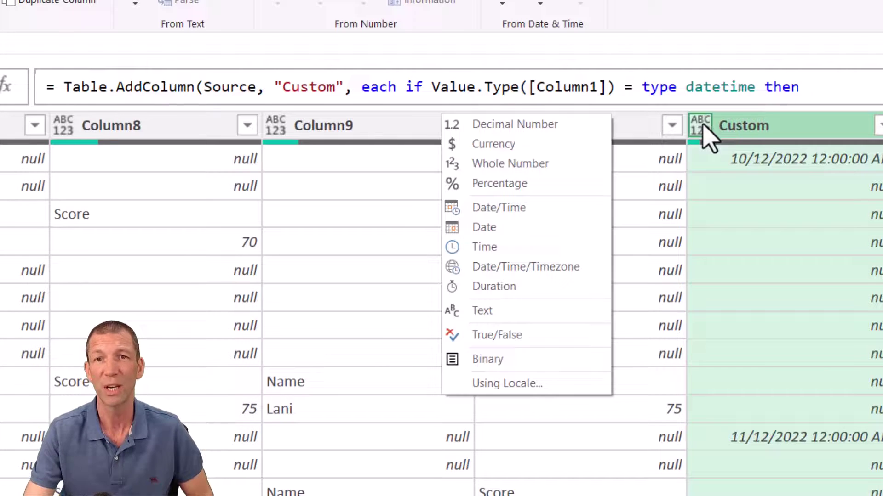
pyautogui.click(529, 227)
pyautogui.rightClick(782, 125)
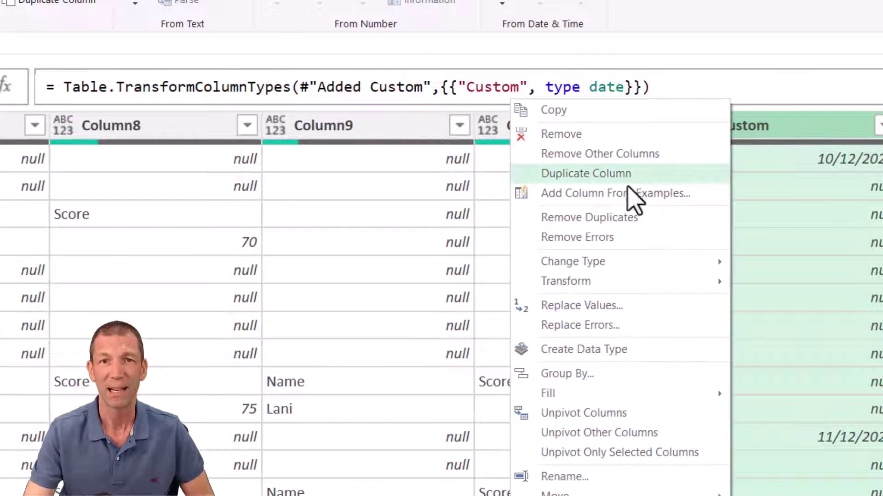
pyautogui.moveTo(575, 394)
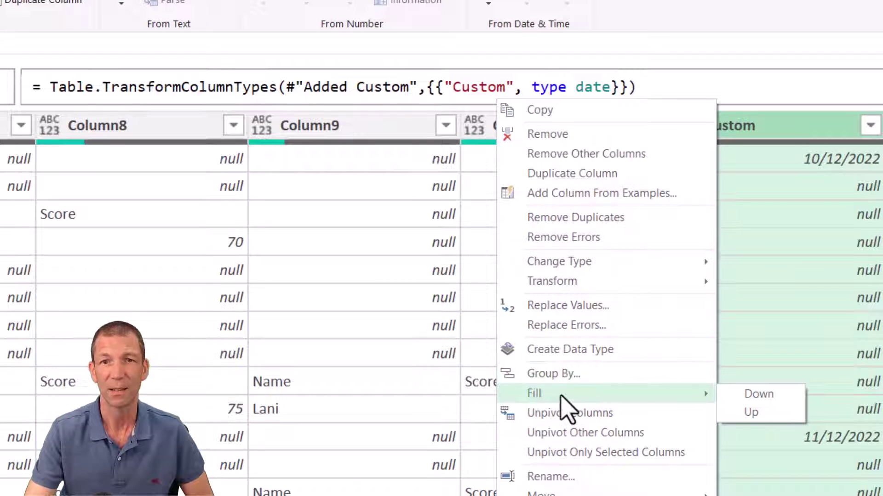
pyautogui.click(763, 396)
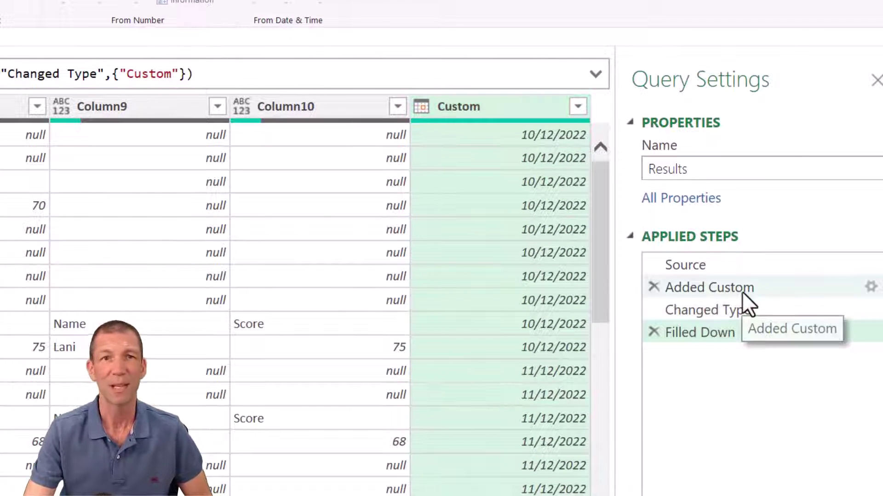
# In the Added Custom step's formula, change the new column's name to Date.
pyautogui.click(742, 290)
pyautogui.doubleClick(102, 74)
pyautogui.write('Date", each if Value.')
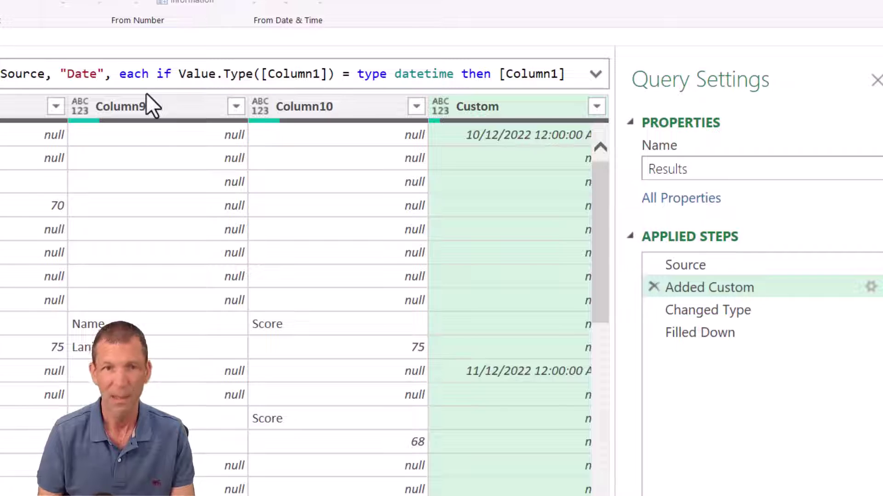
pyautogui.press('Return')
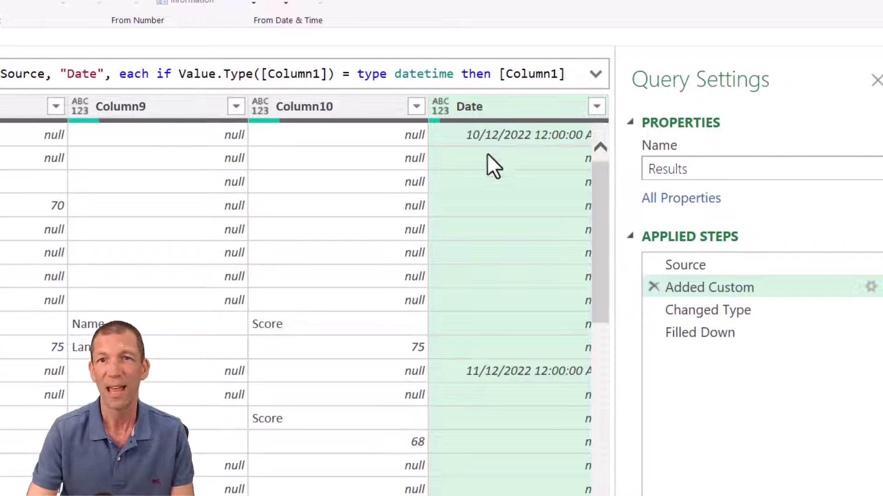
# Update the Changed Type step's formula to refer to the Date column instead of Custom.
pyautogui.click(723, 317)
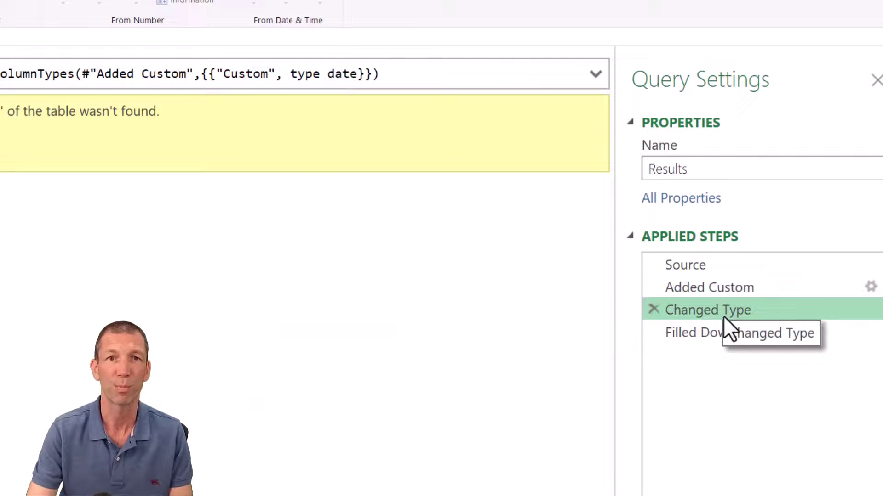
pyautogui.doubleClick(248, 75)
pyautogui.write('Date')
pyautogui.press('Return')
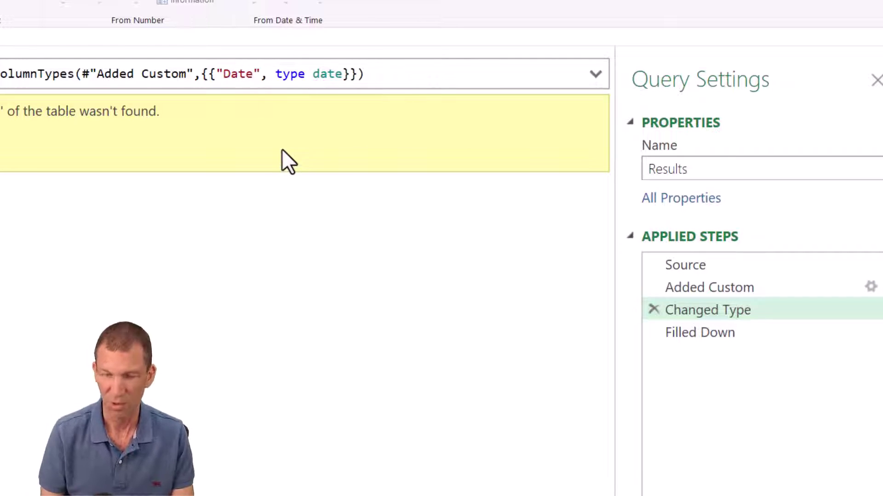
# Update the Filled Down step's formula to refer to the Date column and check the columns of the result.
pyautogui.click(696, 333)
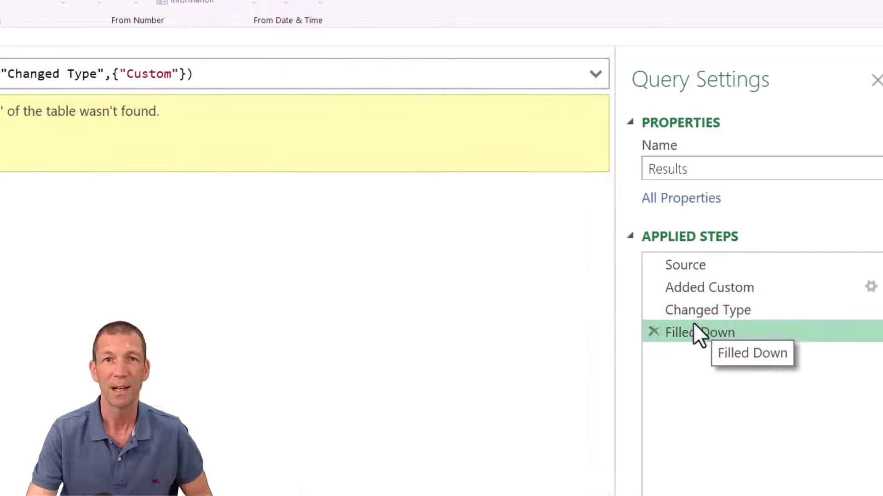
pyautogui.doubleClick(146, 75)
pyautogui.write('Date')
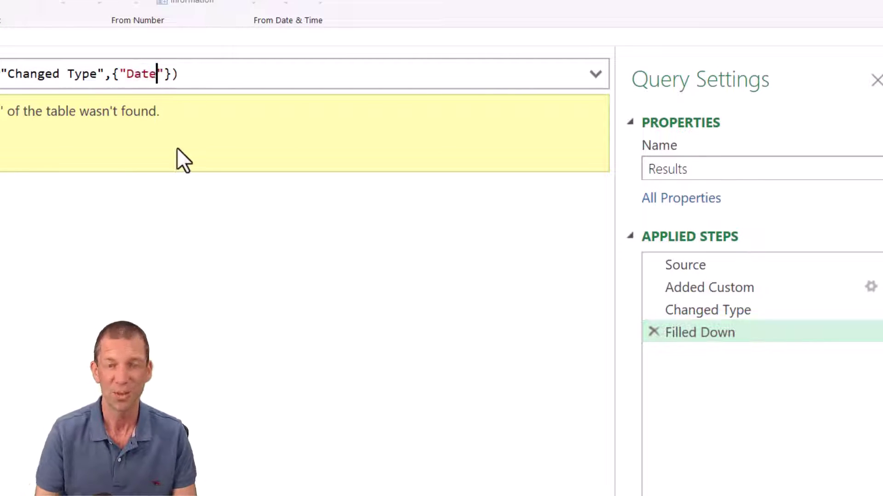
pyautogui.press('Return')
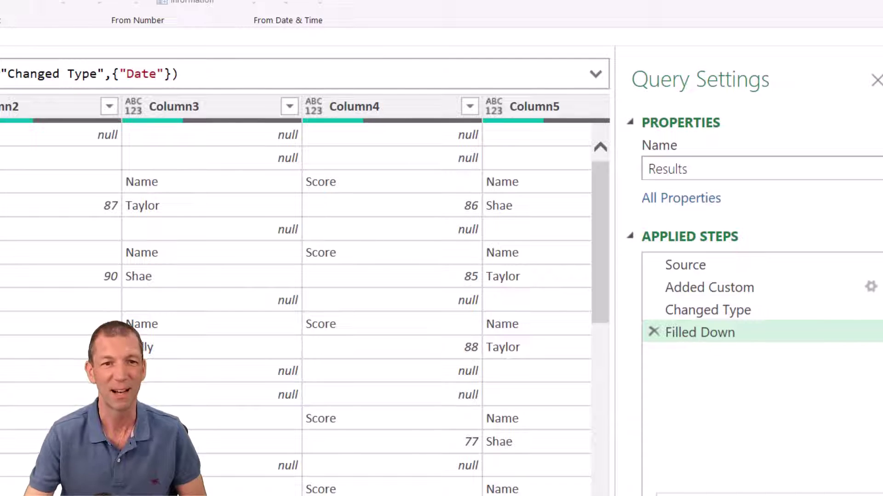
pyautogui.hscroll(10, 299, 294)
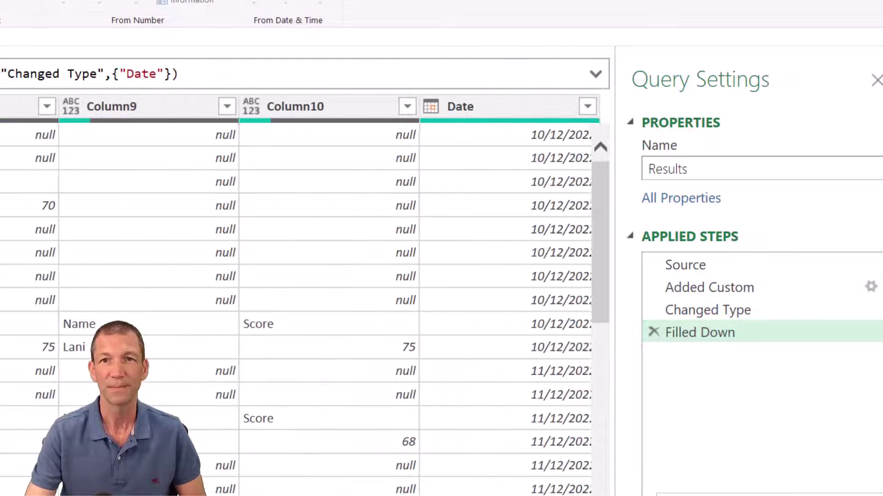
pyautogui.hscroll(-10, 298, 294)
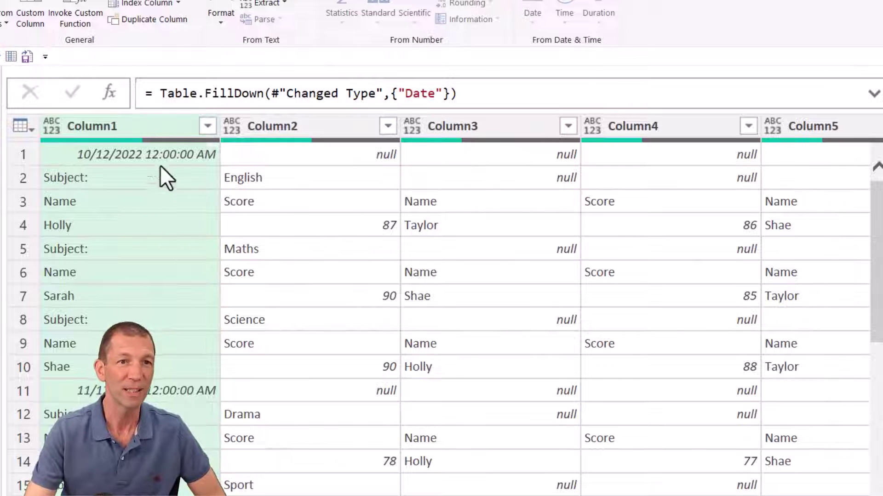
# Filter Column1 to exclude the rows containing 10/12/2022 12:00:00 AM.
pyautogui.click(208, 127)
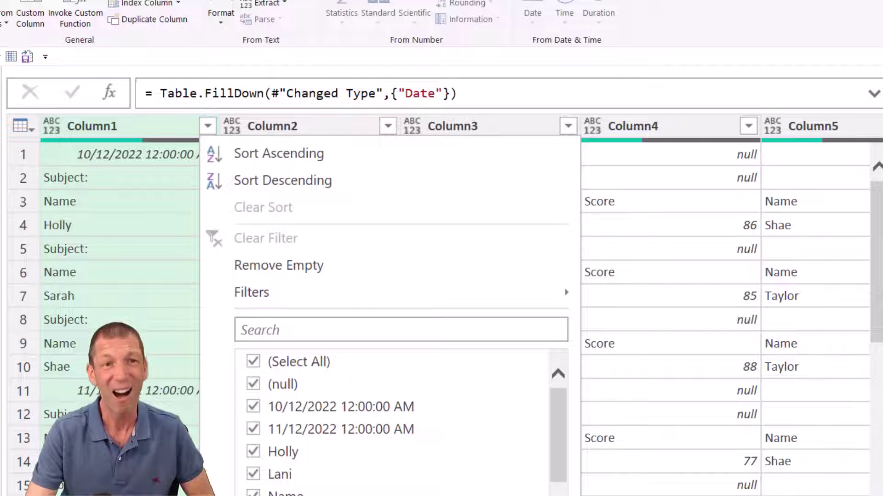
pyautogui.press('Escape')
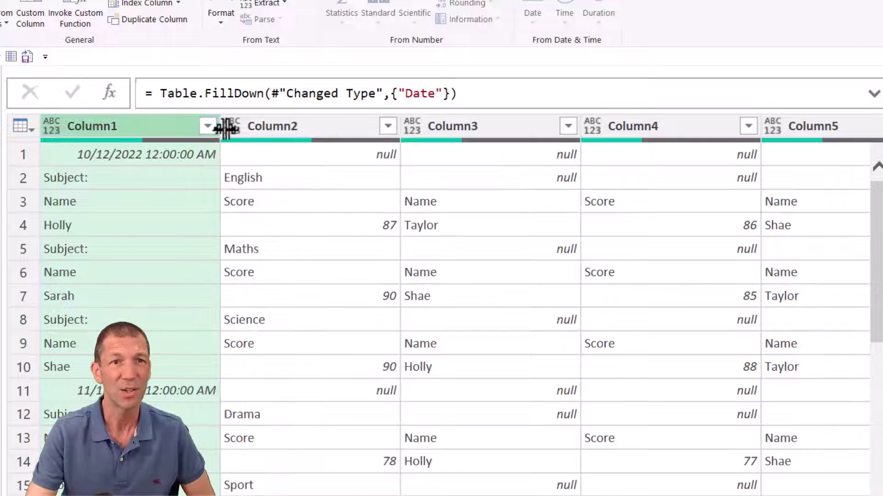
pyautogui.click(207, 126)
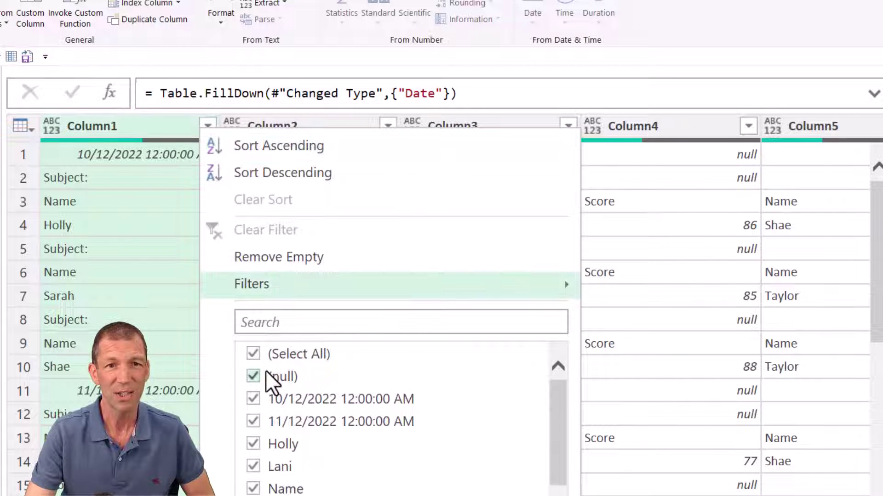
pyautogui.click(253, 399)
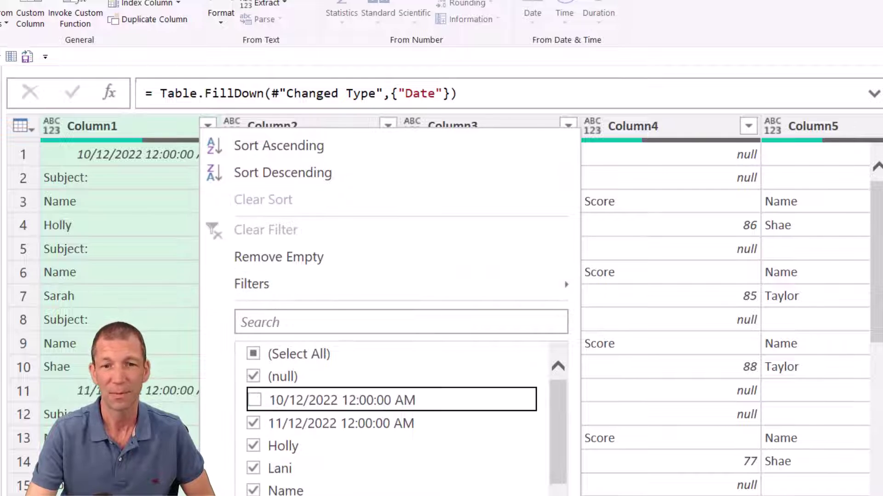
pyautogui.press('Return')
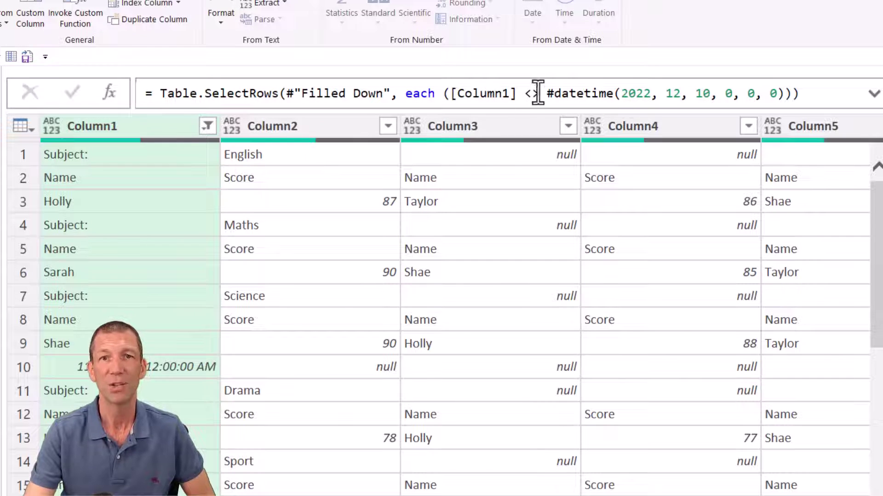
# In the row filter's formula, replace the fixed #datetime value with type datetime.
pyautogui.click(795, 94)
pyautogui.click(786, 94)
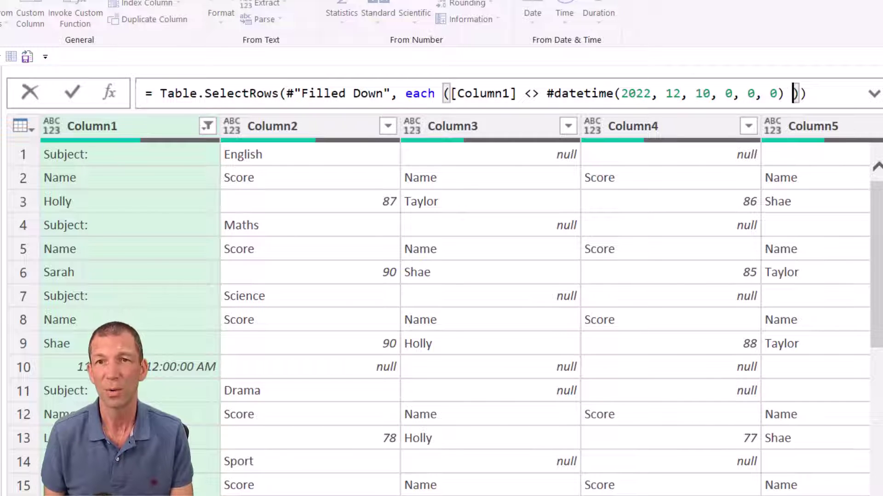
pyautogui.press('Right')
pyautogui.press('Left')
pyautogui.press('Left')
pyautogui.press('Left')
pyautogui.press('Left')
pyautogui.press('Right')
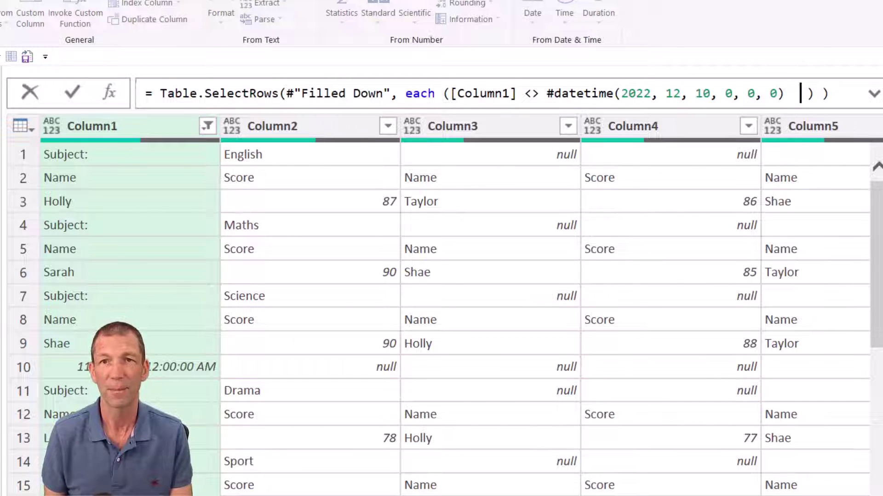
pyautogui.press('Left')
pyautogui.press('Left')
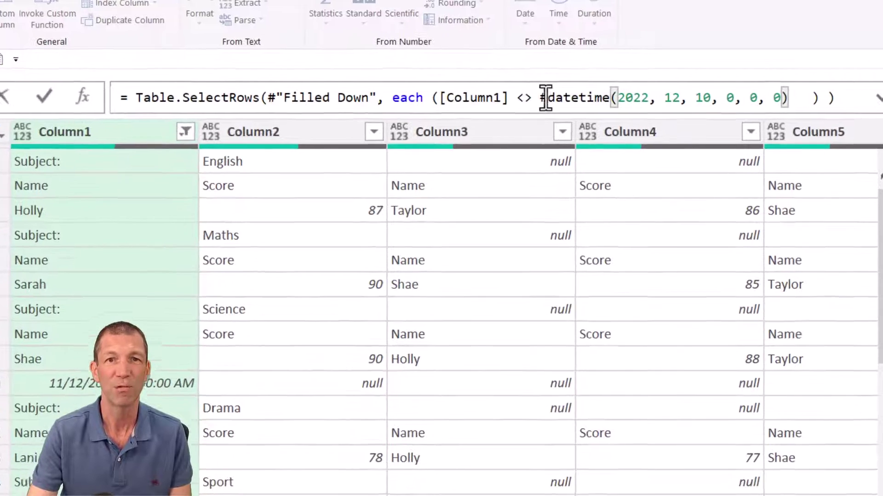
pyautogui.moveTo(547, 94); pyautogui.dragTo(828, 95)
pyautogui.moveTo(816, 130); pyautogui.dragTo(802, 116)
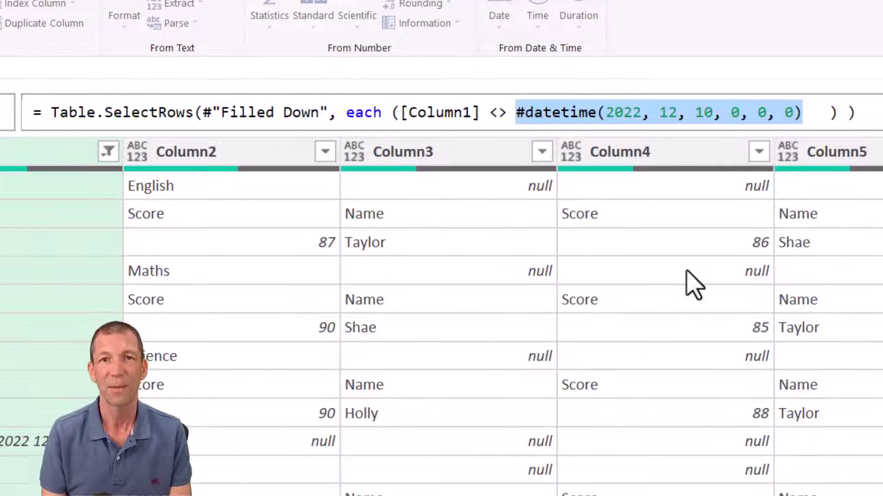
pyautogui.press('BackSpace')
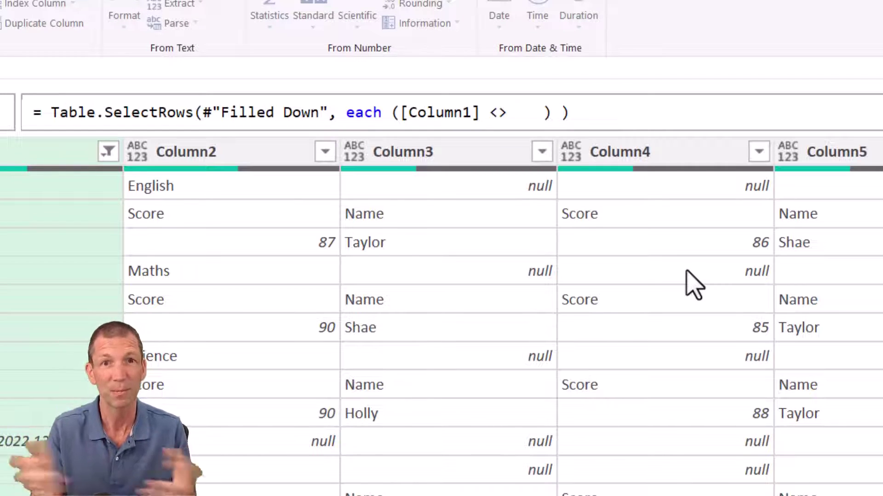
pyautogui.write('type date')
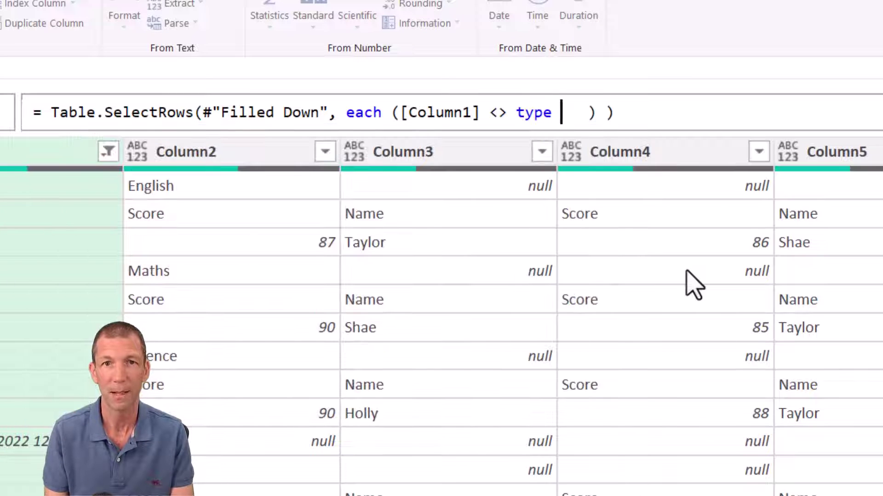
pyautogui.write('time')
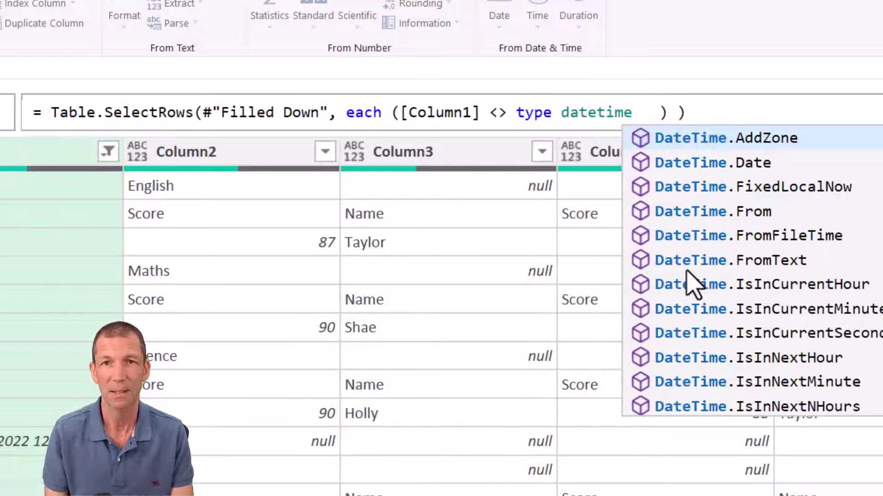
# Wrap [Column1] in Value.Type() in the filter formula so it excludes every datetime row, and apply the formula.
pyautogui.click(401, 114)
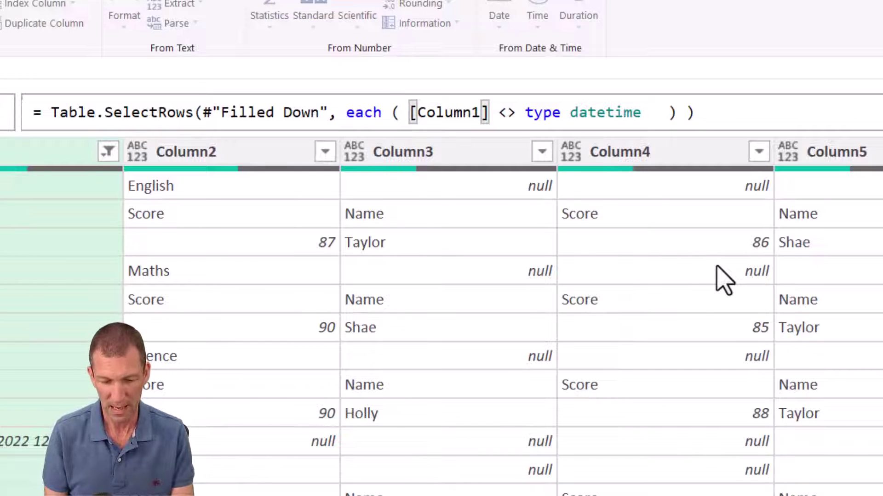
pyautogui.write('Calue.Type')
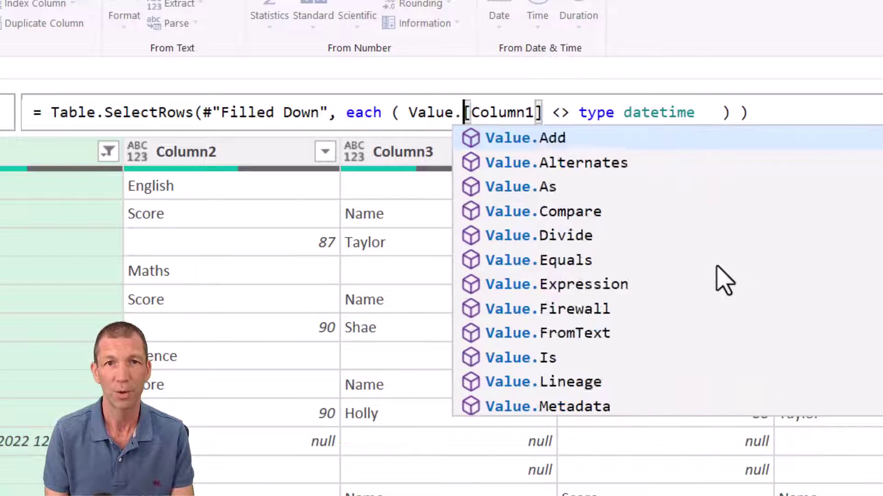
pyautogui.write('(')
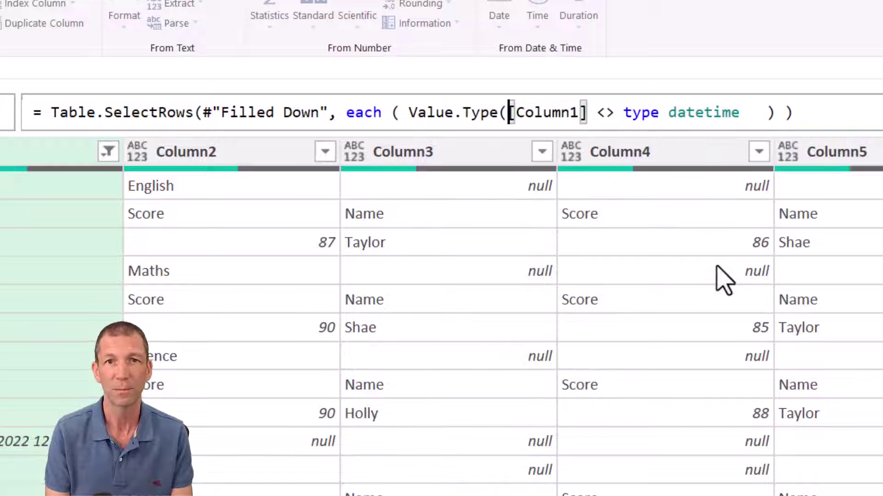
pyautogui.press('Right')
pyautogui.press('Right')
pyautogui.press('Right')
pyautogui.press('Right')
pyautogui.press('Right')
pyautogui.press('Right')
pyautogui.press('Right')
pyautogui.press('Right')
pyautogui.press('Right')
pyautogui.press('Right')
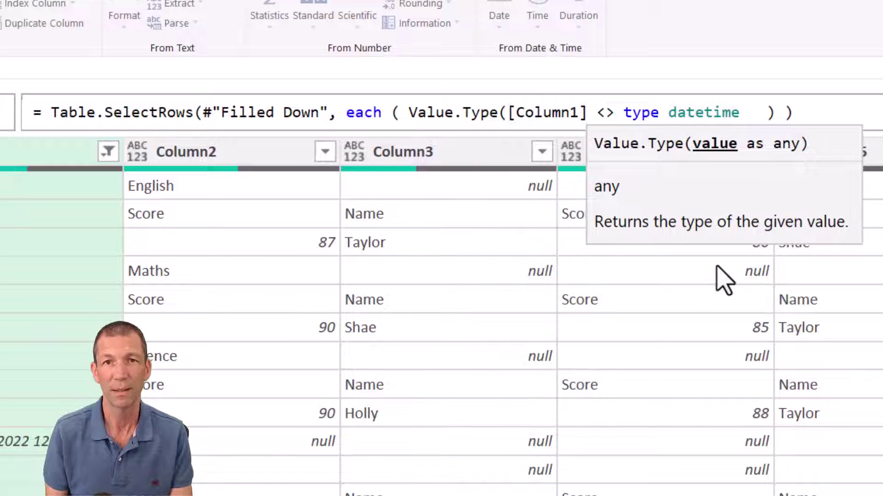
pyautogui.press('Left')
pyautogui.write(')')
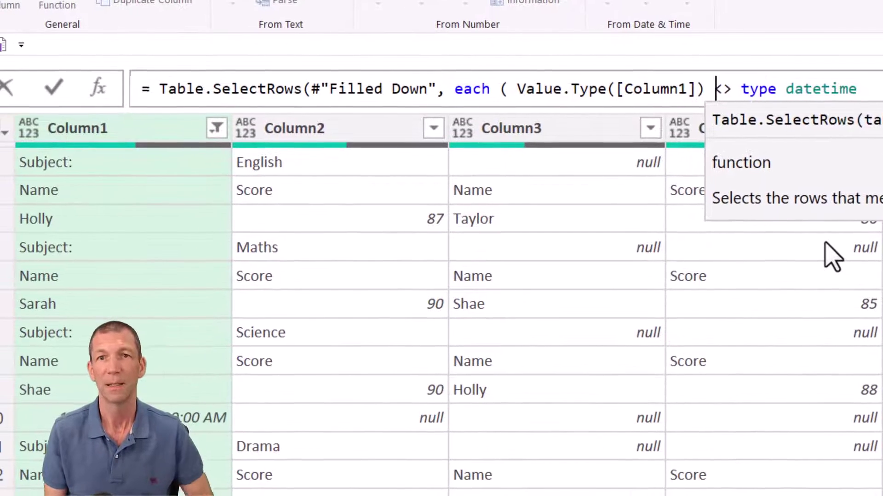
pyautogui.press('Right')
pyautogui.press('Right')
pyautogui.press('Right')
pyautogui.press('Right')
pyautogui.press('Right')
pyautogui.press('Right')
pyautogui.press('Right')
pyautogui.press('Right')
pyautogui.press('Right')
pyautogui.press('Right')
pyautogui.press('Right')
pyautogui.press('Right')
pyautogui.press('Right')
pyautogui.press('Right')
pyautogui.press('Right')
pyautogui.press('Right')
pyautogui.press('Right')
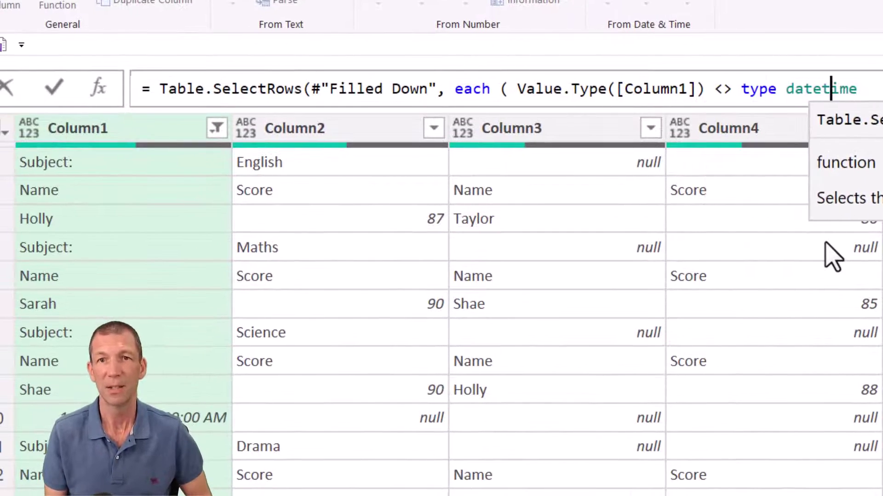
pyautogui.press('Return')
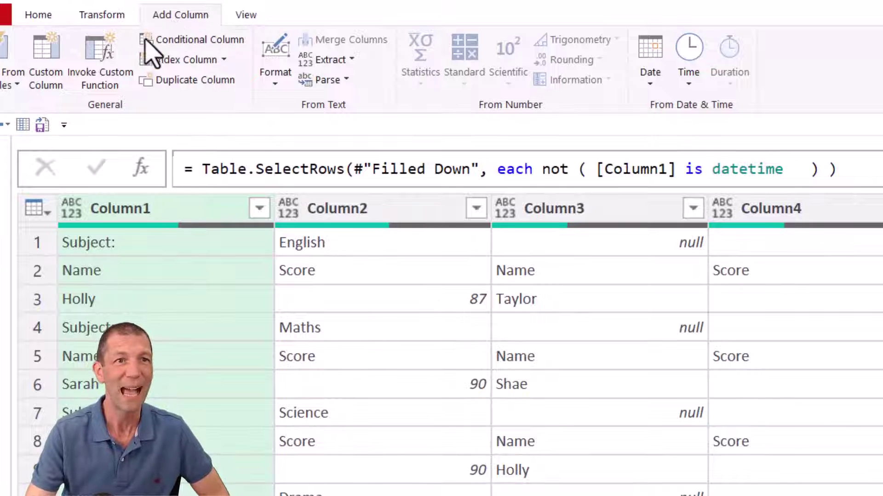
# Start a new custom column and name it Subject.
pyautogui.click(42, 63)
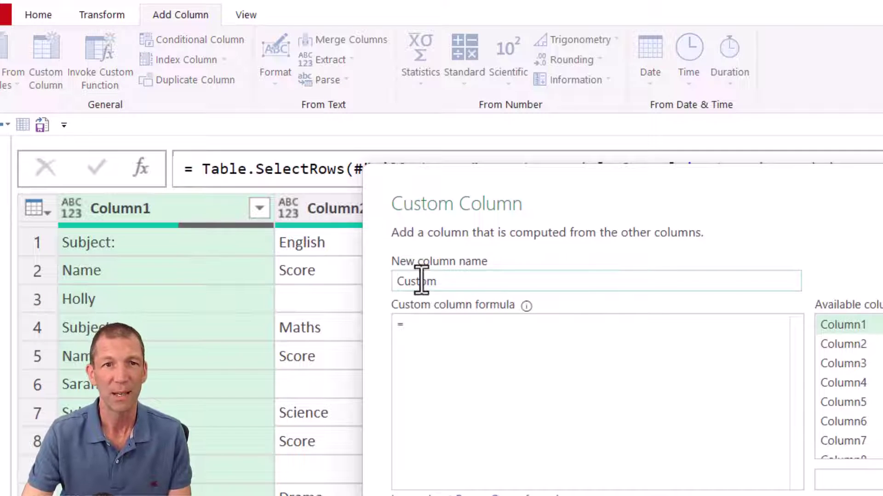
pyautogui.doubleClick(421, 280)
pyautogui.write('Subjec')
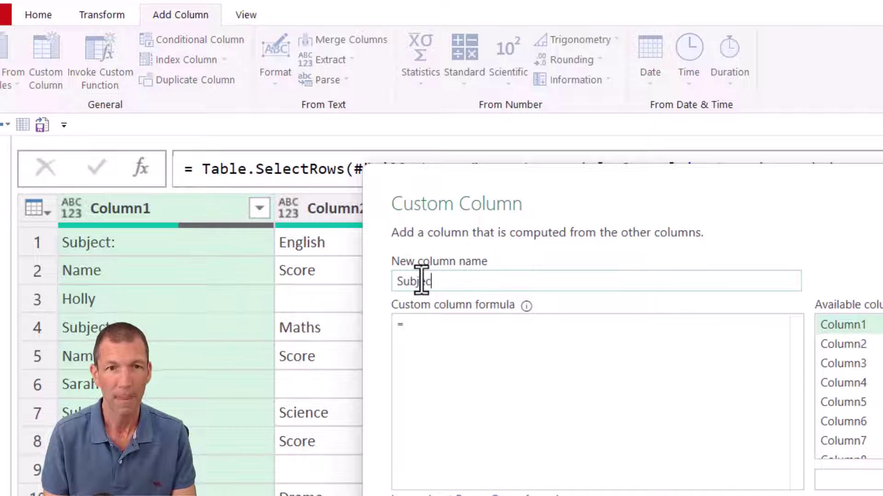
pyautogui.write('t')
# Define the Subject column's formula as if [Column1] = "Subject:" then [Column2] else null, and add the column.
pyautogui.click(485, 328)
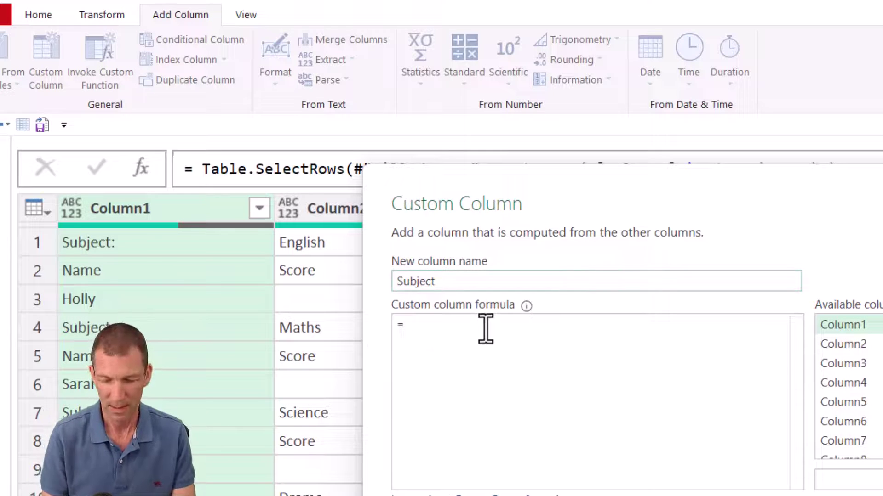
pyautogui.write('id')
pyautogui.press('BackSpace')
pyautogui.write('f')
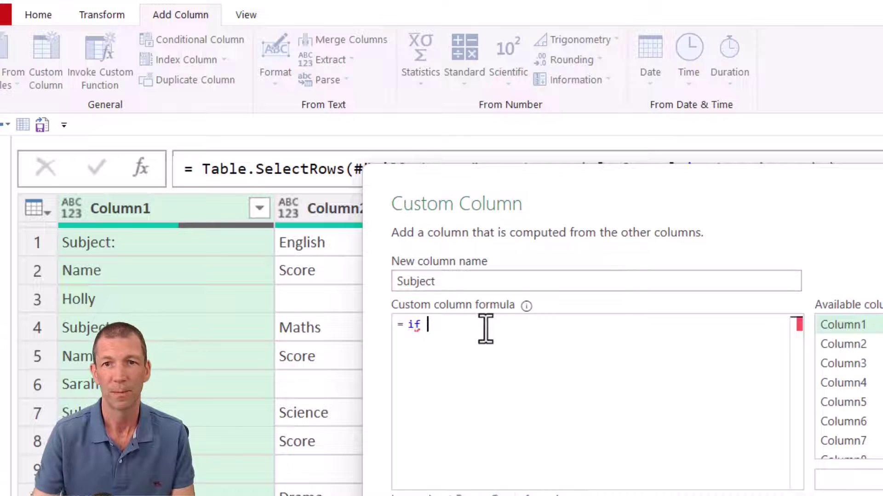
pyautogui.doubleClick(843, 324)
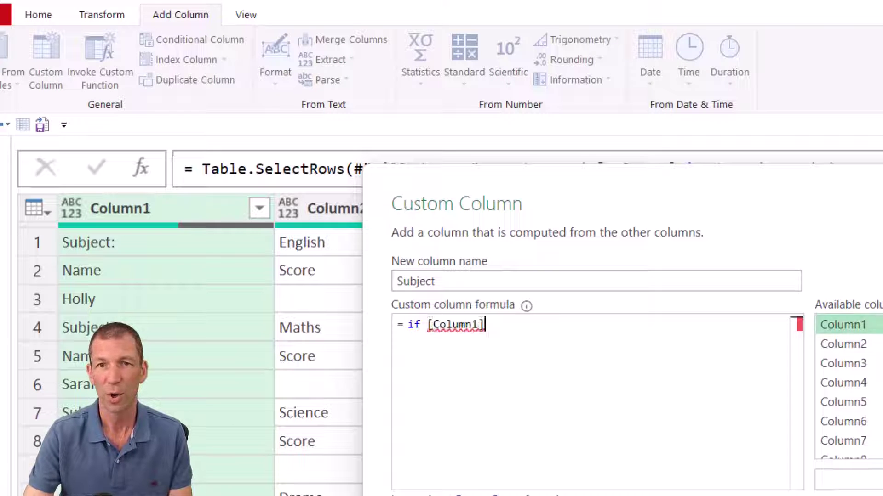
pyautogui.write('= "Subject')
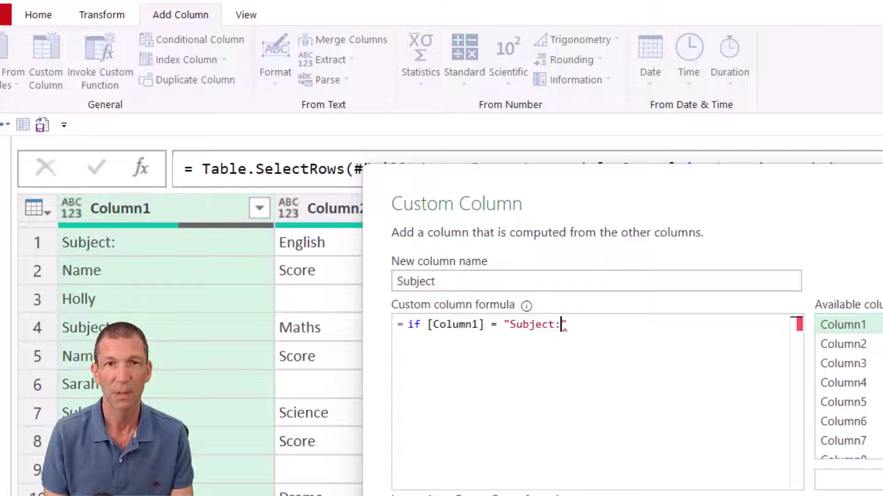
pyautogui.write(':')
pyautogui.click(689, 332)
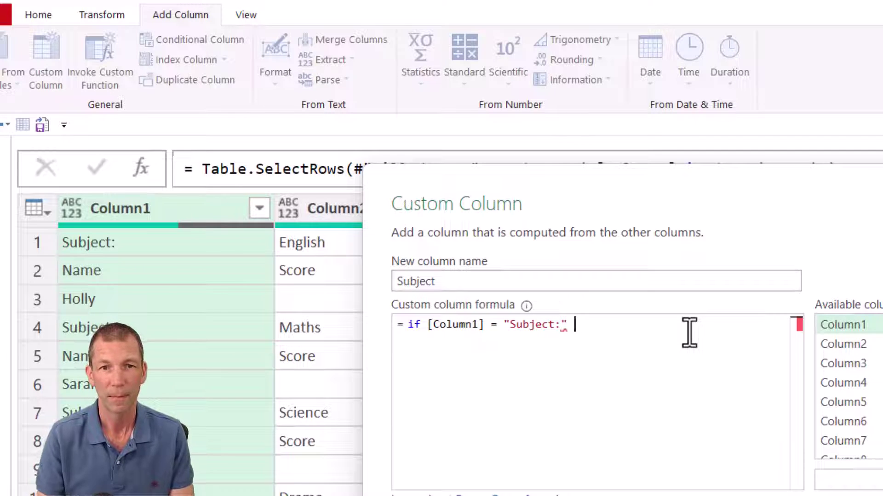
pyautogui.write('then')
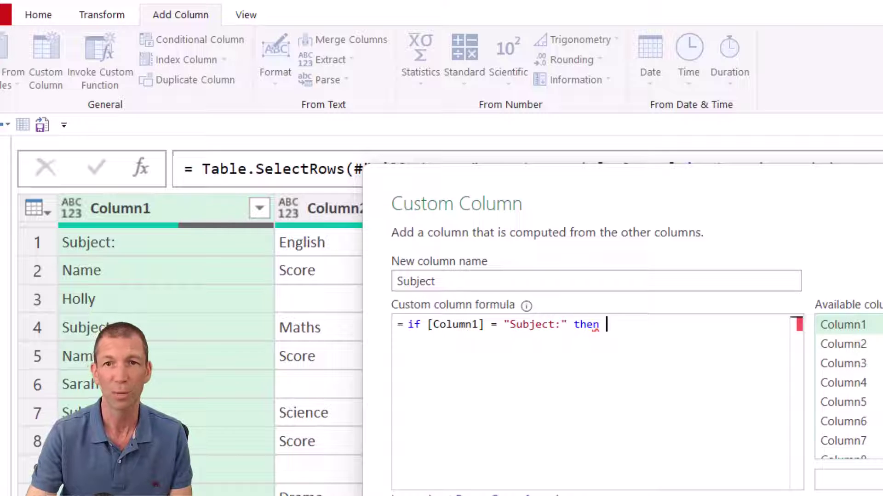
pyautogui.click(843, 344)
pyautogui.doubleClick(843, 343)
pyautogui.write('es')
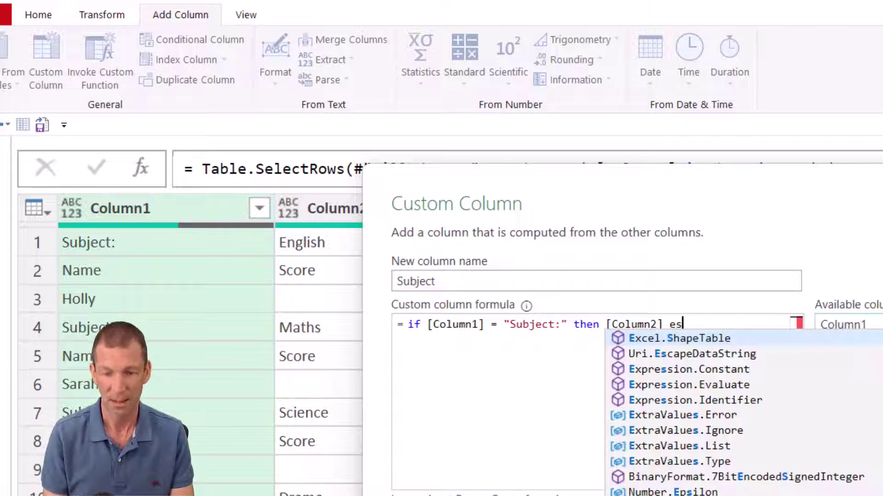
pyautogui.press('BackSpace')
pyautogui.write('lse n')
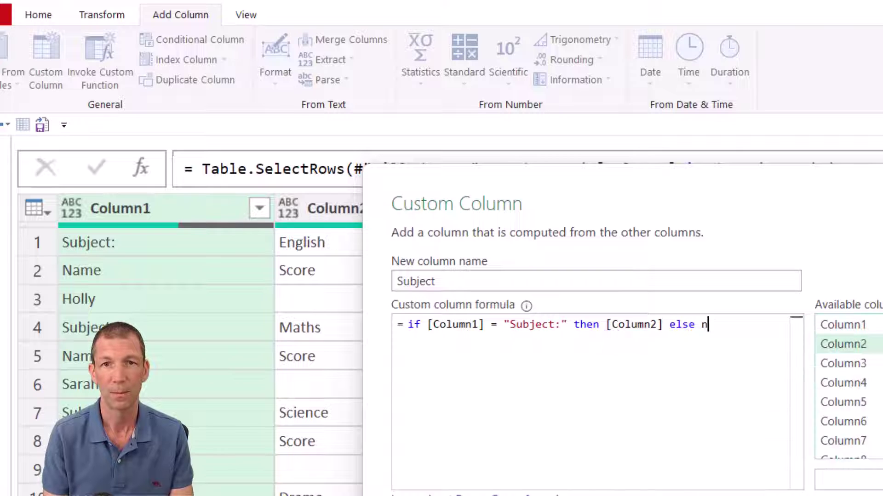
pyautogui.write('ull')
pyautogui.press('Escape')
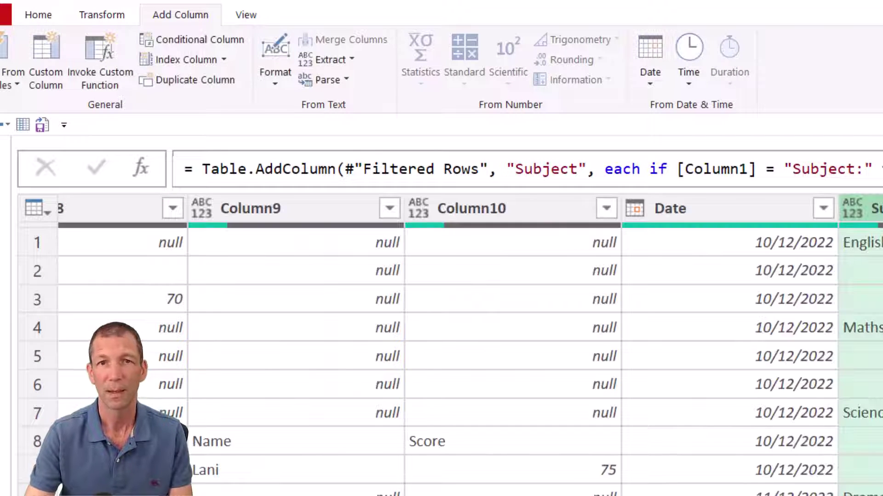
# Fill the Subject column's values down through the null rows.
pyautogui.rightClick(859, 208)
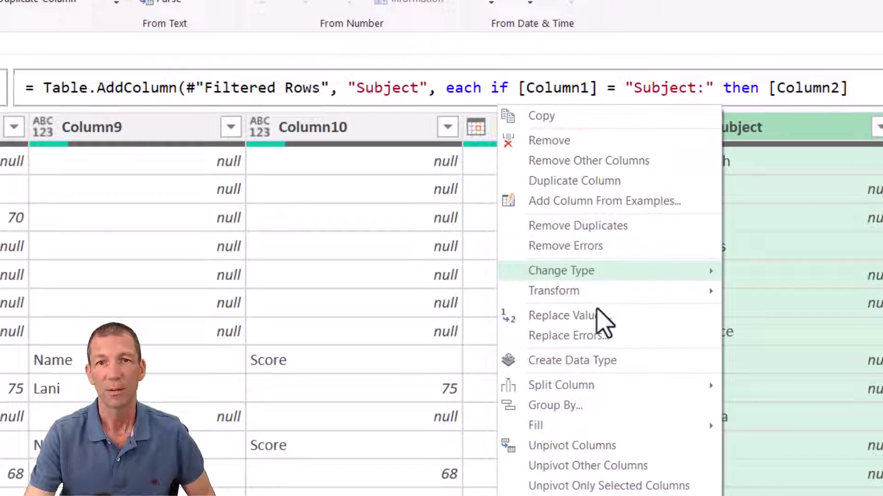
pyautogui.moveTo(606, 292)
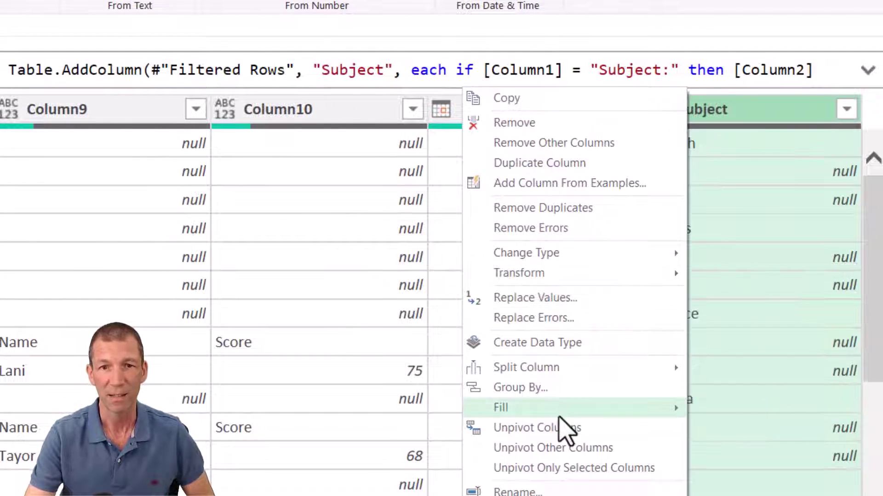
pyautogui.moveTo(627, 399)
pyautogui.click(741, 409)
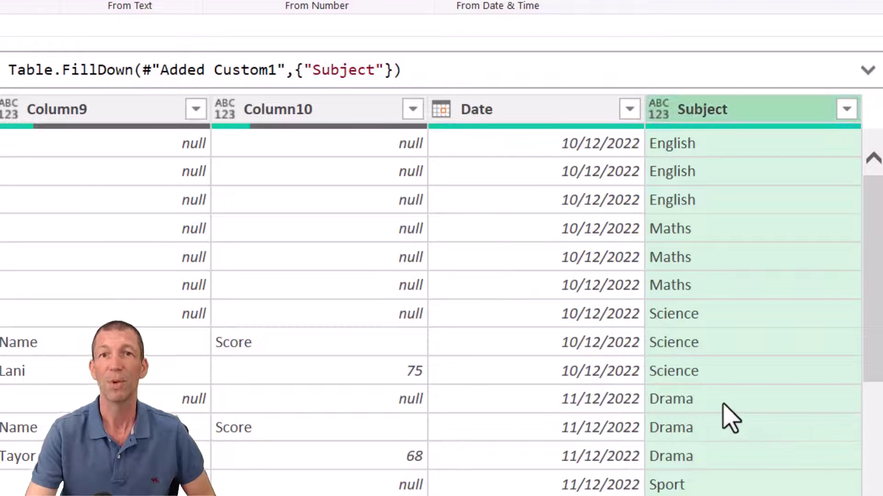
pyautogui.click(660, 110)
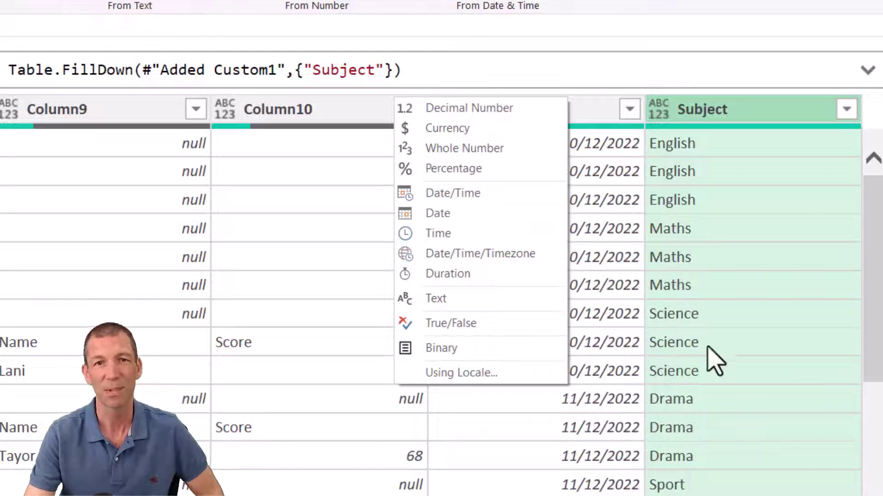
pyautogui.click(730, 114)
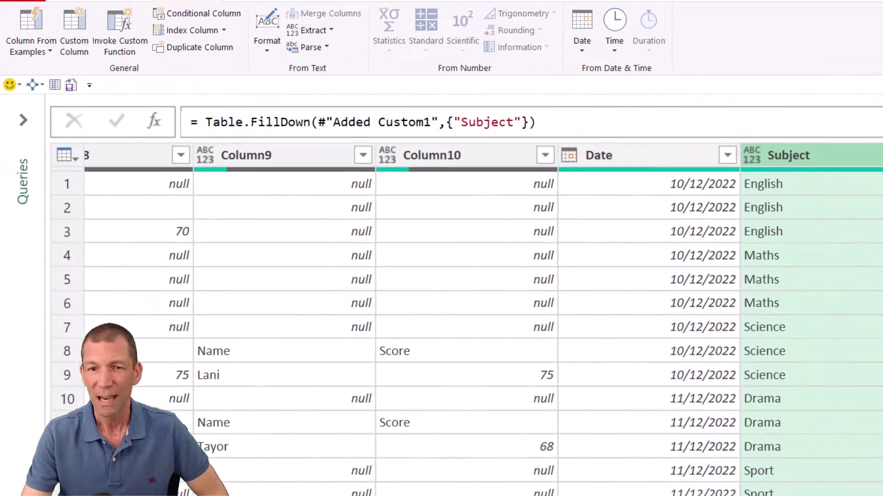
# Filter Column1 to exclude the null, Name and Subject: rows.
pyautogui.hscroll(-5, 659, 389)
pyautogui.hscroll(-5, 482, 321)
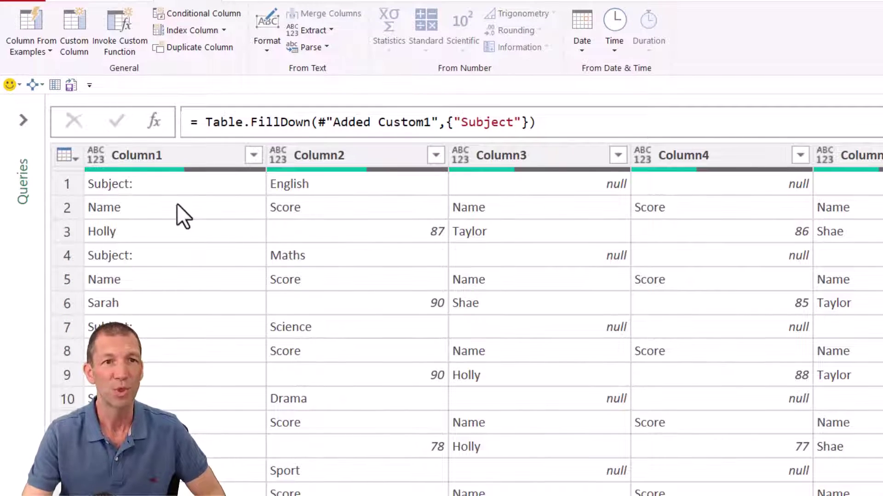
pyautogui.click(253, 156)
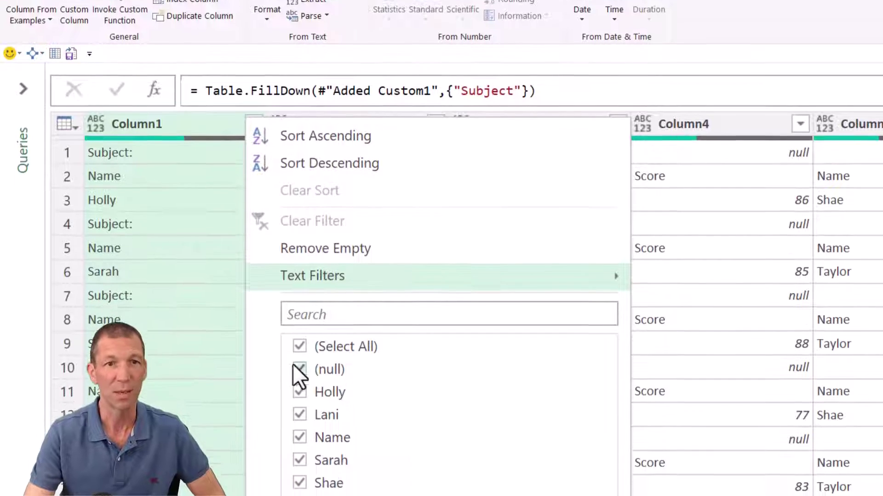
pyautogui.click(300, 400)
pyautogui.click(300, 483)
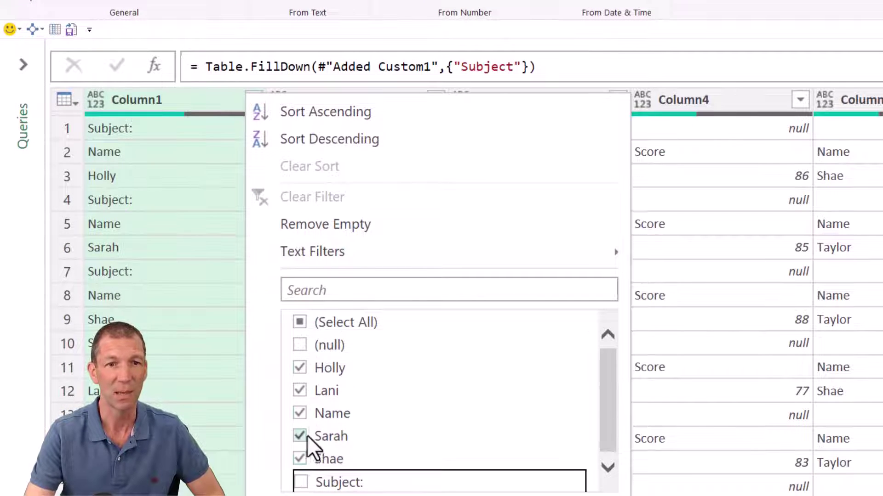
pyautogui.click(321, 415)
pyautogui.press('Return')
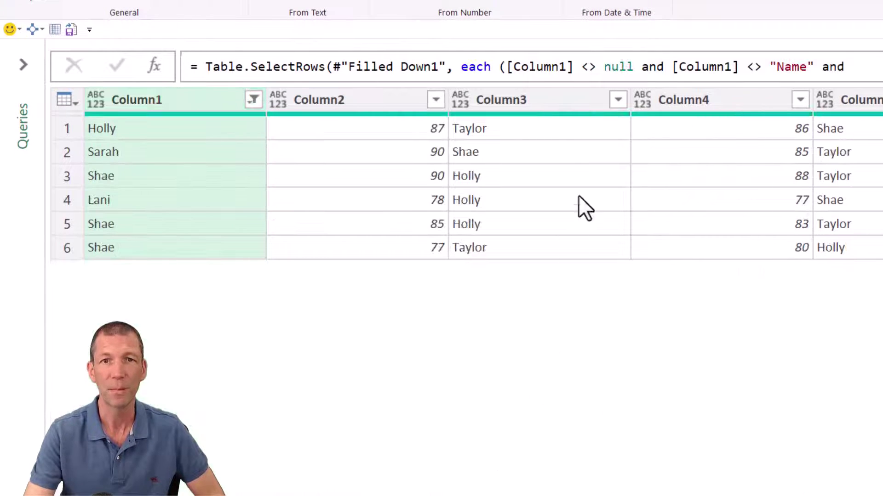
# Review the complete row filter formula and the remaining rows across all columns through to Subject.
pyautogui.click(618, 66)
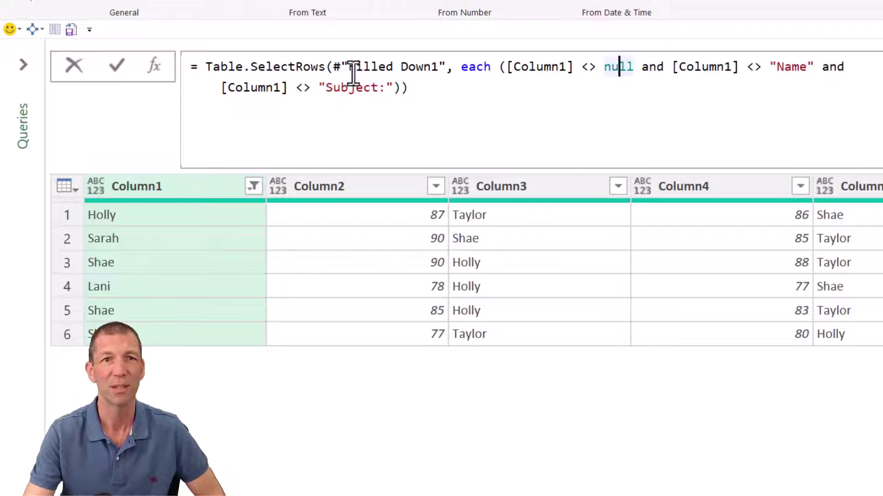
pyautogui.click(410, 457)
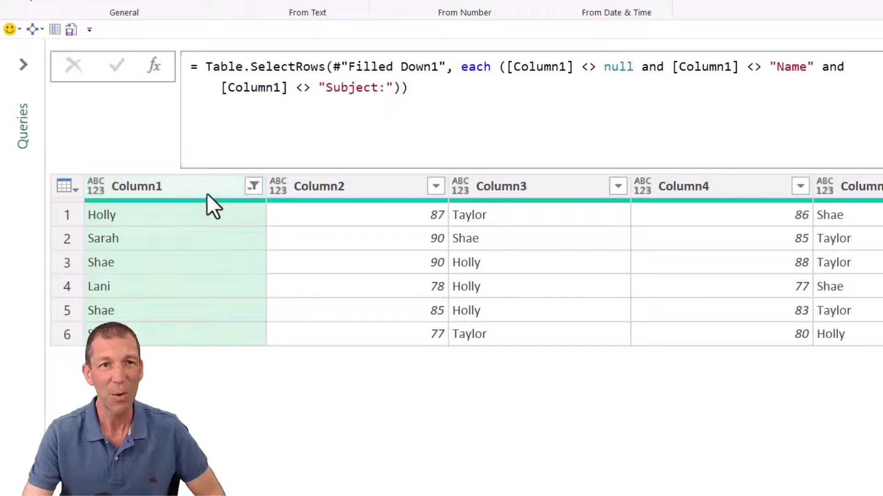
pyautogui.click(384, 192)
pyautogui.click(567, 191)
pyautogui.click(750, 194)
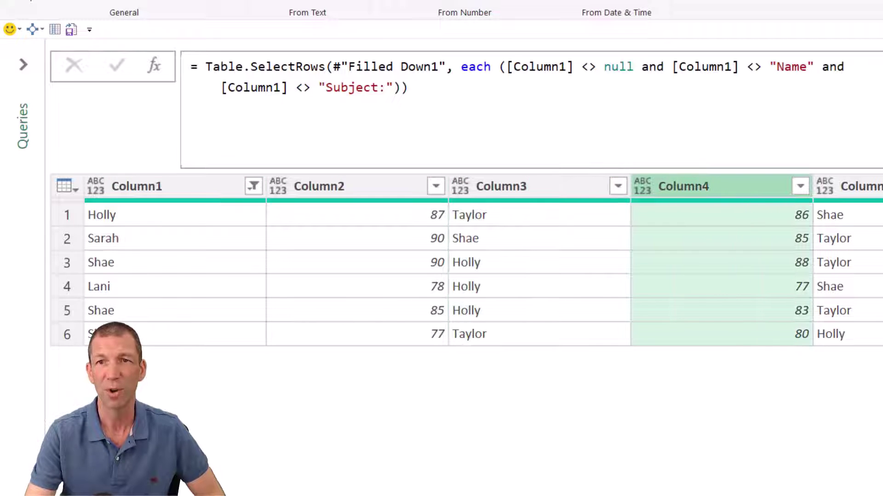
pyautogui.click(869, 216)
pyautogui.hscroll(3, 869, 206)
pyautogui.press('Right')
pyautogui.press('Right')
pyautogui.press('Right')
pyautogui.press('Right')
pyautogui.press('Right')
pyautogui.press('Right')
pyautogui.press('Right')
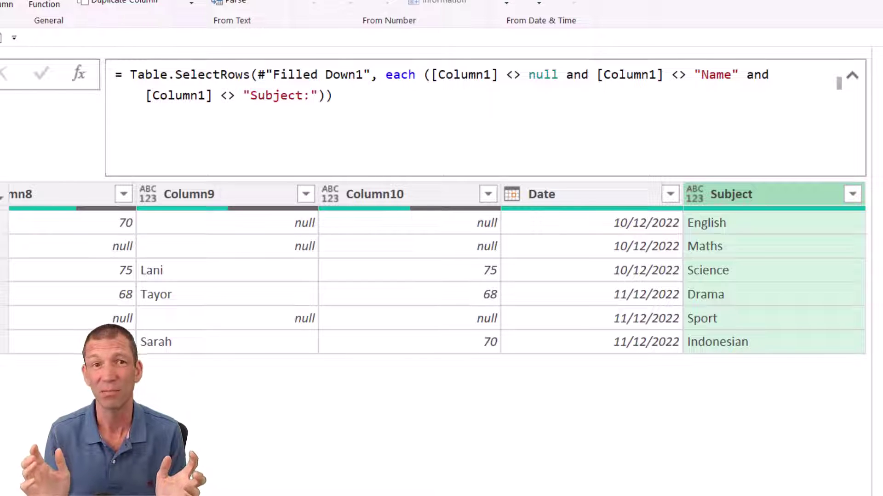
# Unpivot all columns other than Date and Subject into attribute and value pairs.
pyautogui.click(617, 248)
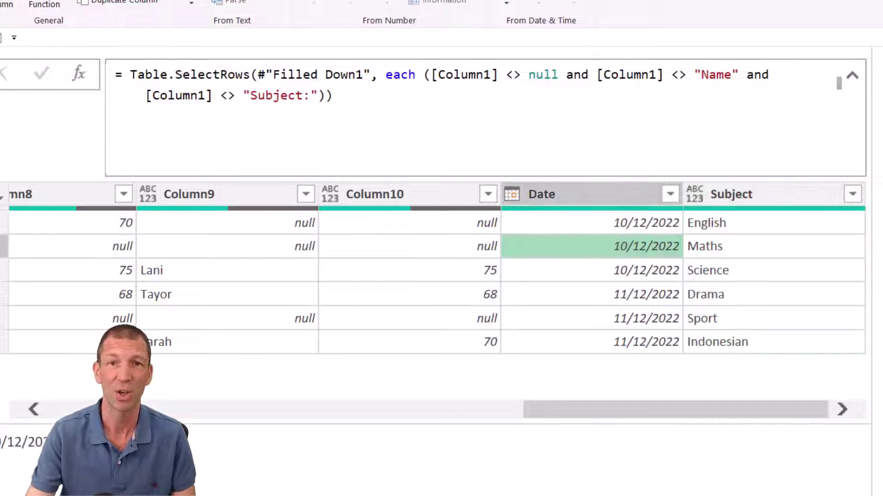
pyautogui.click(566, 184)
pyautogui.keyDown('ctrl'); pyautogui.click(741, 197); pyautogui.keyUp('ctrl')
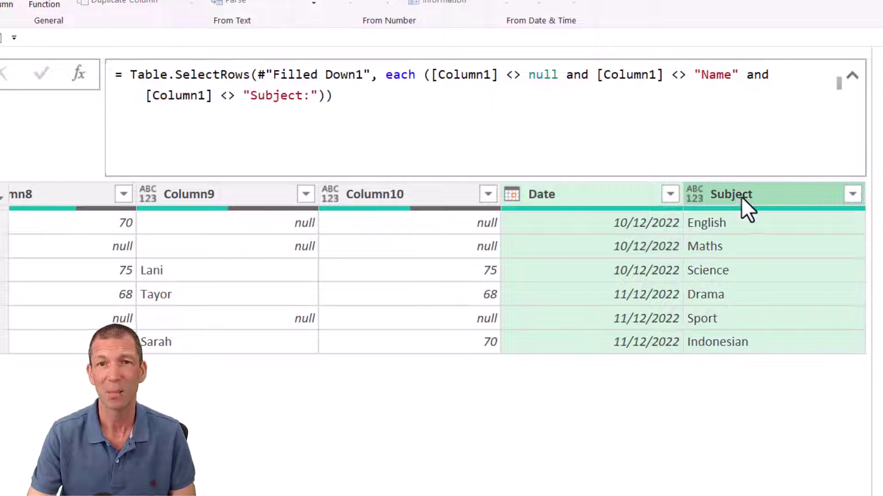
pyautogui.rightClick(735, 194)
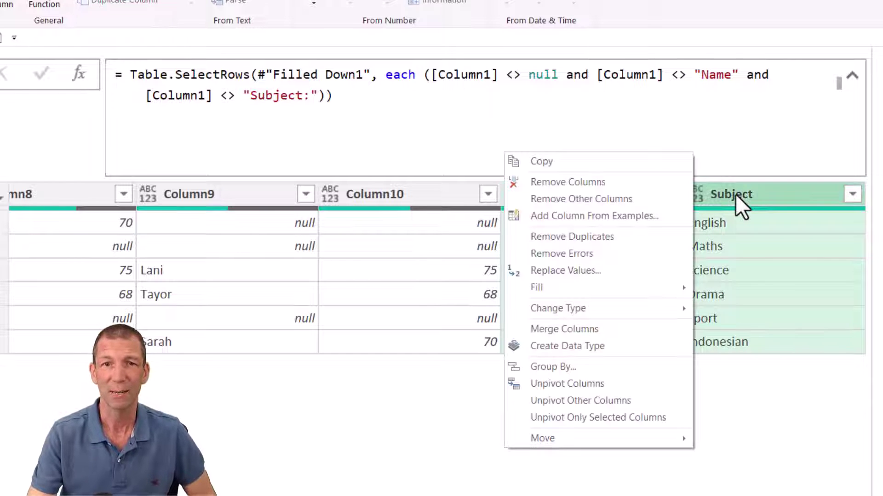
pyautogui.click(604, 402)
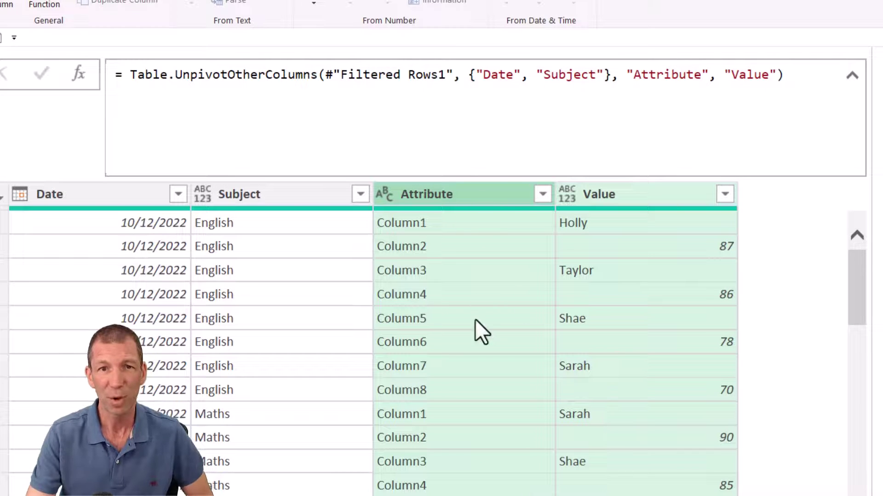
pyautogui.scroll(-2, 475, 319)
pyautogui.scroll(2, 481, 324)
pyautogui.click(470, 199)
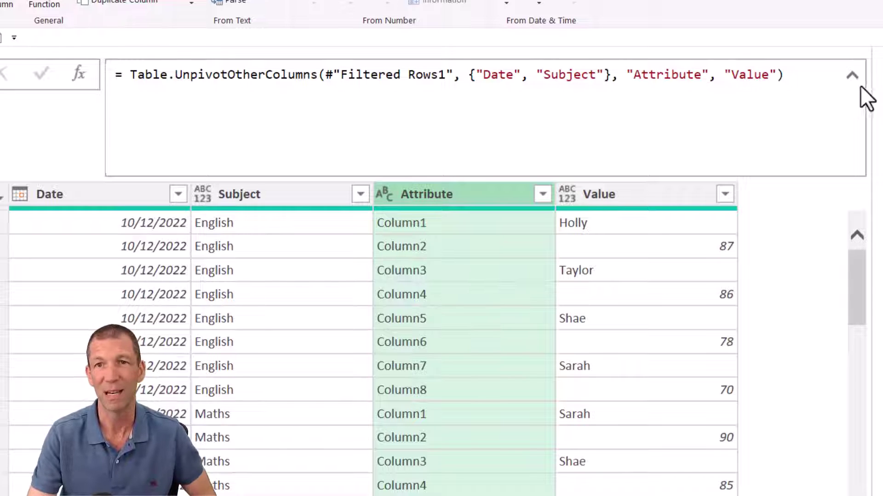
# Collapse the formula bar and add two index columns, the first starting from 0 and the second starting from 1.
pyautogui.click(850, 76)
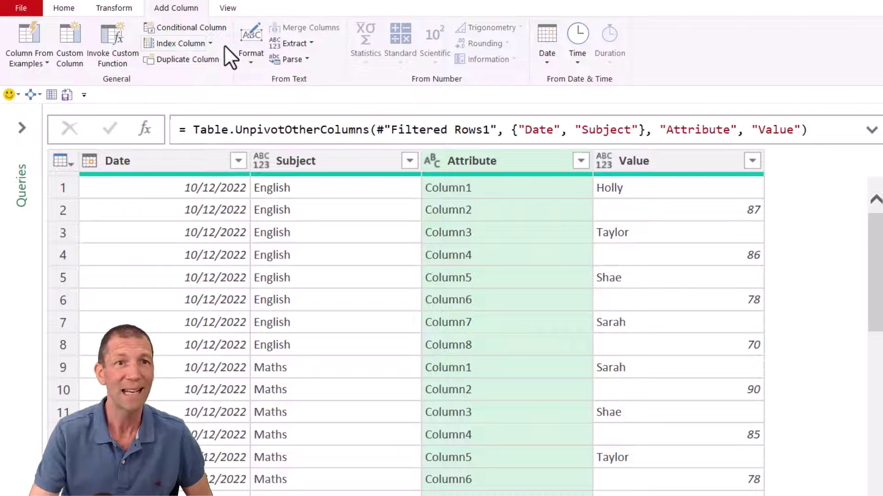
pyautogui.click(173, 44)
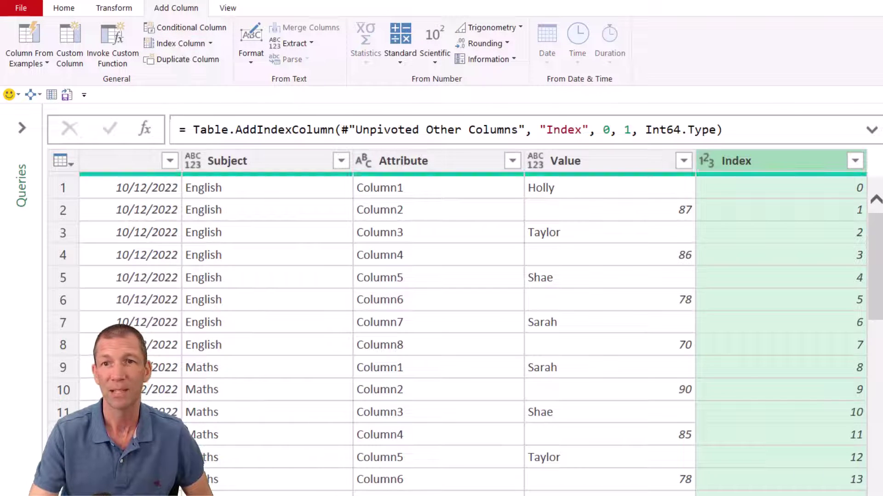
pyautogui.click(211, 43)
pyautogui.click(181, 77)
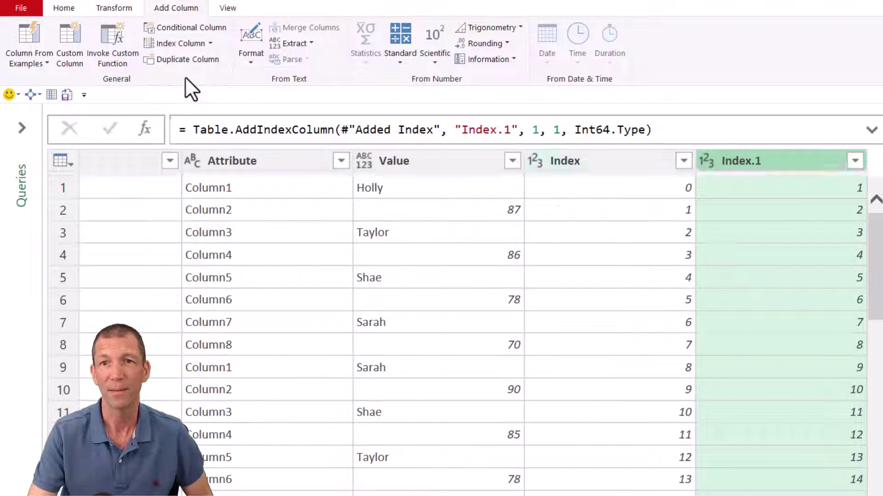
# Compare the Index and Index.1 numbers in the first few rows to see how they are offset.
pyautogui.click(833, 189)
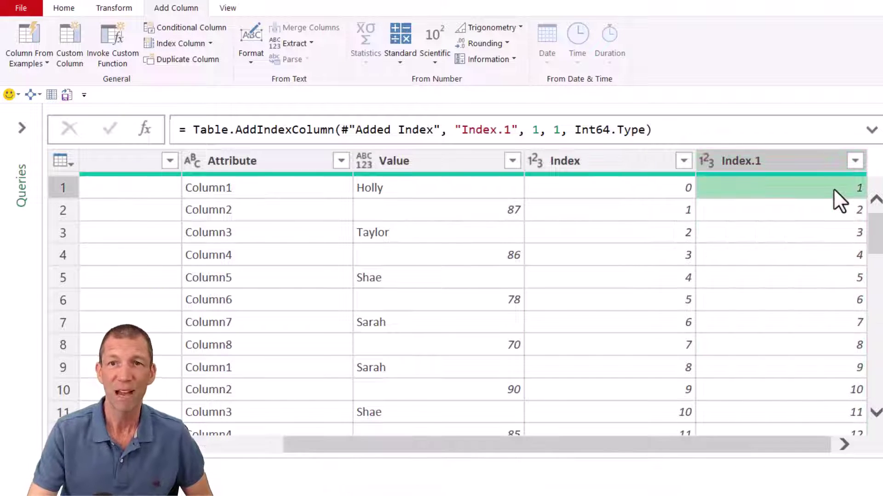
pyautogui.click(668, 209)
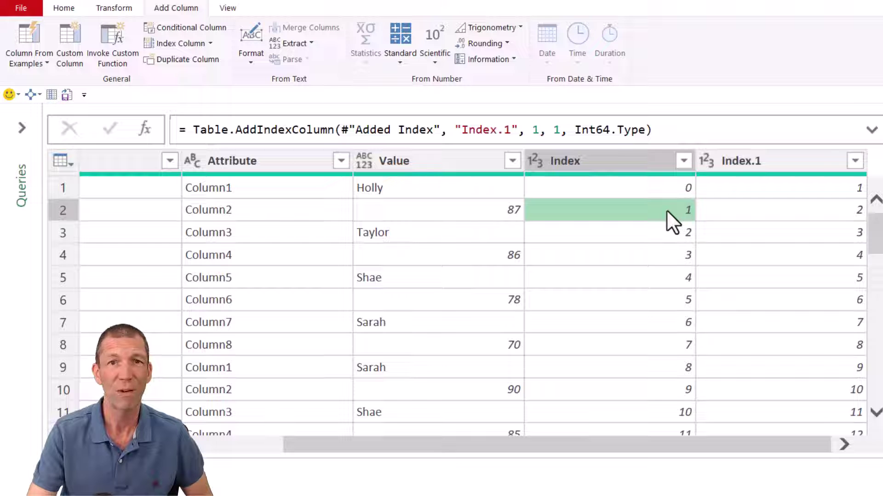
pyautogui.click(847, 209)
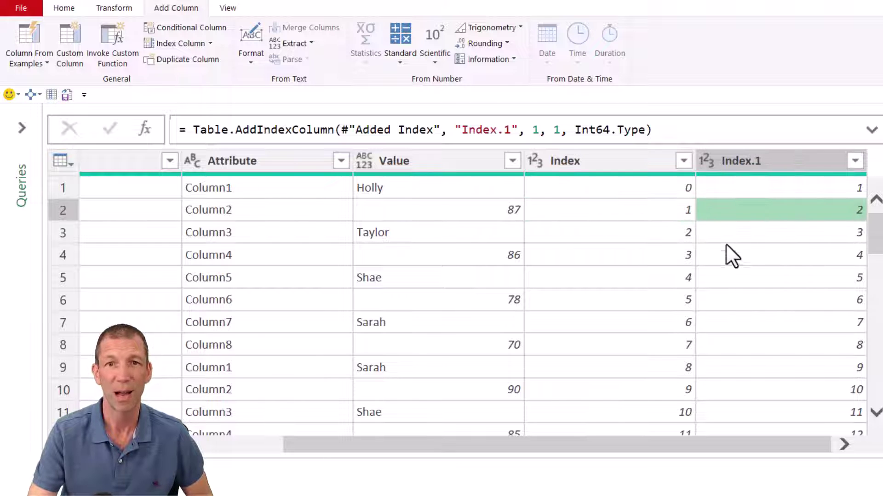
pyautogui.click(802, 234)
pyautogui.click(644, 254)
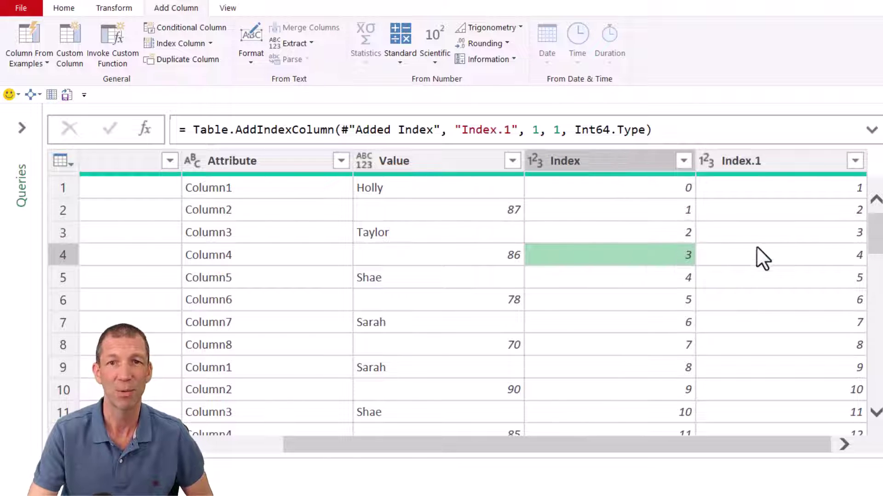
pyautogui.click(771, 239)
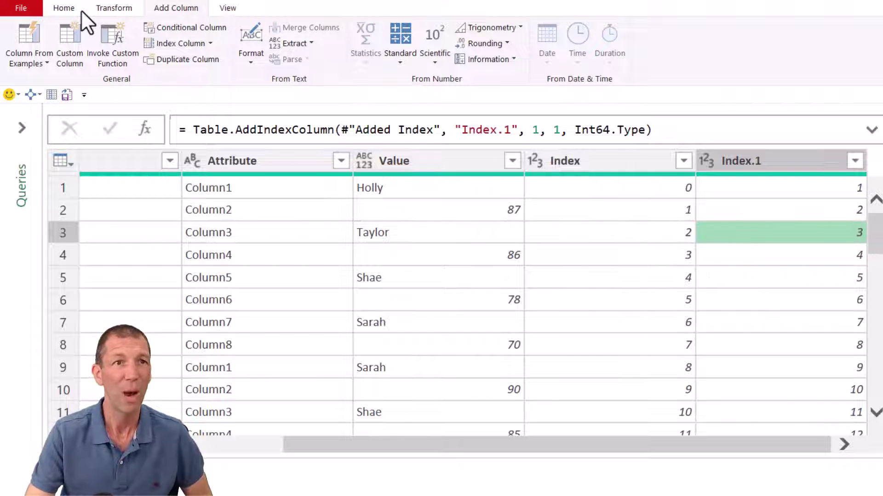
# Merge the Results query with itself using a left outer join, matching Index.1 in the first table to Index in the second.
pyautogui.click(64, 8)
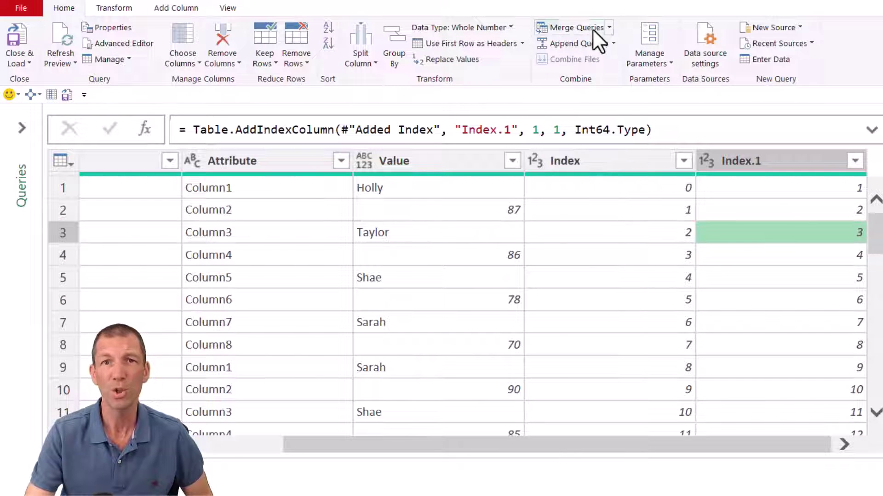
pyautogui.click(577, 28)
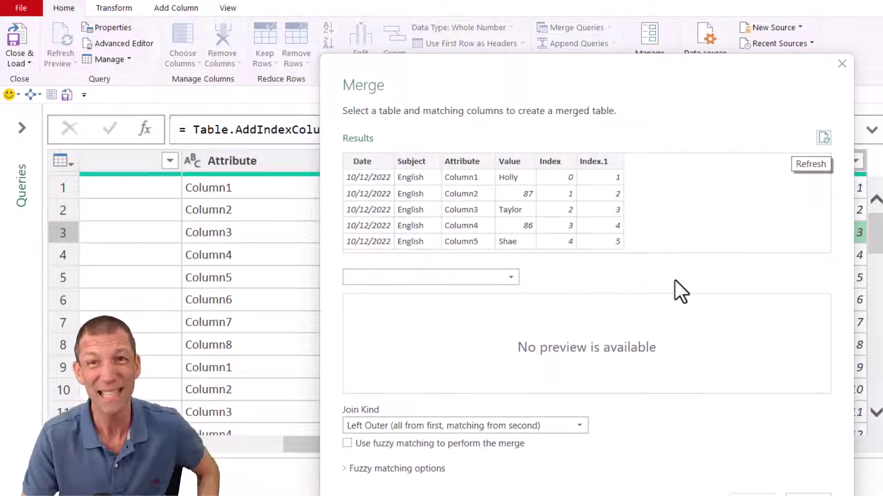
pyautogui.click(498, 280)
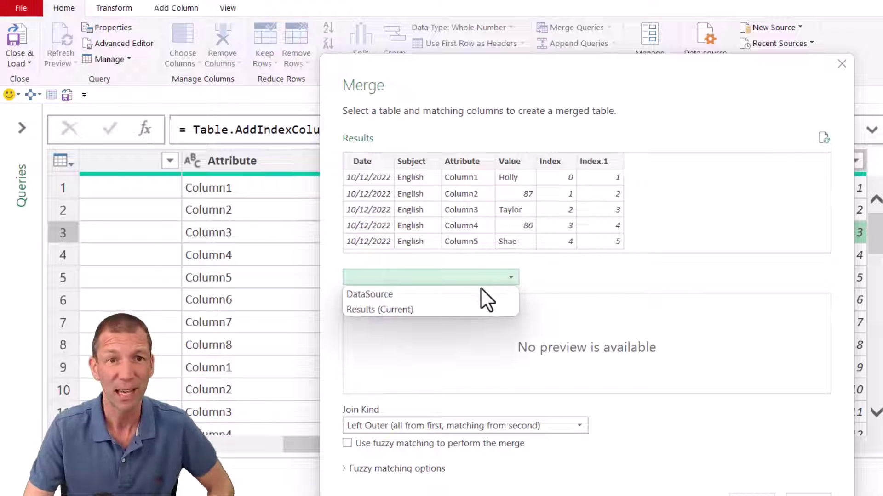
pyautogui.click(459, 307)
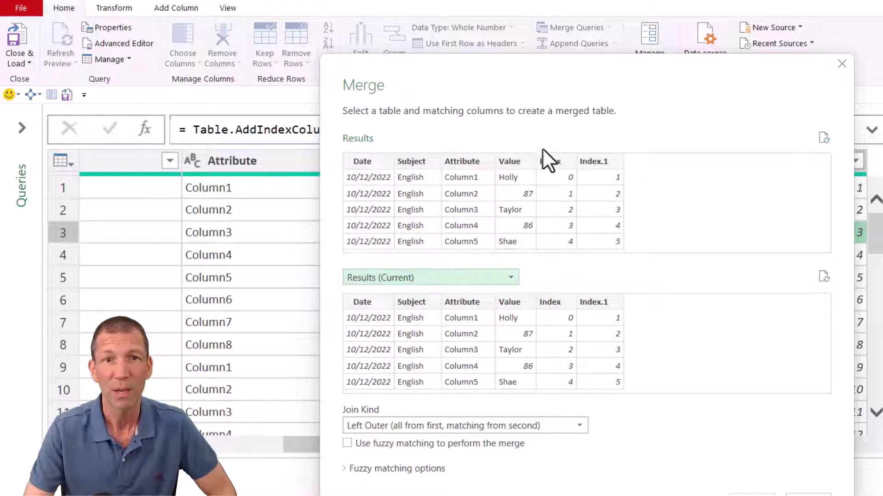
pyautogui.click(600, 161)
pyautogui.click(551, 302)
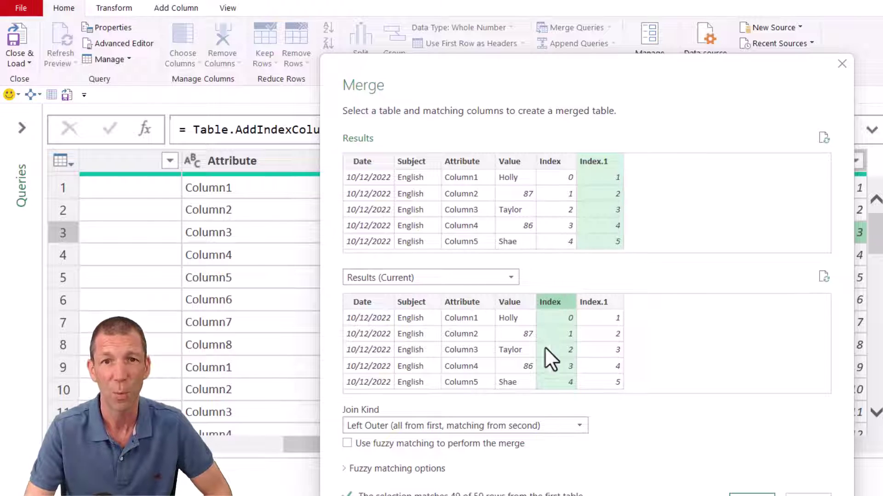
pyautogui.click(751, 494)
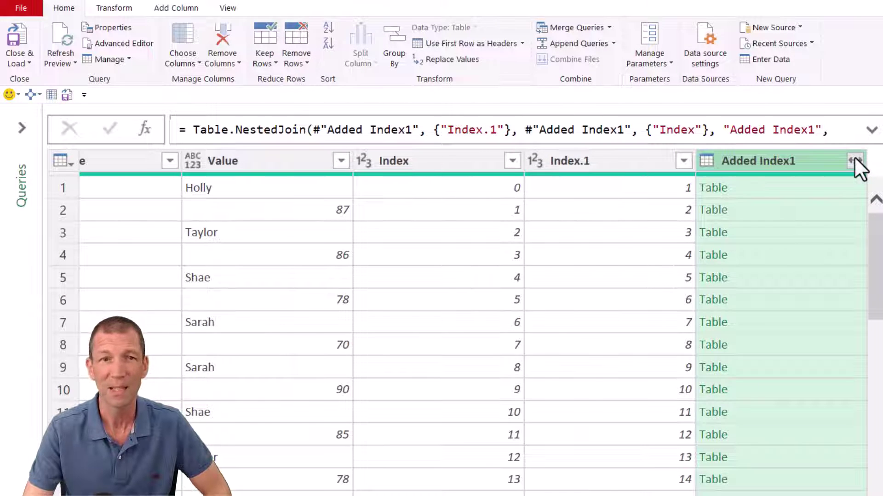
# Expand only the Value column from the merged Added Index1 tables, without using the original column name as prefix.
pyautogui.click(855, 160)
pyautogui.click(551, 246)
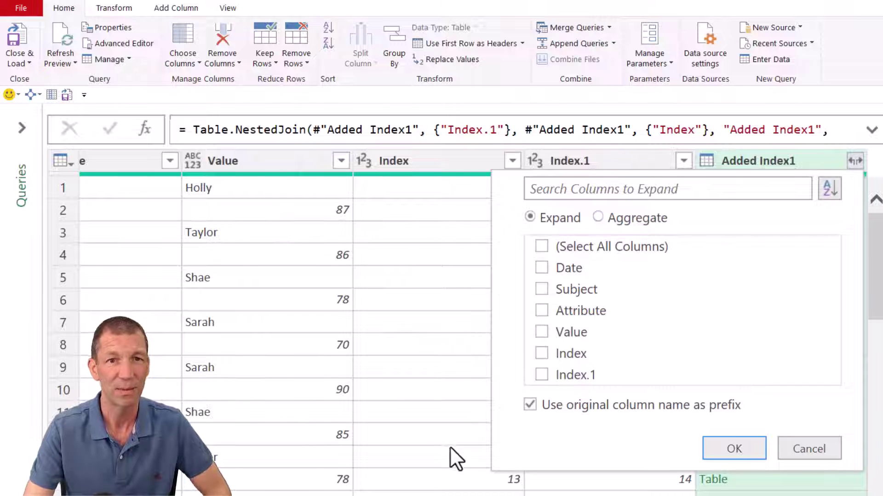
pyautogui.click(542, 332)
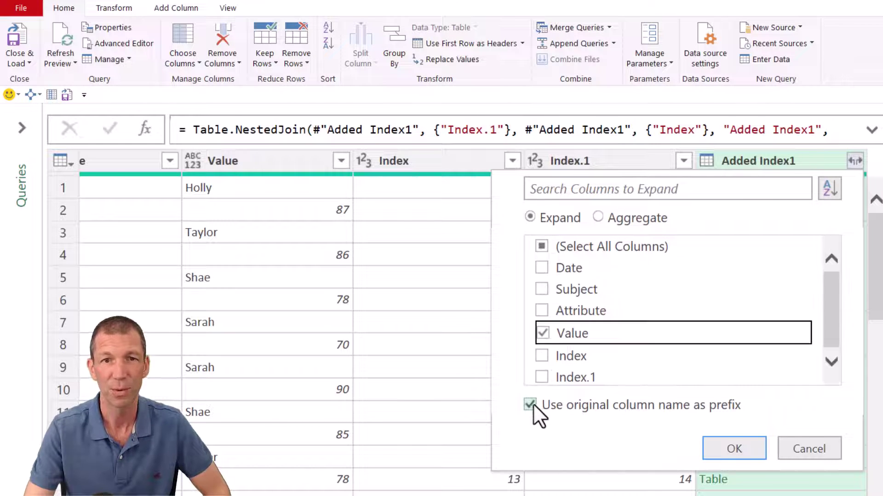
pyautogui.click(530, 405)
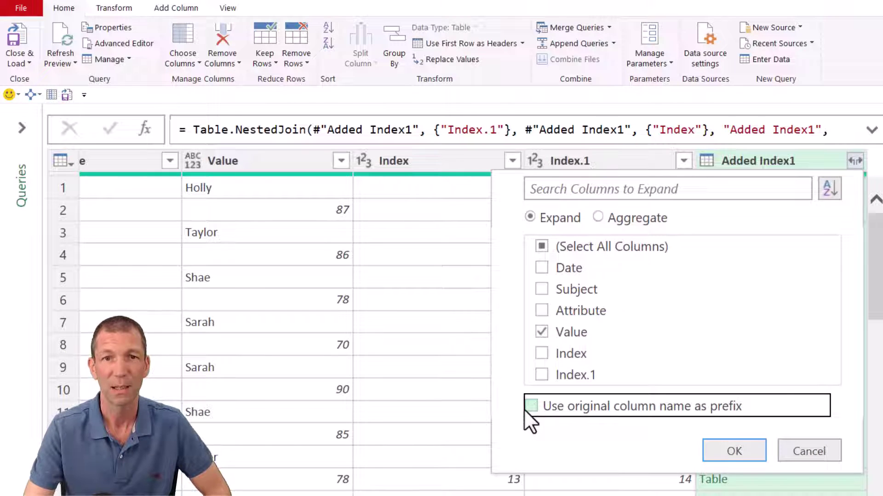
pyautogui.click(727, 449)
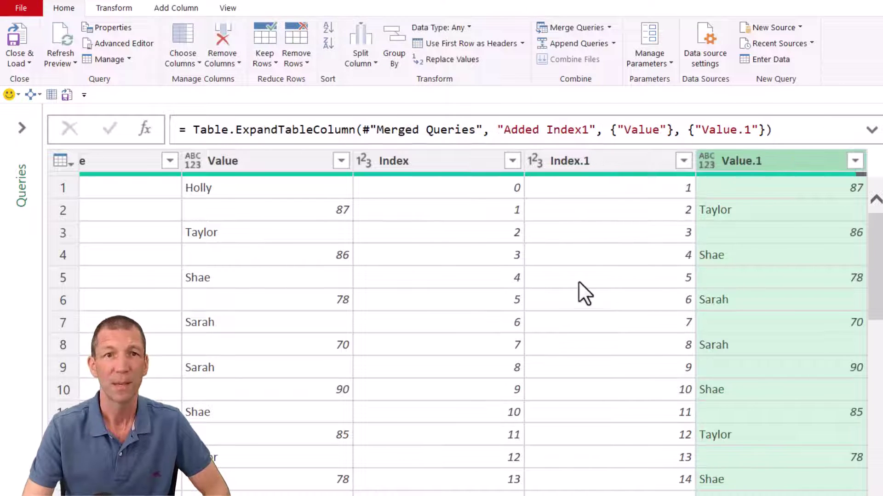
# Compare the Value and Value.1 entries in rows 1 and 3 to check how names and scores pair up.
pyautogui.click(238, 186)
pyautogui.click(837, 180)
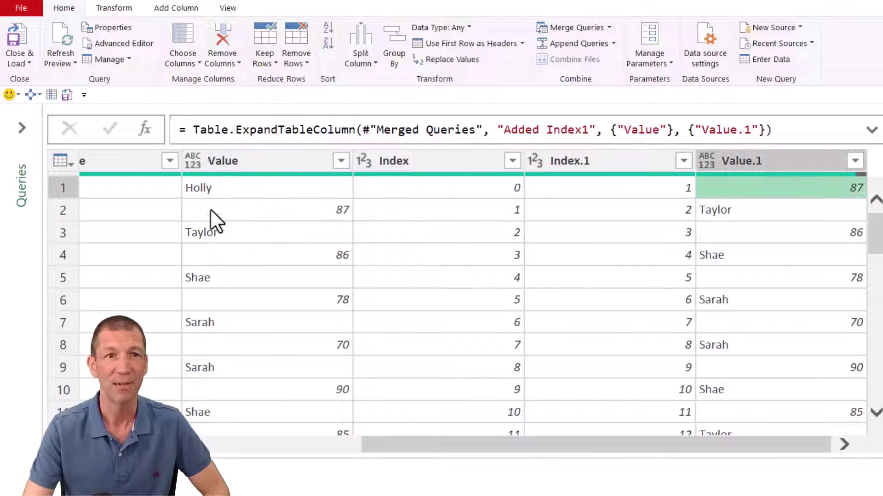
pyautogui.click(246, 235)
pyautogui.click(834, 232)
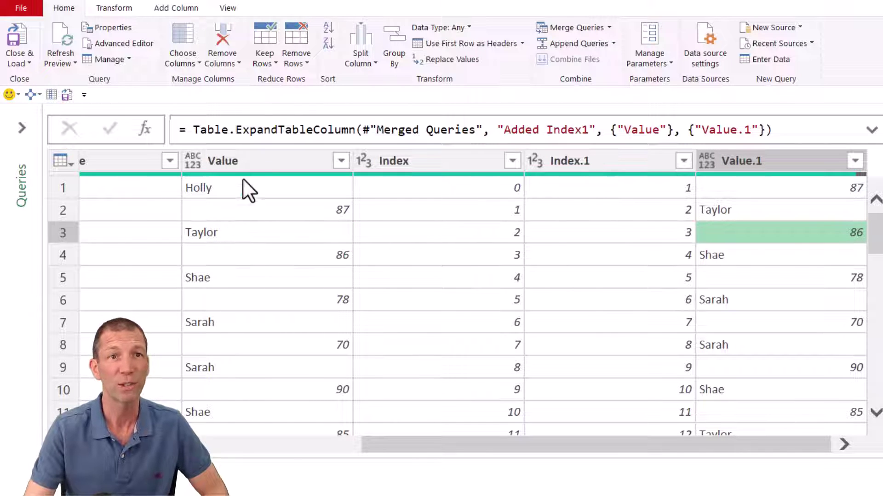
# Remove alternate rows, with 2 as the first row to remove, 1 row to remove and 1 row to keep.
pyautogui.click(305, 62)
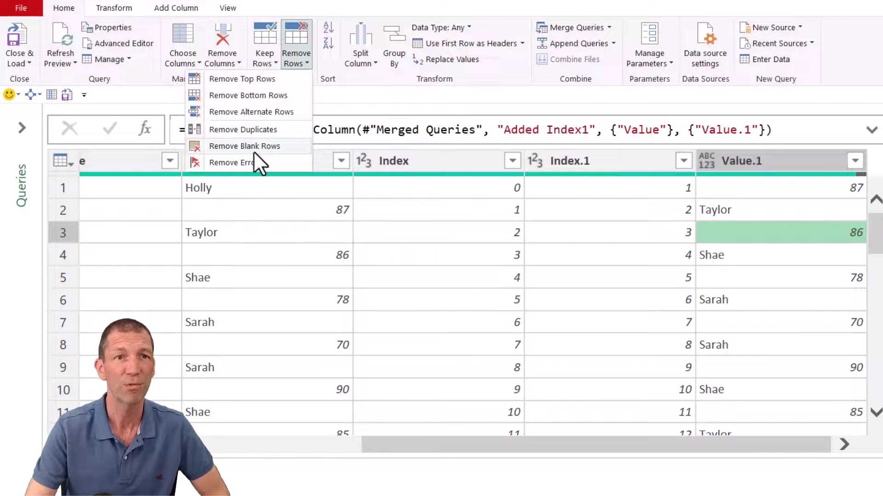
pyautogui.click(266, 112)
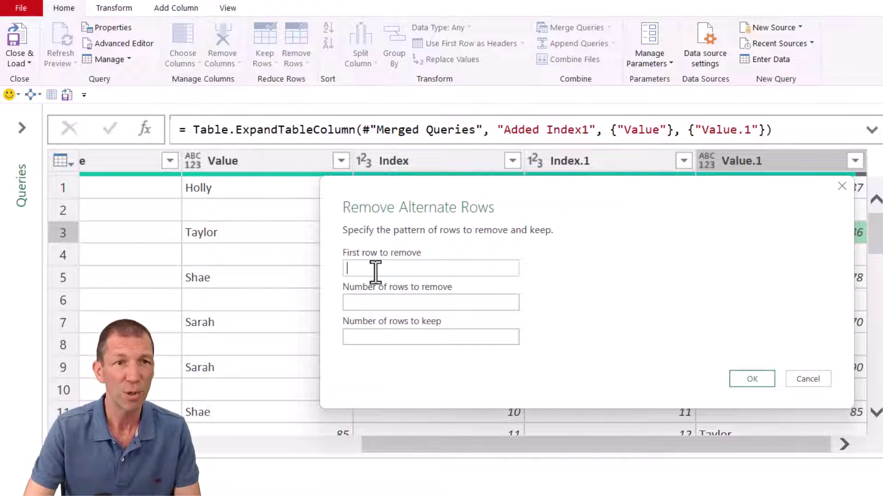
pyautogui.write('2')
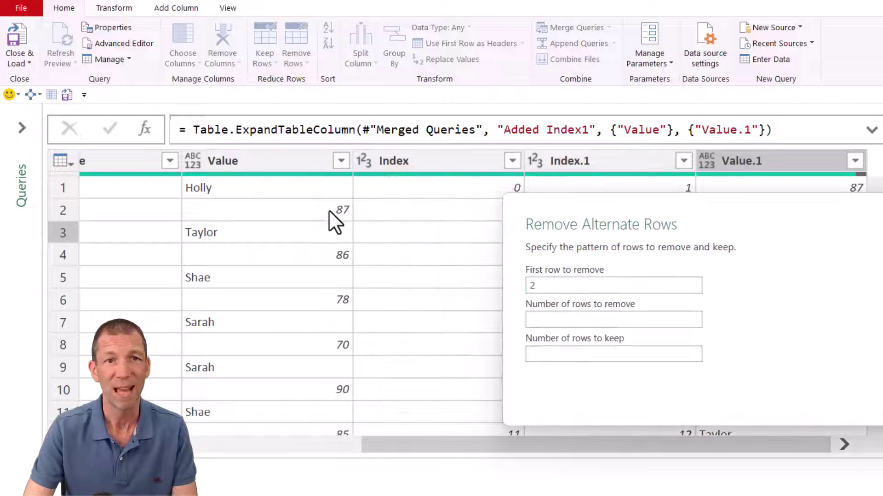
pyautogui.click(553, 320)
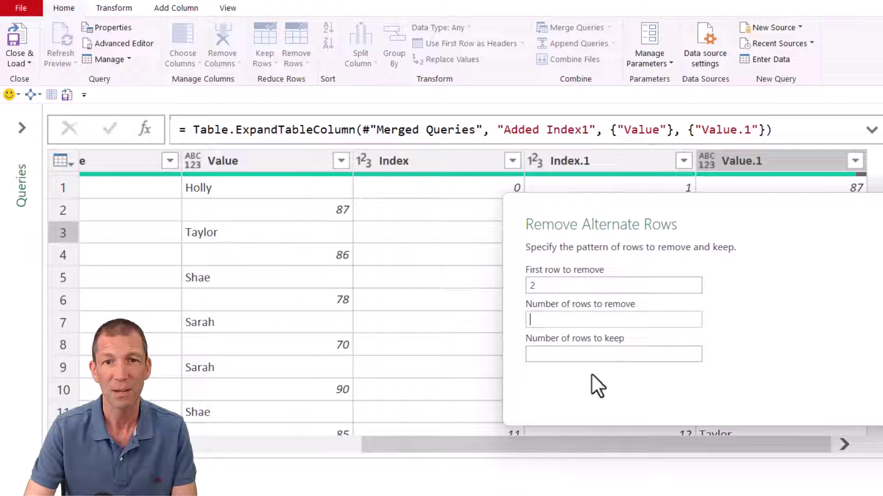
pyautogui.click(567, 355)
pyautogui.write('1')
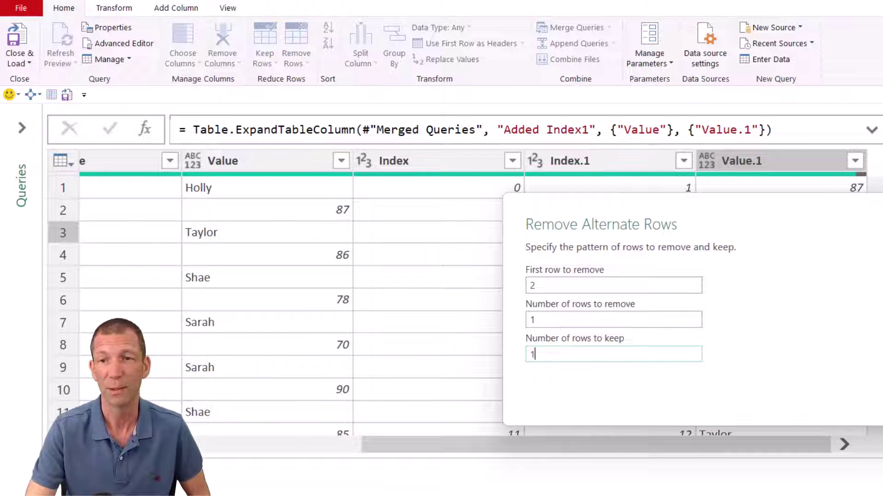
pyautogui.press('Return')
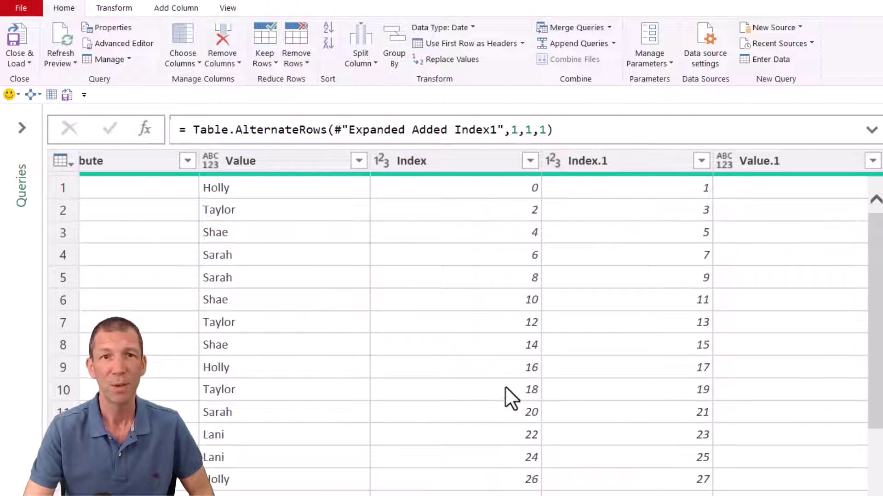
# Keep only the Date, Subject, Value and Value.1 columns and remove all the others.
pyautogui.hscroll(-10, 460, 322)
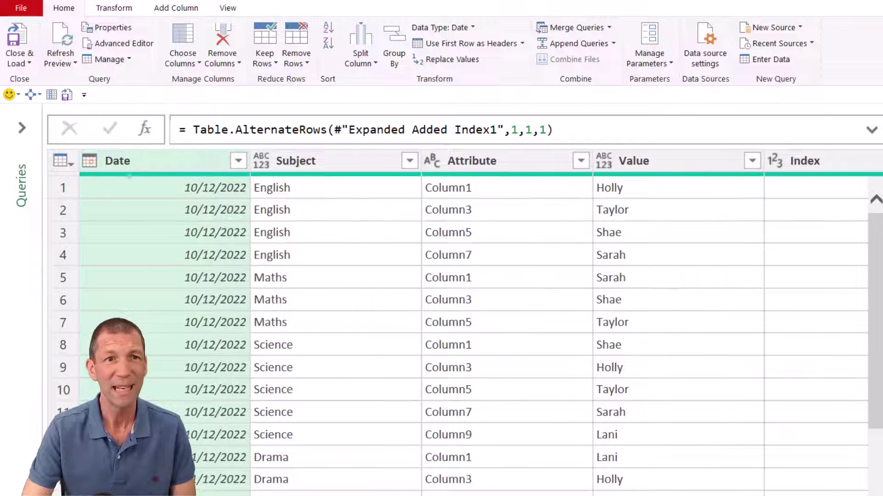
pyautogui.keyDown('ctrl'); pyautogui.click(361, 159); pyautogui.keyUp('ctrl')
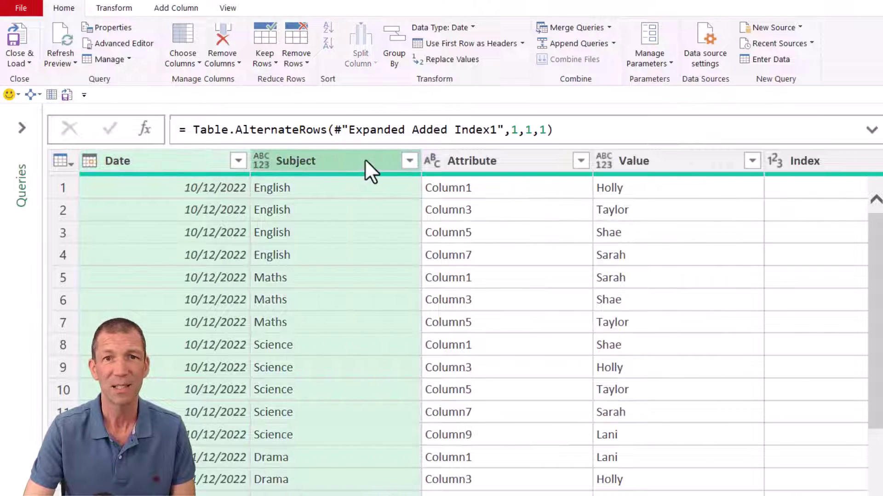
pyautogui.keyDown('ctrl'); pyautogui.click(691, 161); pyautogui.keyUp('ctrl')
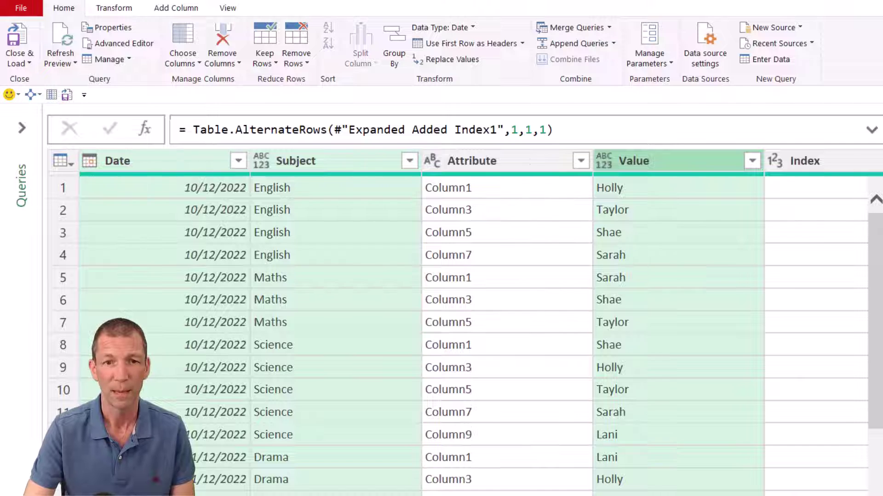
pyautogui.hscroll(5, 460, 322)
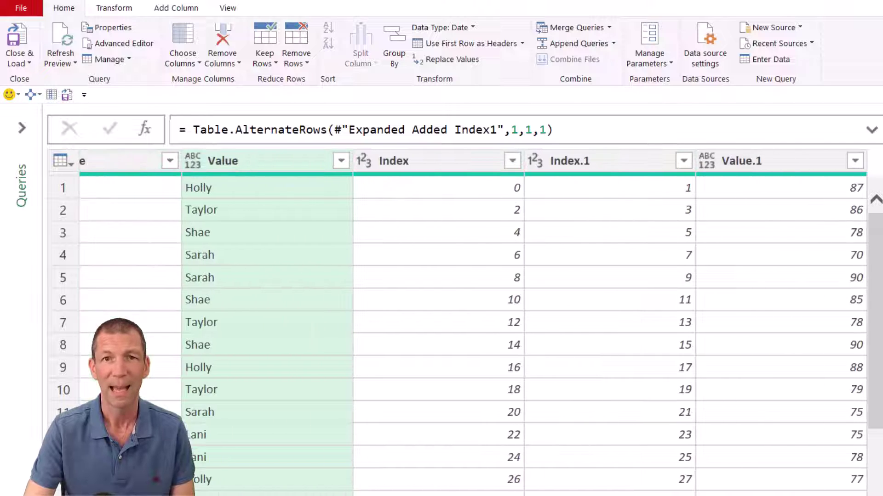
pyautogui.keyDown('ctrl'); pyautogui.click(779, 157); pyautogui.keyUp('ctrl')
pyautogui.rightClick(780, 162)
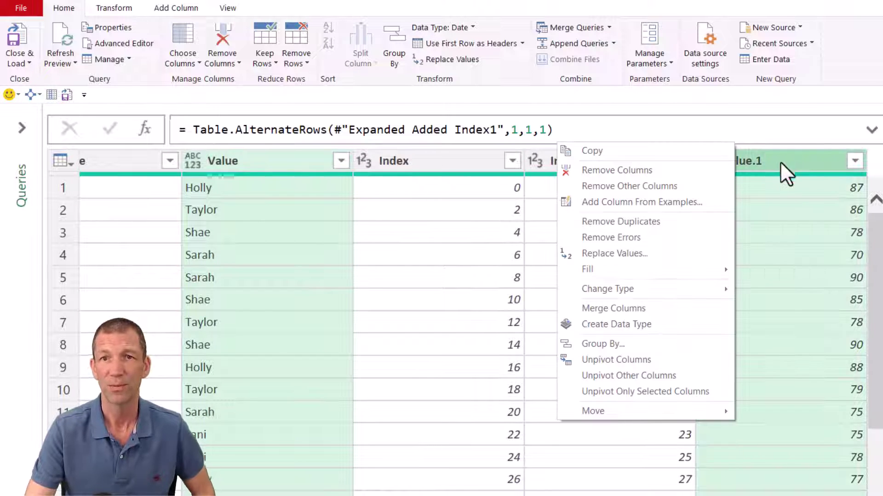
pyautogui.click(630, 185)
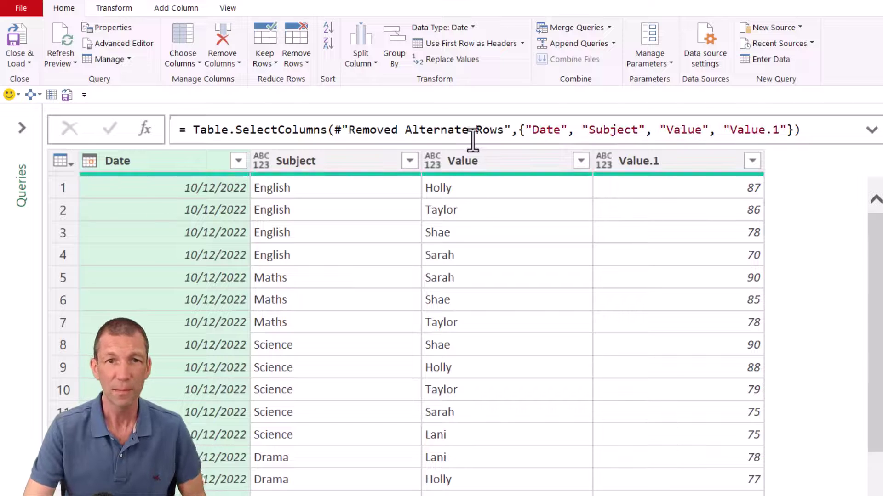
# Rename the Value column as Name and the Value.1 column as Result.
pyautogui.doubleClick(490, 166)
pyautogui.write('Name')
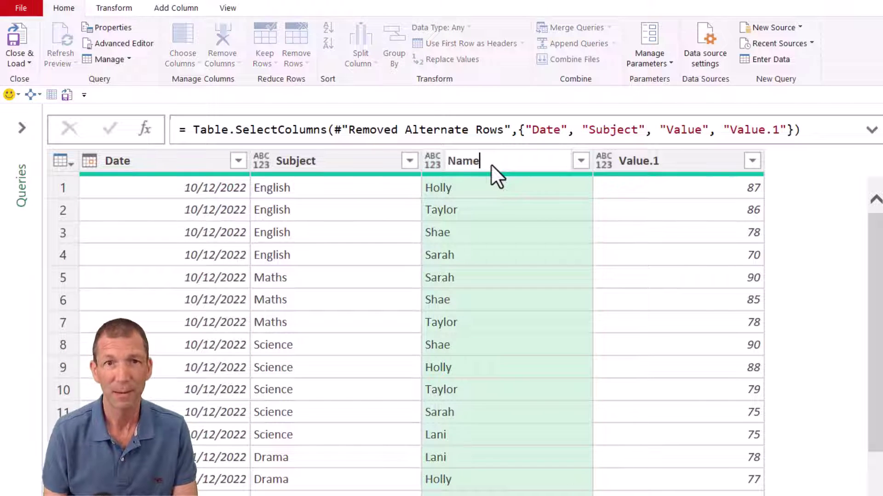
pyautogui.press('Return')
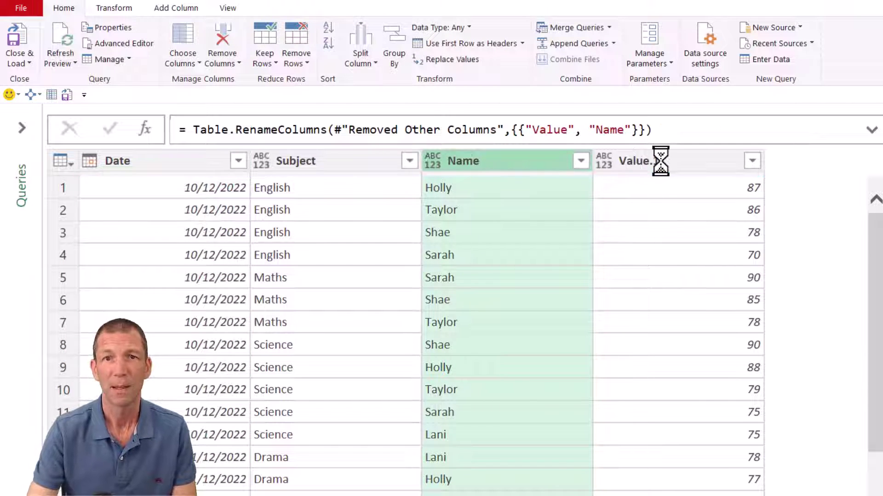
pyautogui.click(654, 160)
pyautogui.doubleClick(653, 159)
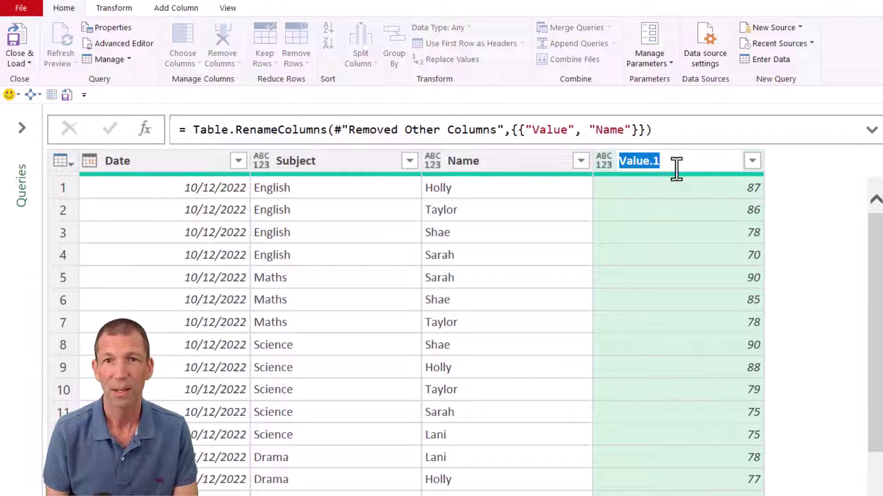
pyautogui.write('REs')
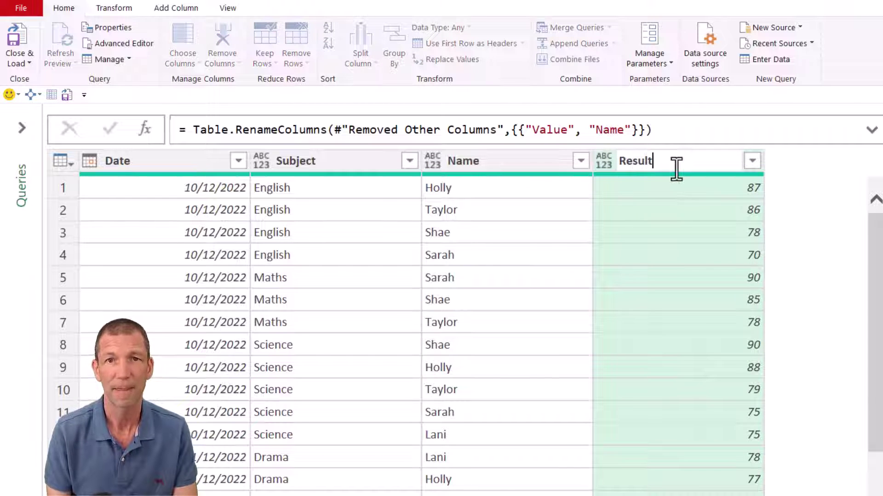
pyautogui.write('ult')
pyautogui.press('Return')
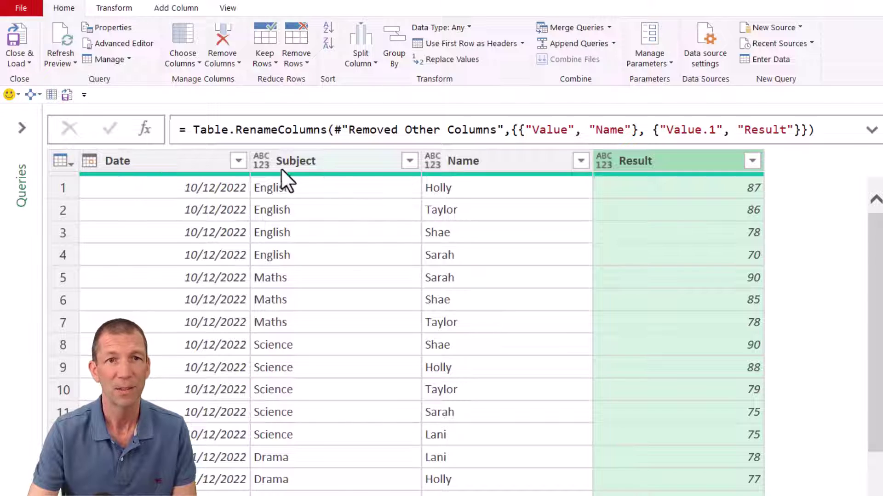
# Set the data type of the Subject and Name columns to Text and of the Result column to Whole Number.
pyautogui.click(338, 159)
pyautogui.keyDown('ctrl'); pyautogui.click(509, 159); pyautogui.keyUp('ctrl')
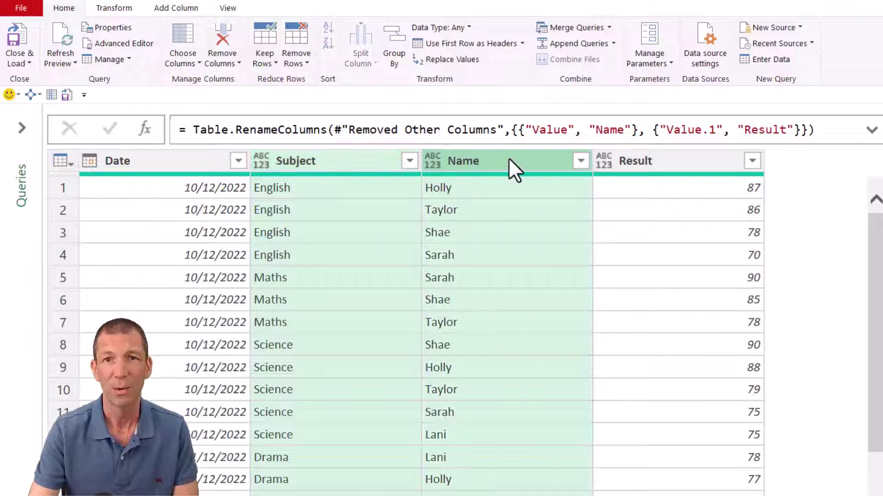
pyautogui.click(432, 161)
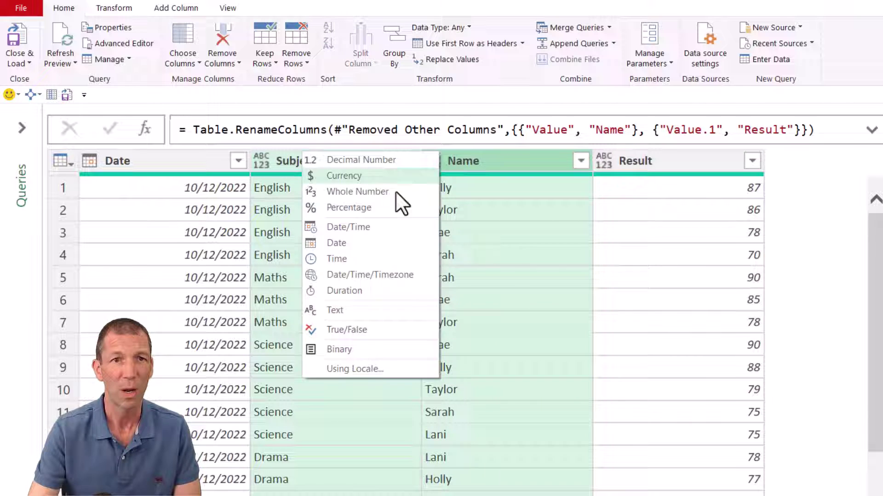
pyautogui.click(343, 311)
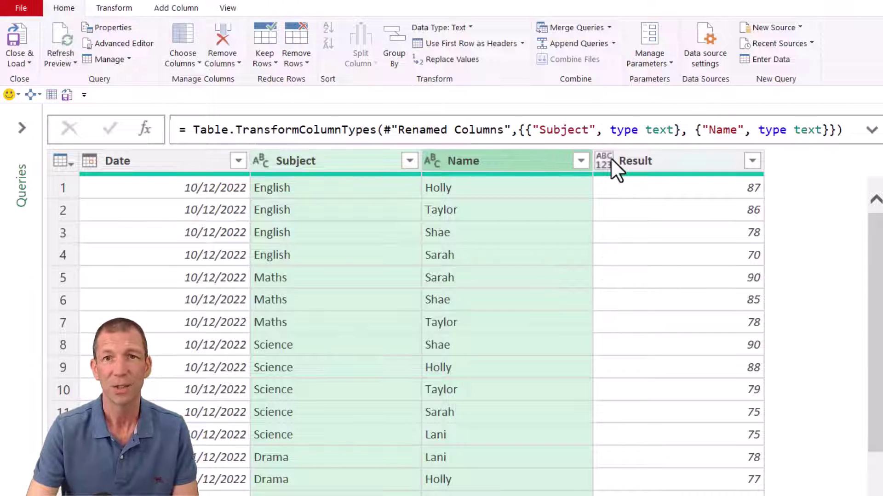
pyautogui.click(608, 160)
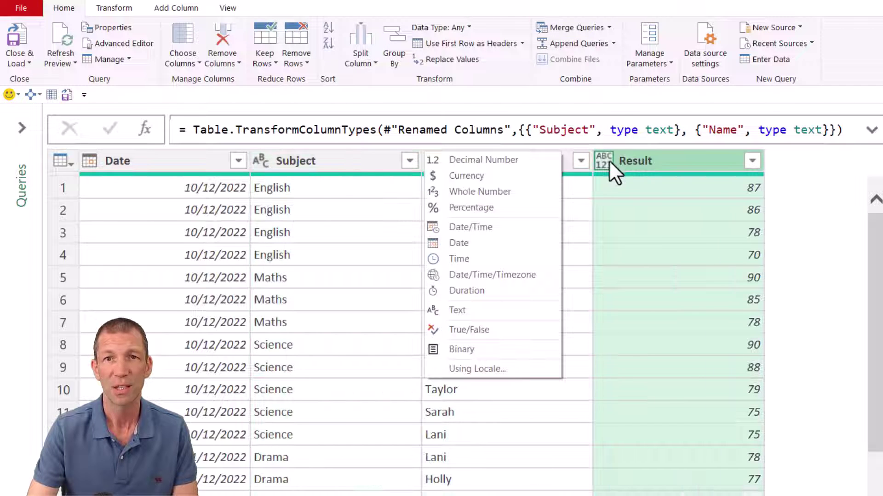
pyautogui.click(489, 192)
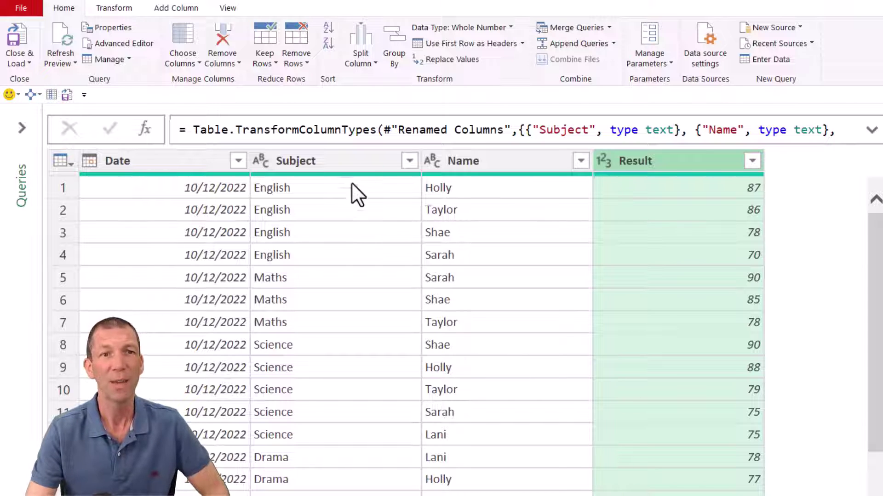
pyautogui.scroll(-3, 421, 237)
pyautogui.scroll(3, 178, 243)
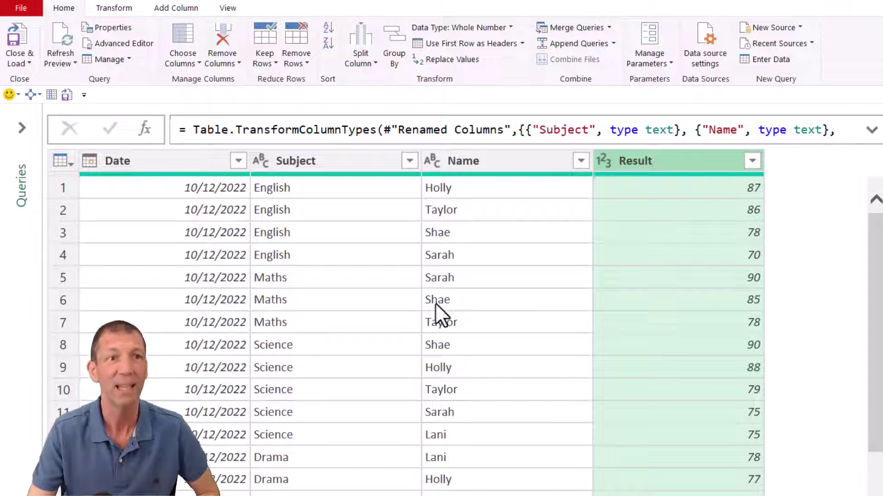
# Create a new query that references the Results query and name it AverageHigh.
pyautogui.click(30, 131)
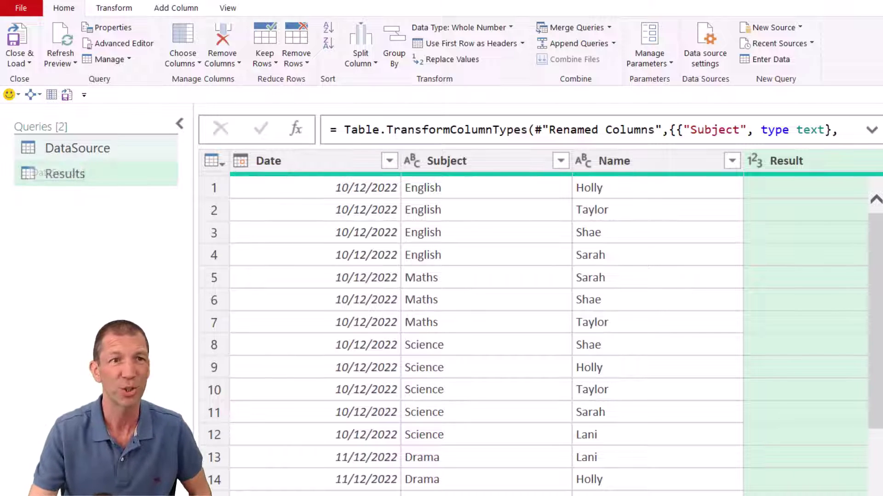
pyautogui.rightClick(97, 174)
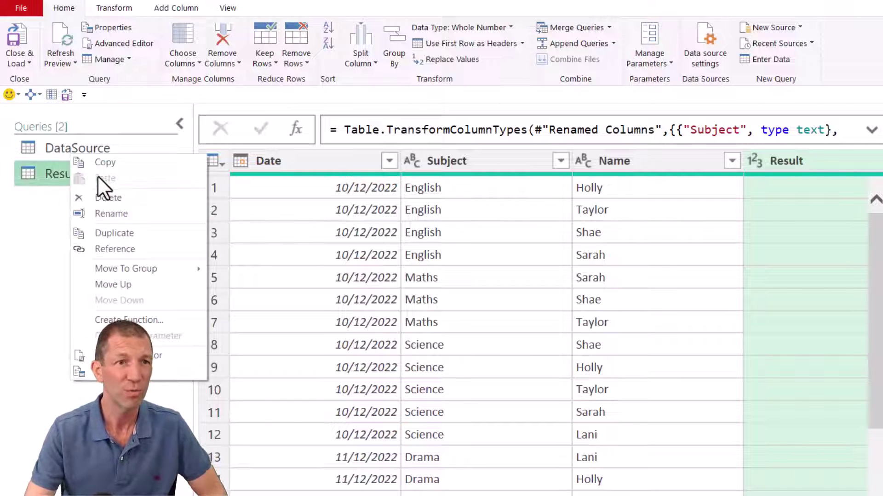
pyautogui.click(121, 253)
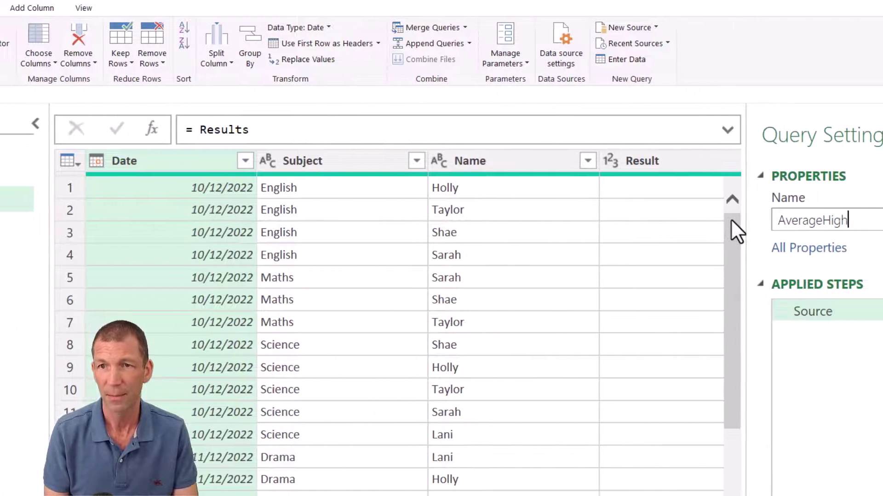
pyautogui.click(340, 412)
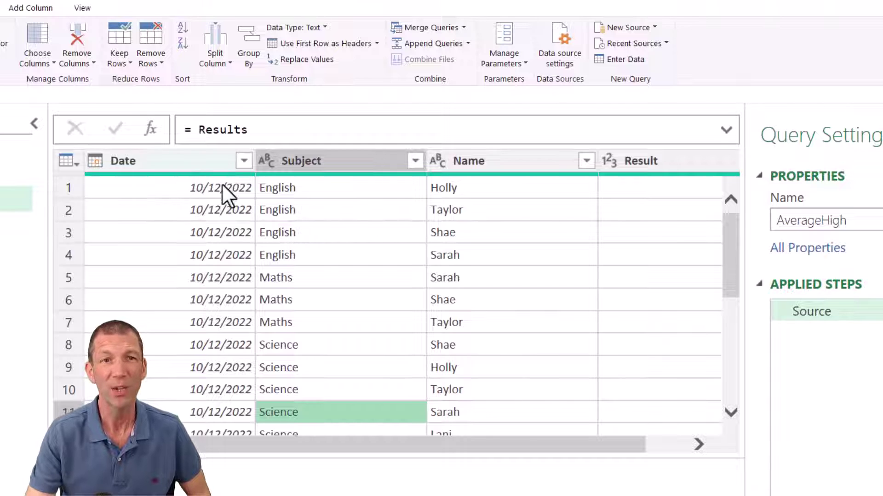
# Group the rows by Date and Name, with a new column named Average that averages the Result column.
pyautogui.click(206, 165)
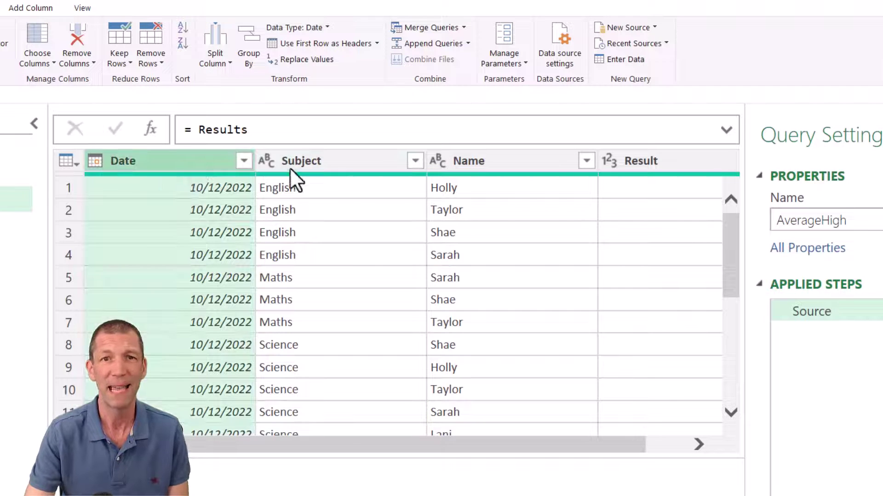
pyautogui.keyDown('ctrl'); pyautogui.click(497, 162); pyautogui.keyUp('ctrl')
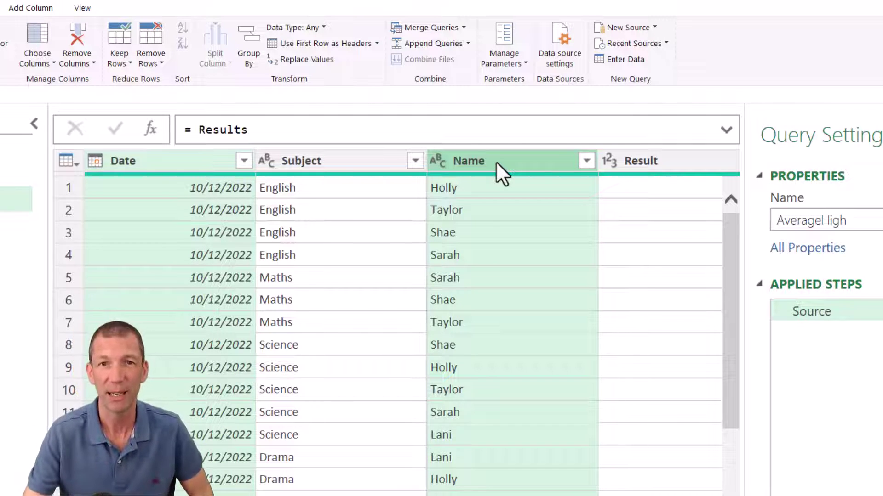
pyautogui.rightClick(496, 161)
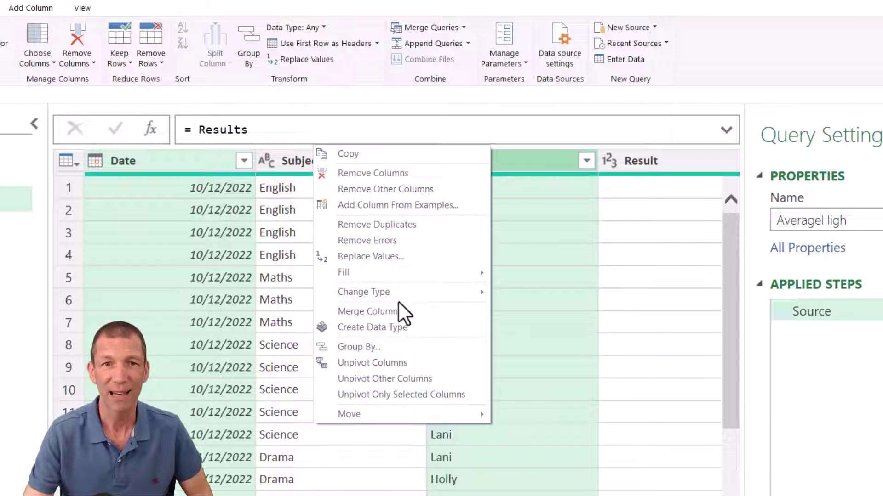
pyautogui.click(396, 342)
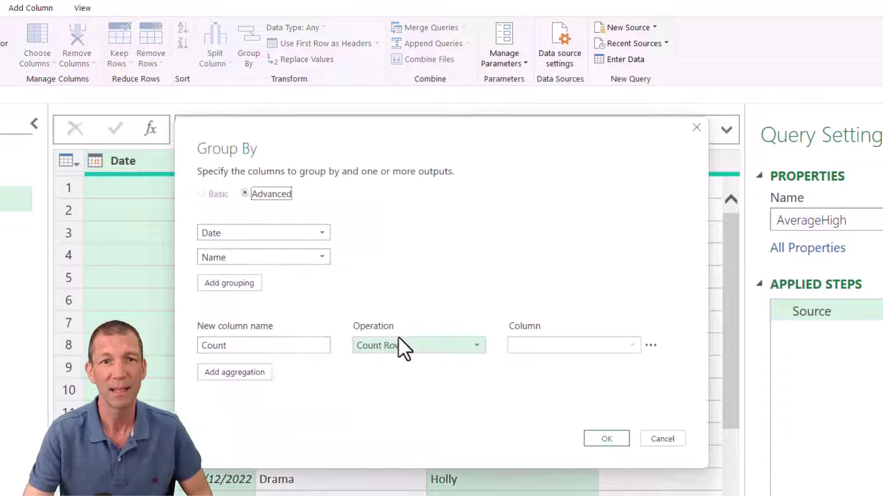
pyautogui.doubleClick(285, 344)
pyautogui.write('Average')
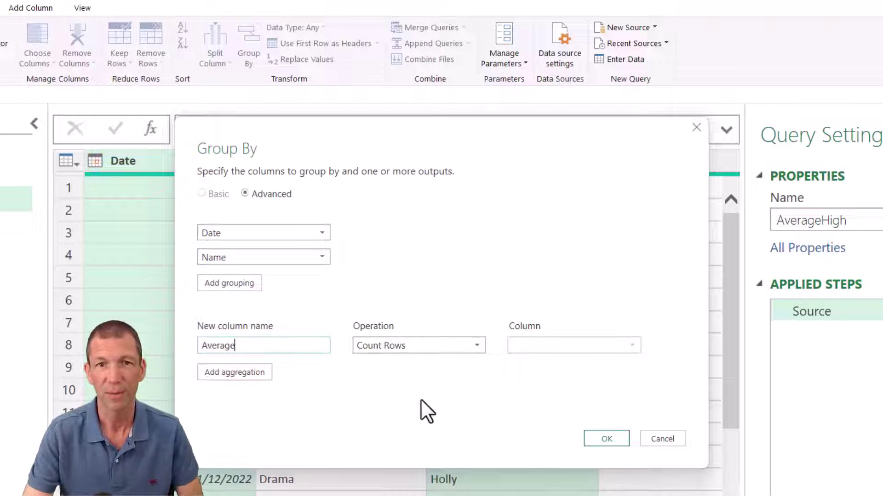
pyautogui.click(476, 347)
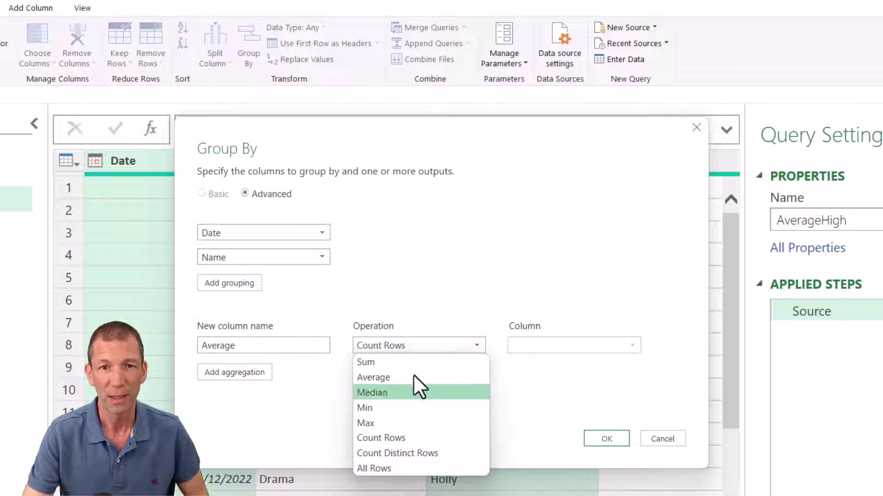
pyautogui.click(412, 377)
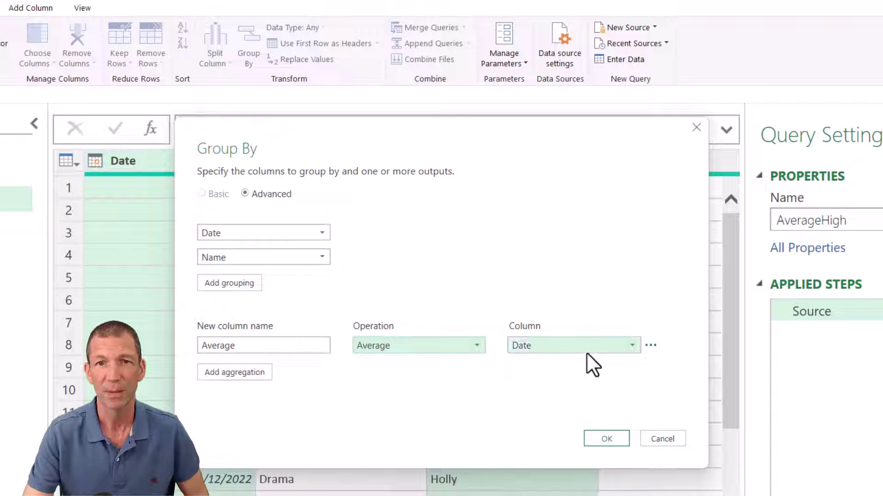
pyautogui.click(553, 348)
pyautogui.click(538, 405)
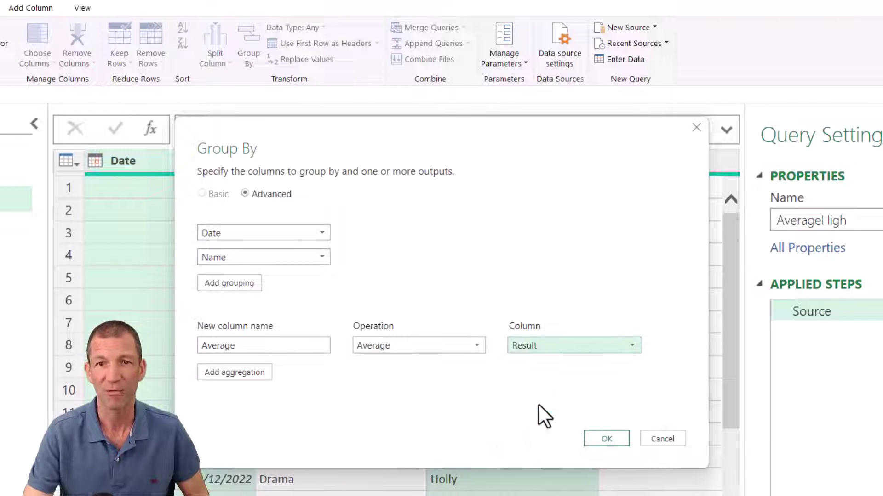
pyautogui.click(607, 438)
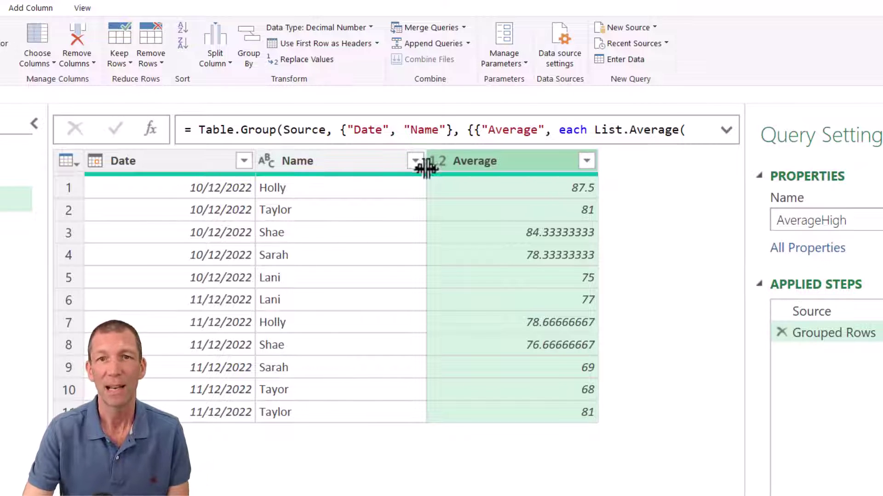
# Set up a second grouping by Date with a new column named ALL that uses the All Rows operation.
pyautogui.click(164, 162)
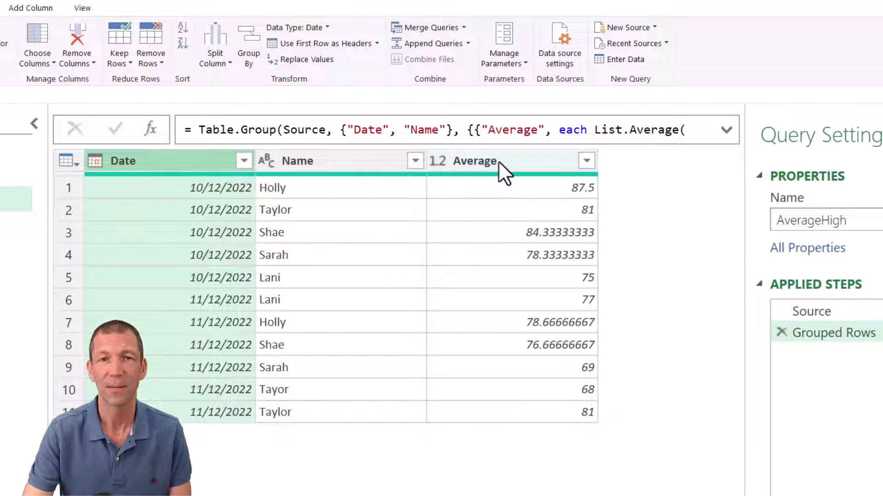
pyautogui.keyDown('ctrl'); pyautogui.click(514, 158); pyautogui.keyUp('ctrl')
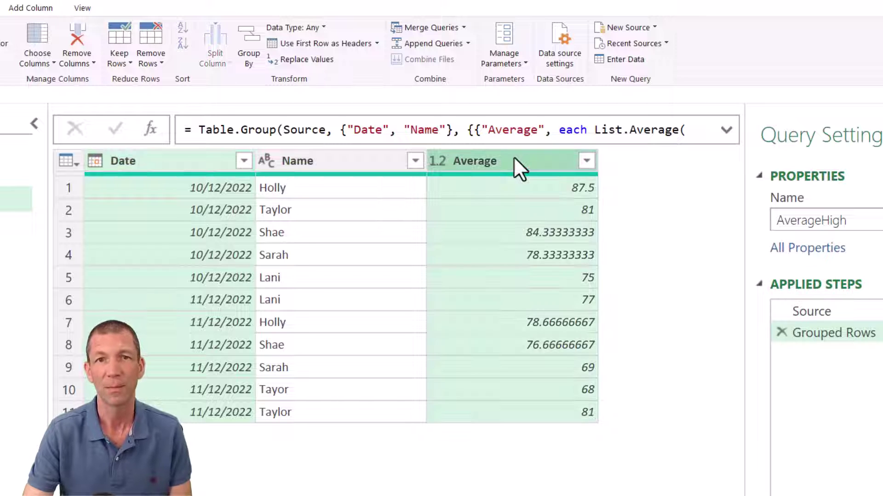
pyautogui.click(136, 168)
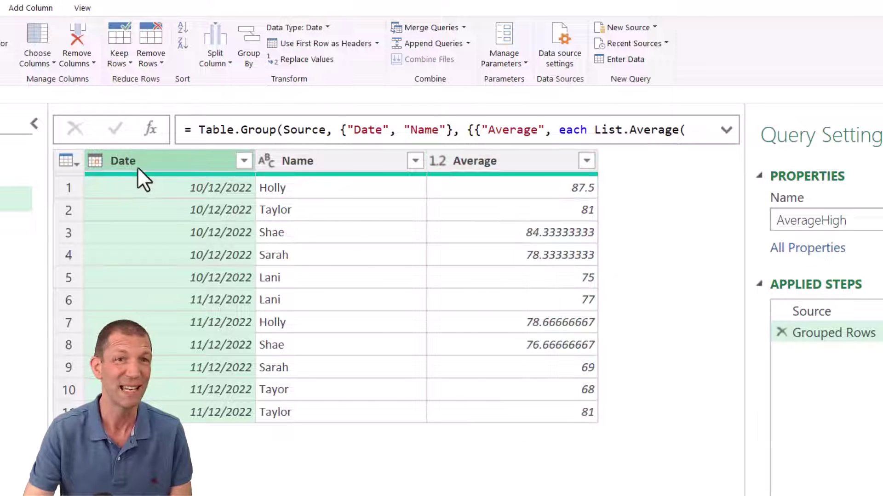
pyautogui.rightClick(213, 158)
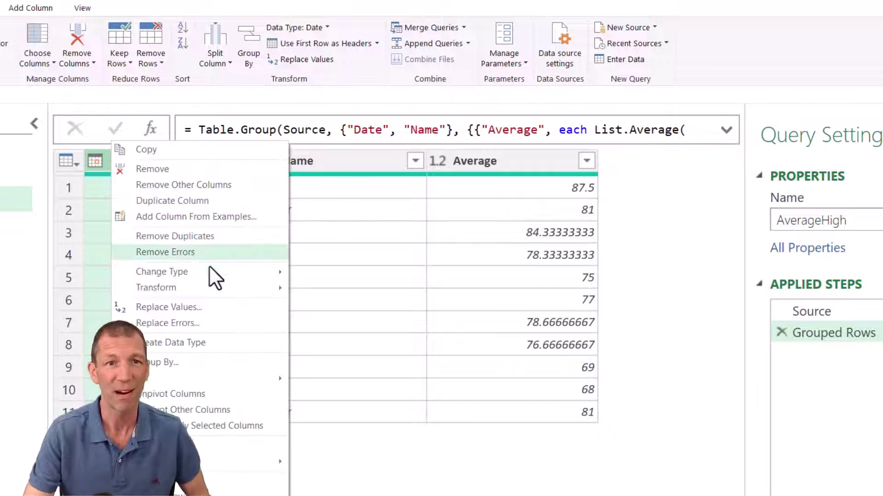
pyautogui.click(182, 363)
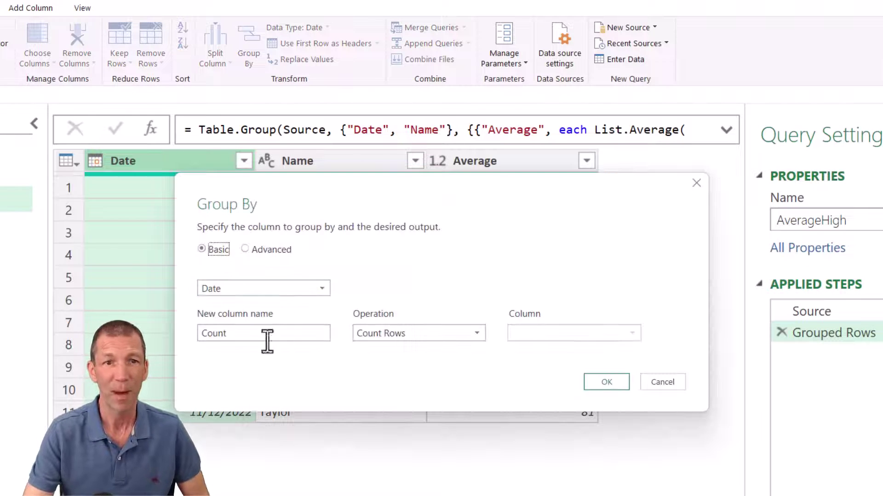
pyautogui.moveTo(276, 334); pyautogui.dragTo(192, 330)
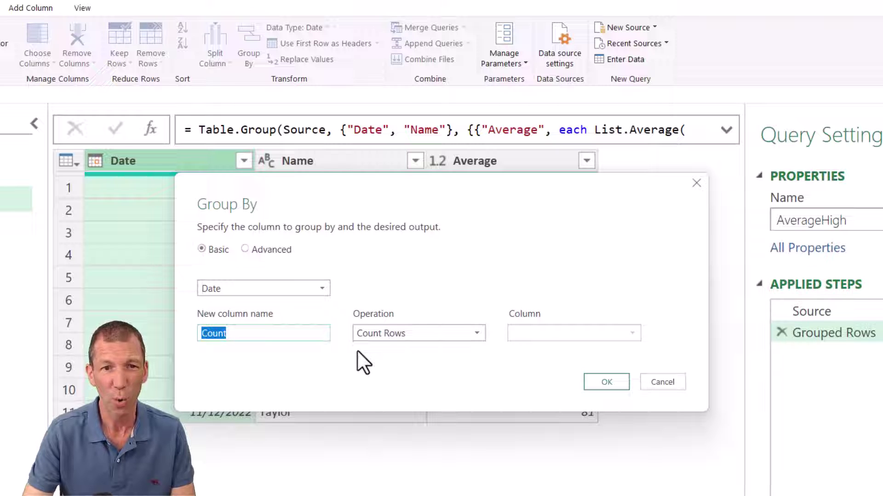
pyautogui.write('ALL')
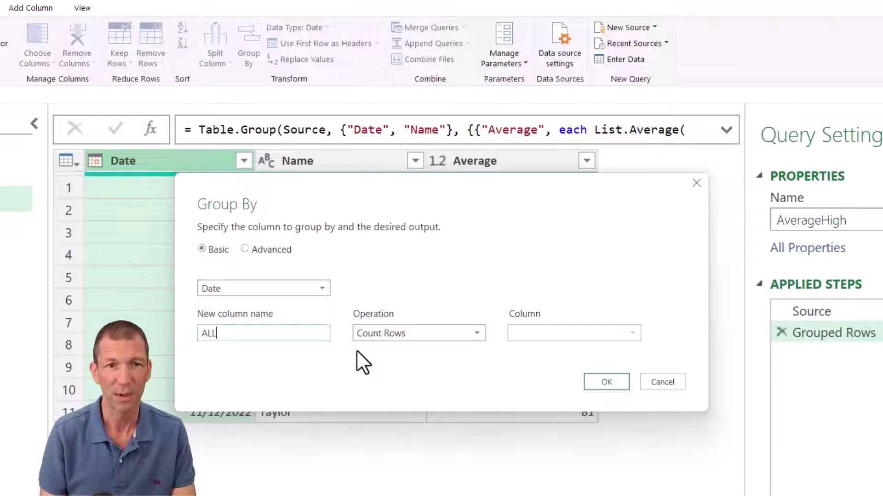
pyautogui.click(377, 332)
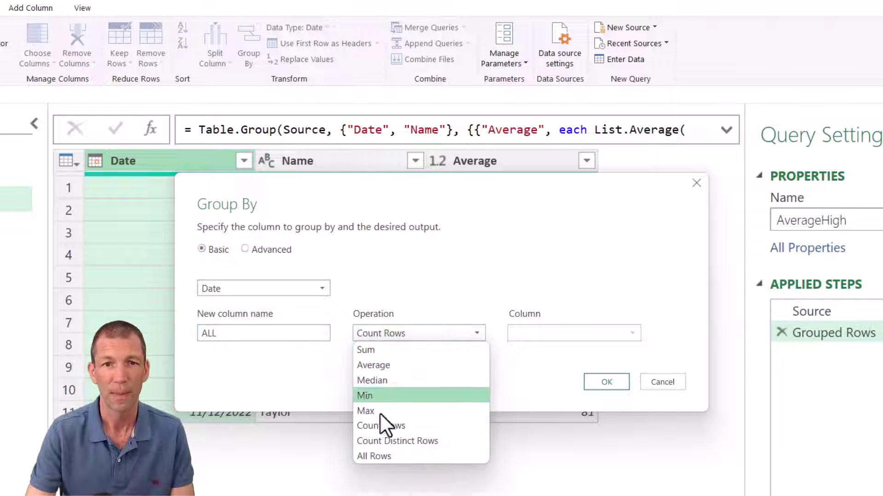
pyautogui.click(384, 456)
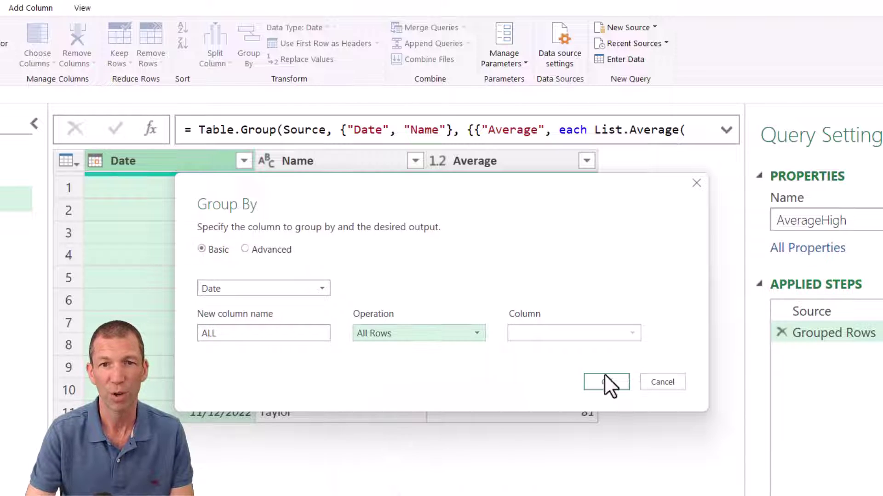
# Add a second aggregation named MAX that takes the Max of the Average column, and apply the grouping by Date.
pyautogui.click(258, 248)
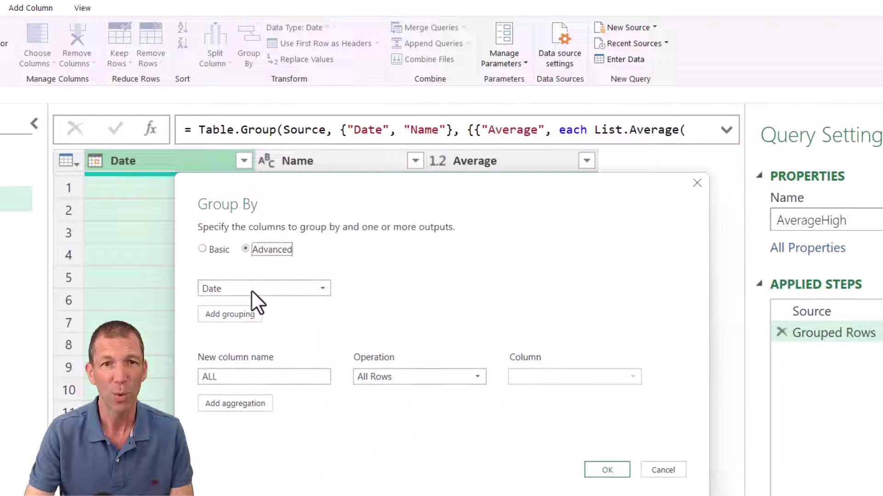
pyautogui.click(223, 404)
pyautogui.click(254, 404)
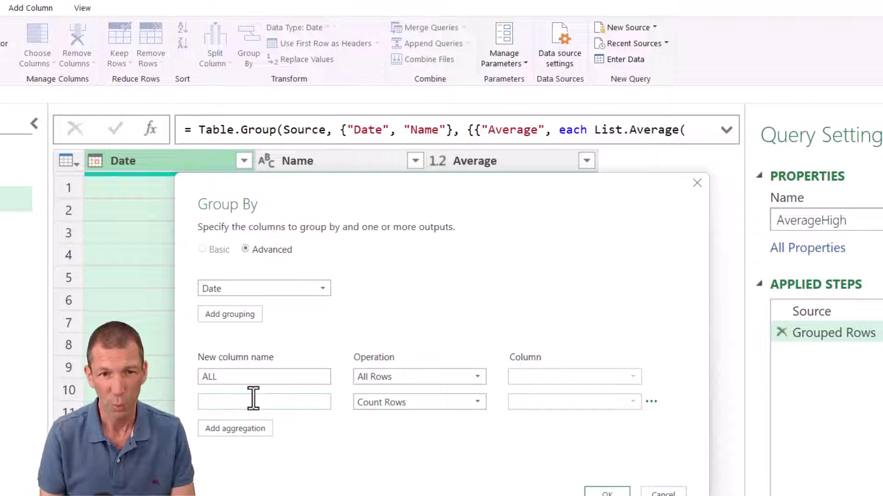
pyautogui.write('MAX')
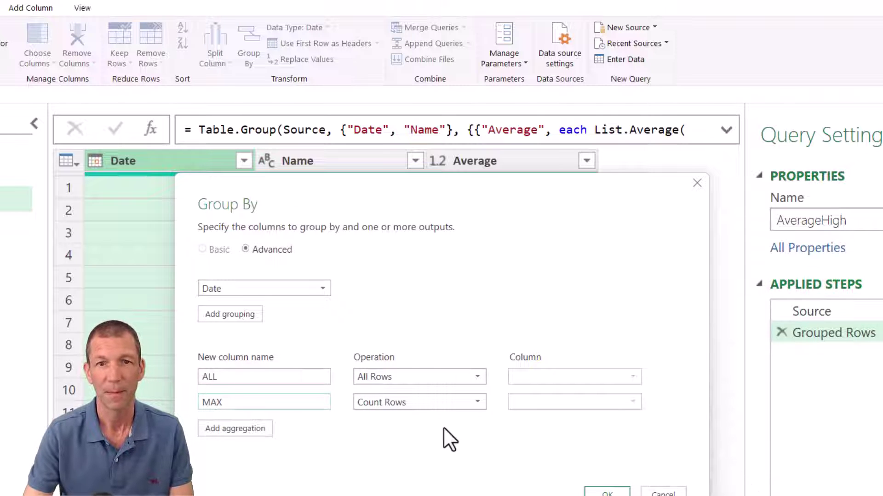
pyautogui.click(436, 402)
pyautogui.click(405, 480)
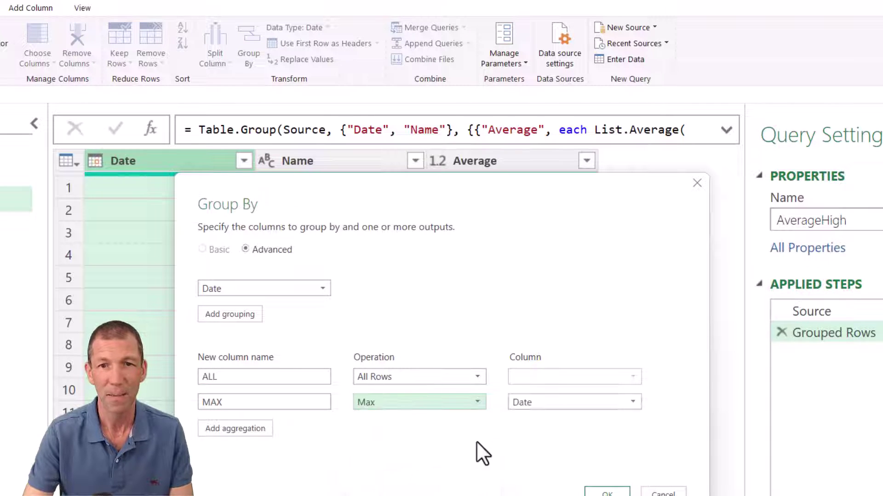
pyautogui.click(543, 402)
pyautogui.click(533, 450)
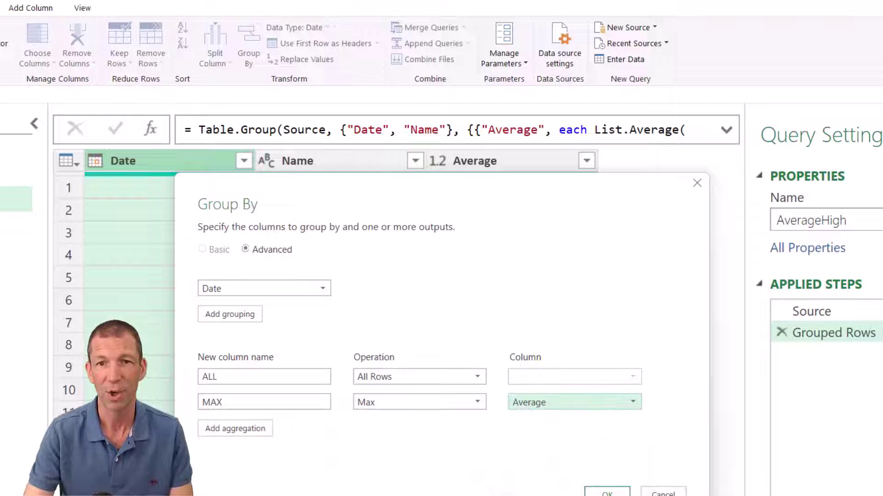
pyautogui.click(608, 493)
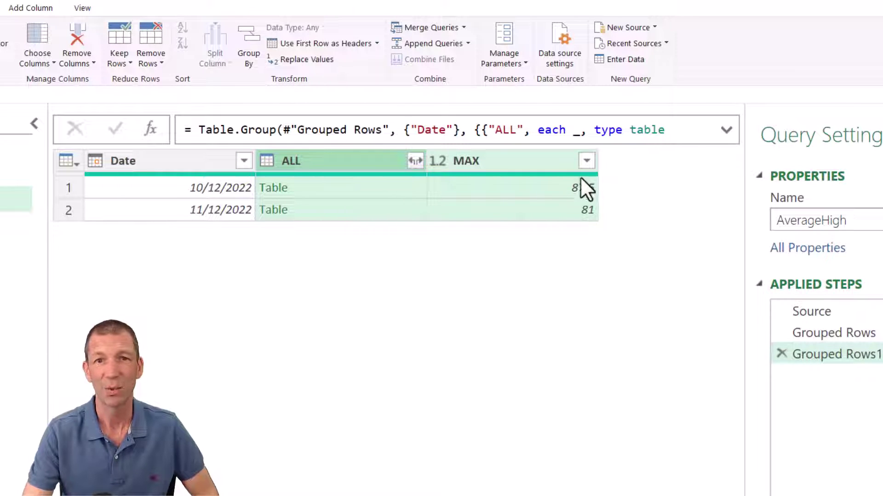
# Expand the ALL column to its Name and Average fields, leaving out Date.
pyautogui.click(414, 161)
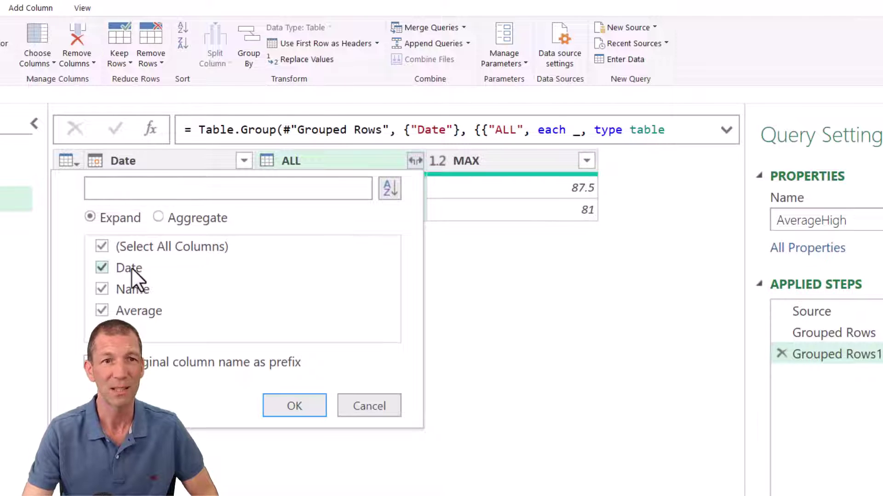
pyautogui.click(115, 267)
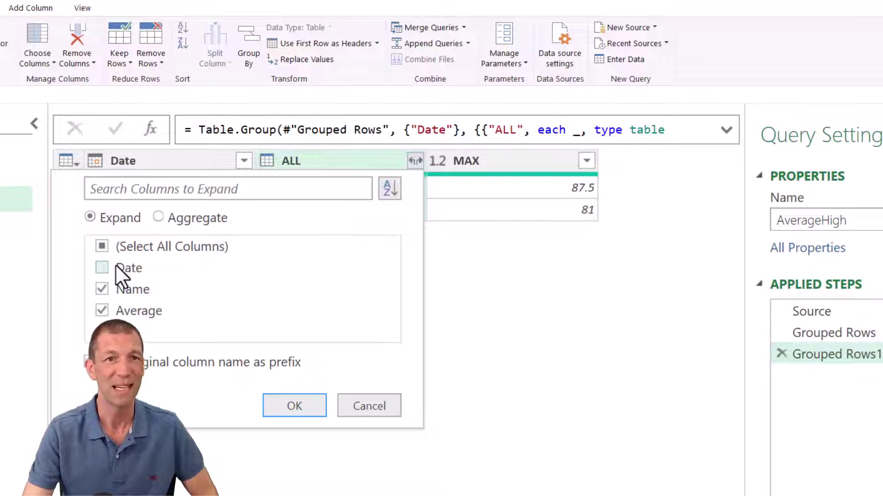
pyautogui.click(291, 404)
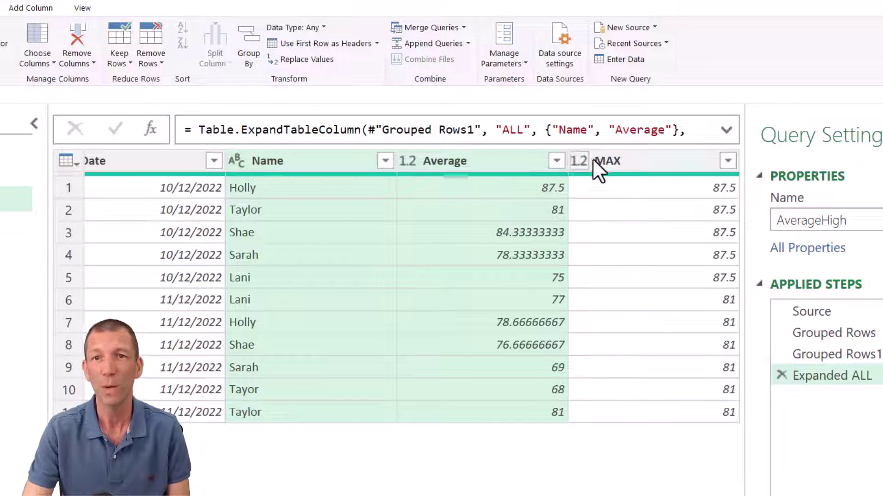
# Add a column that subtracts the MAX column from the Average column.
pyautogui.click(497, 159)
pyautogui.keyDown('ctrl'); pyautogui.click(627, 161); pyautogui.keyUp('ctrl')
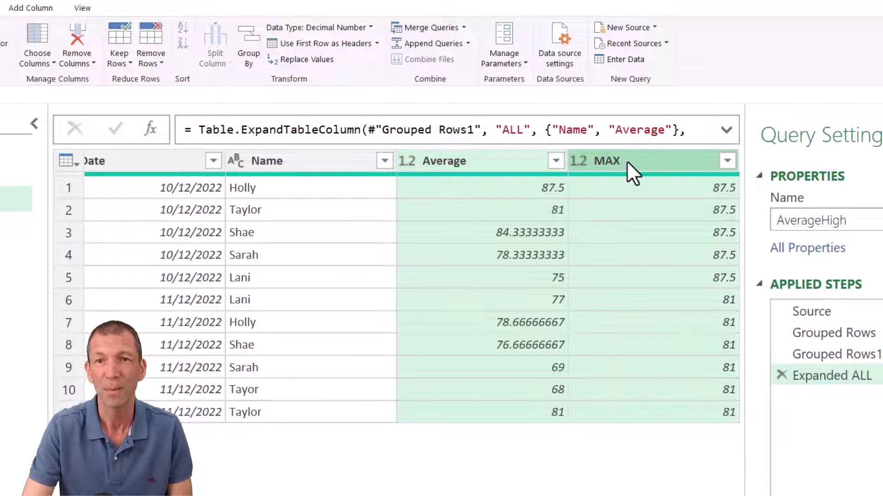
pyautogui.click(28, 8)
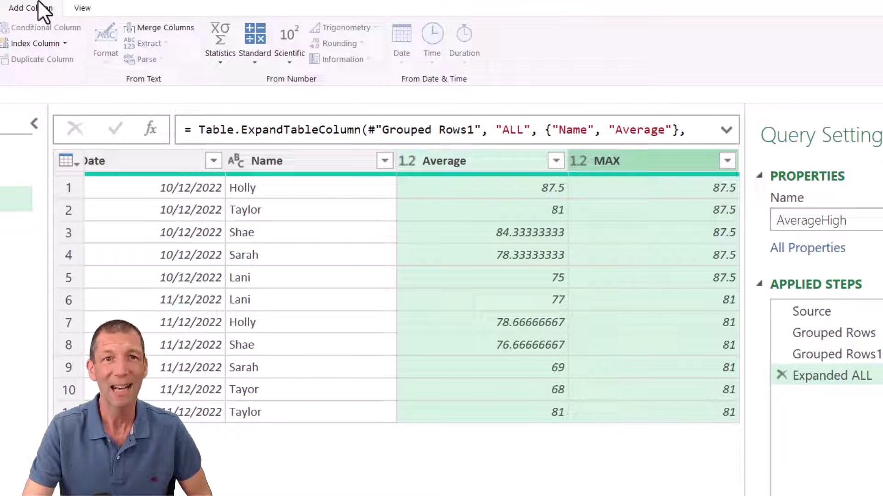
pyautogui.click(258, 62)
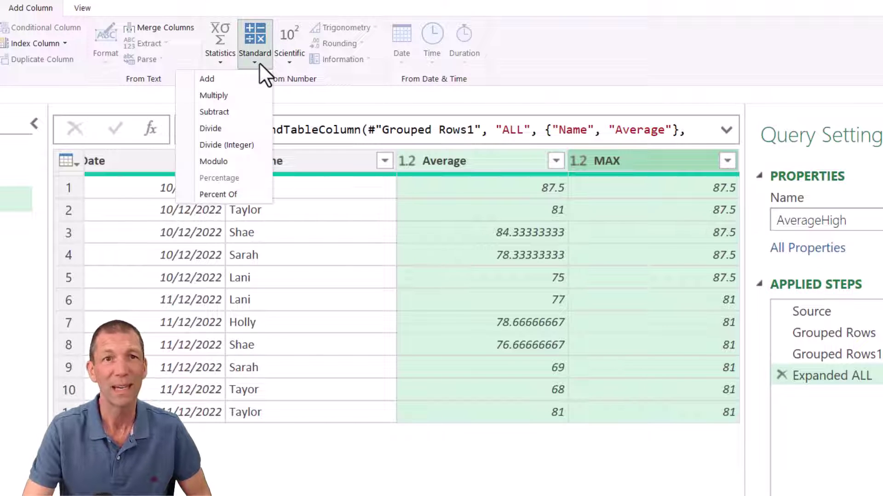
pyautogui.click(224, 112)
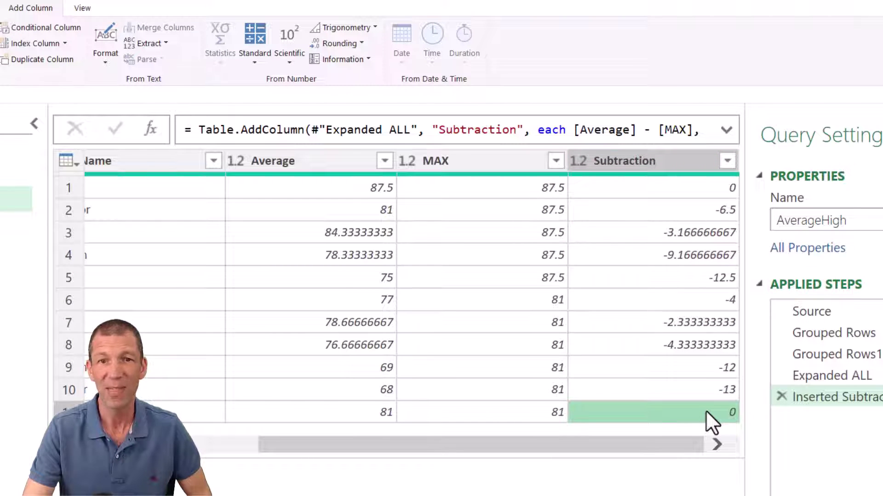
# Filter the Subtraction column to keep only the rows with the value 0.
pyautogui.click(715, 186)
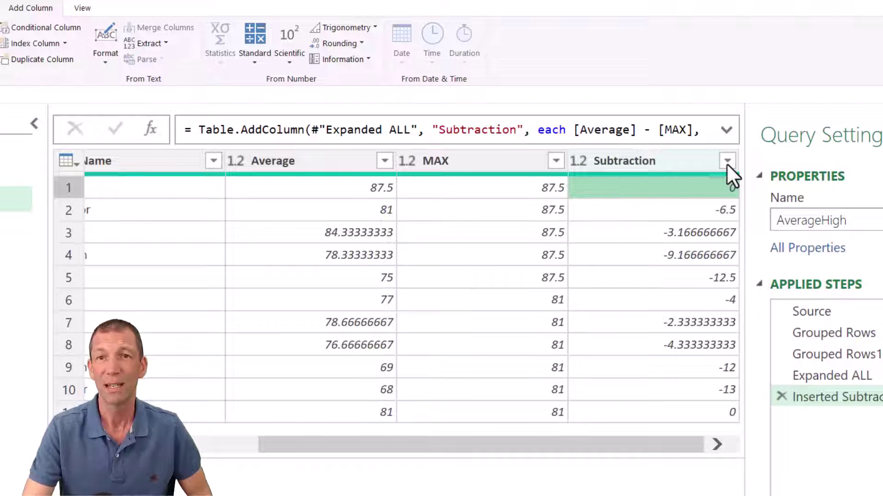
pyautogui.click(726, 161)
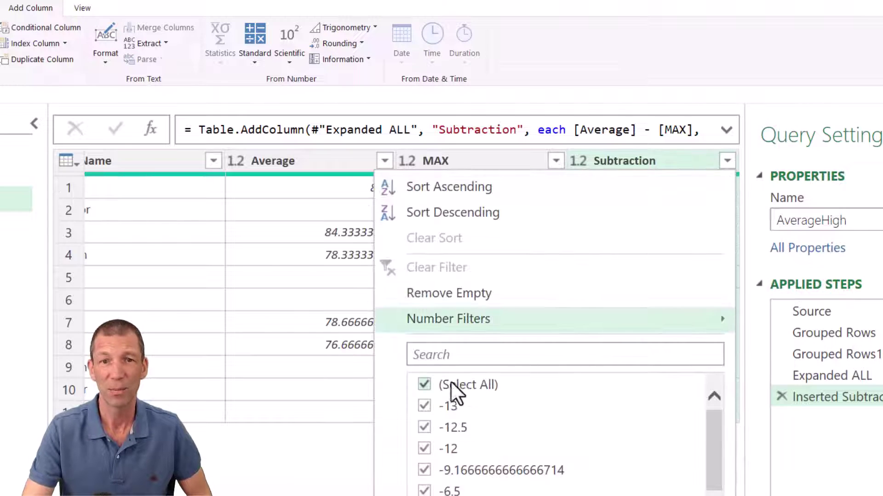
pyautogui.click(452, 386)
pyautogui.scroll(-1, 460, 487)
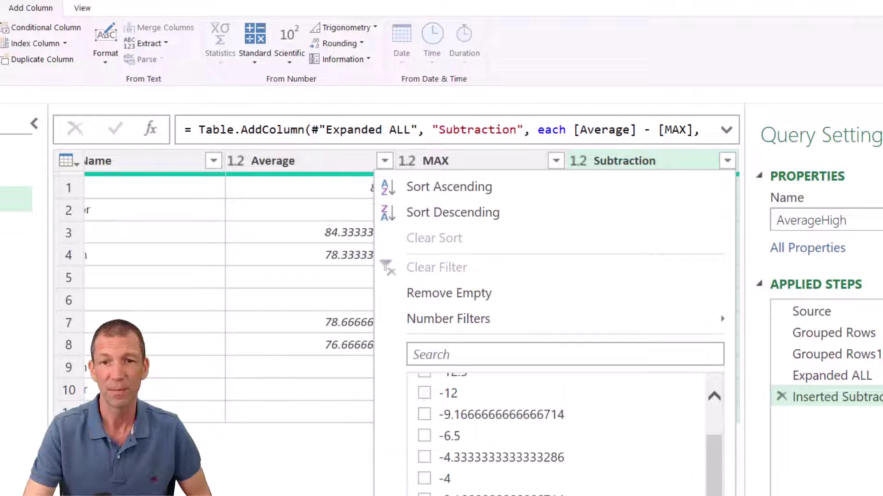
pyautogui.press('Return')
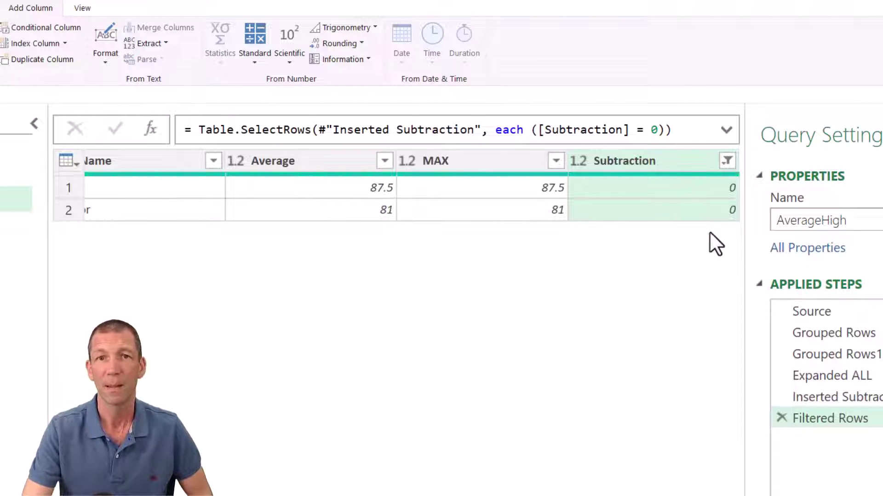
# Remove all columns except Date, Name and Average from the filtered query.
pyautogui.hscroll(-5, 395, 193)
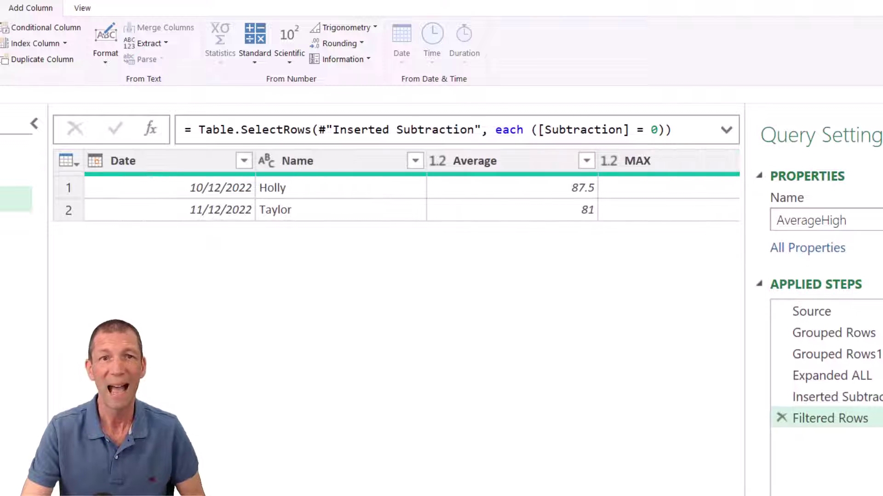
pyautogui.click(189, 168)
pyautogui.keyDown('shift'); pyautogui.click(506, 160); pyautogui.keyUp('shift')
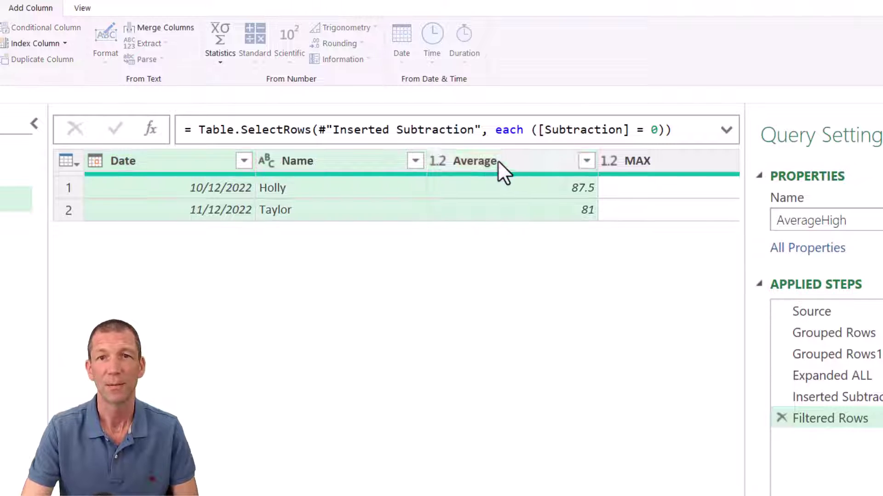
pyautogui.rightClick(497, 160)
pyautogui.click(449, 189)
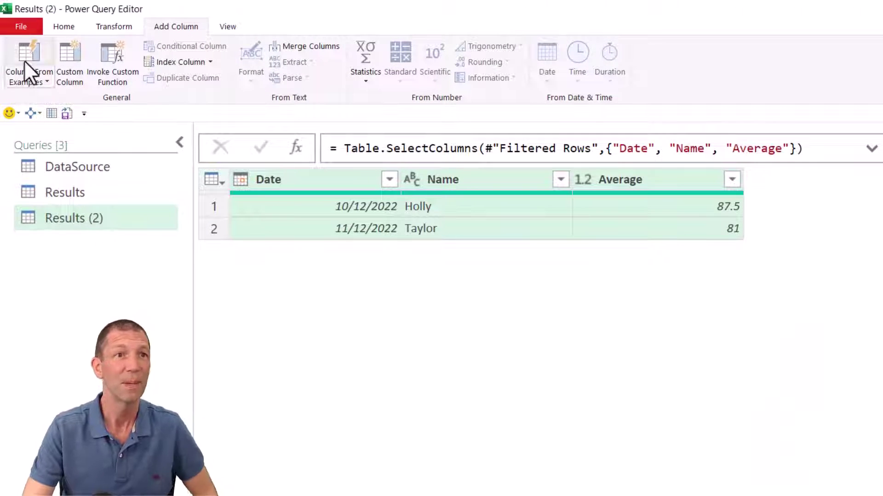
# Close the query editor and load the queries to the workbook as Only Create Connection.
pyautogui.click(65, 26)
pyautogui.click(20, 79)
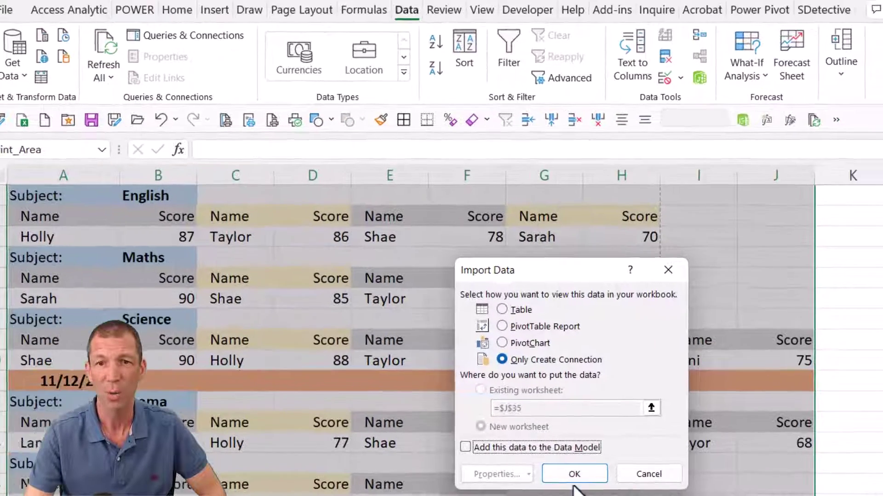
pyautogui.click(575, 478)
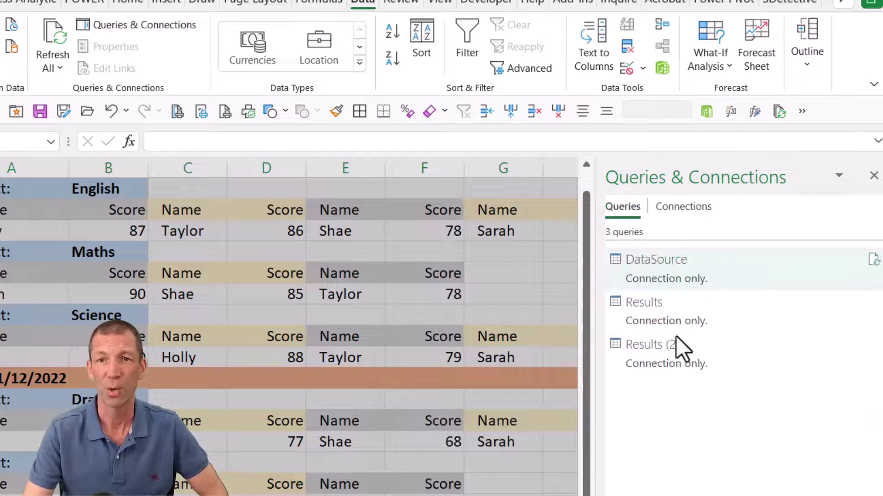
# Rename the Results (2) query as Average MAX.
pyautogui.click(688, 356)
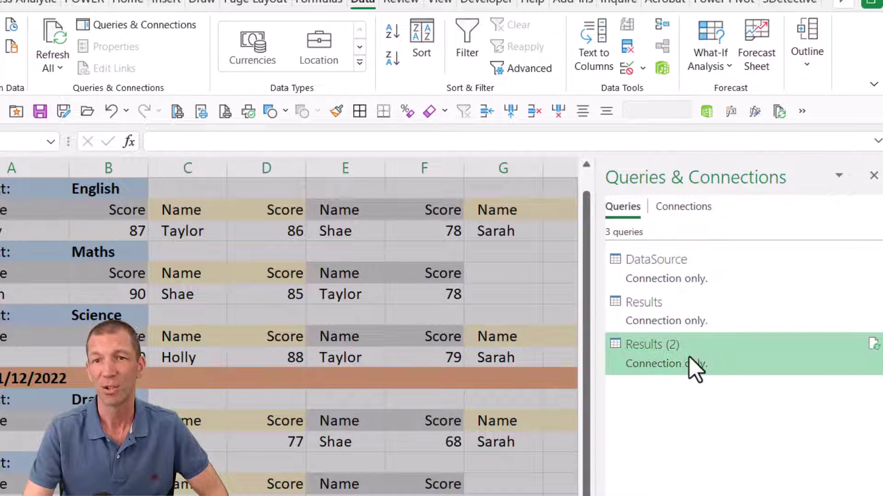
pyautogui.rightClick(730, 359)
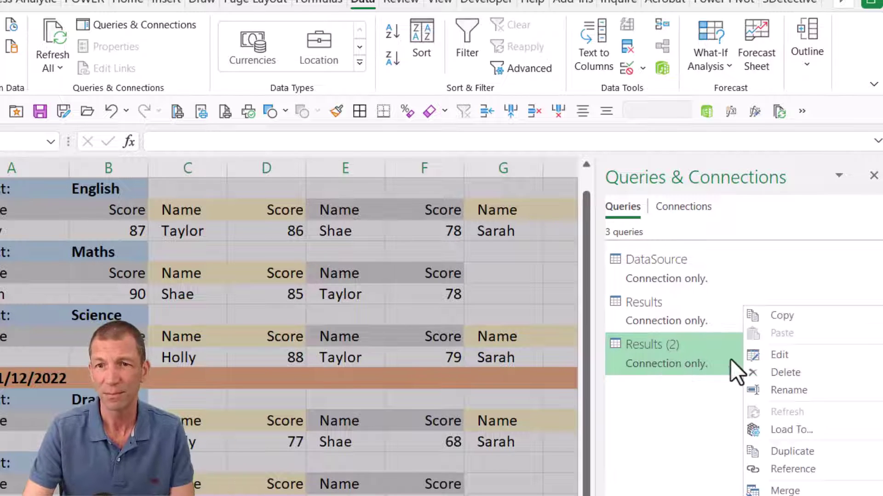
pyautogui.click(809, 388)
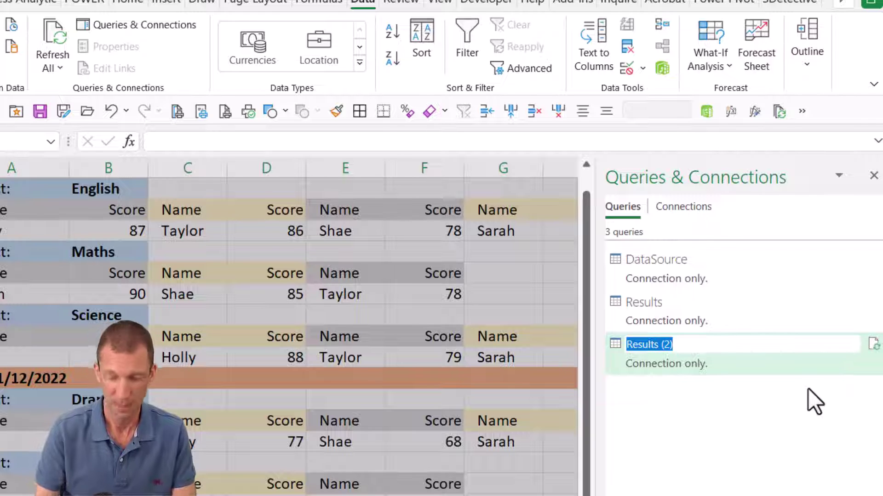
pyautogui.write('AV')
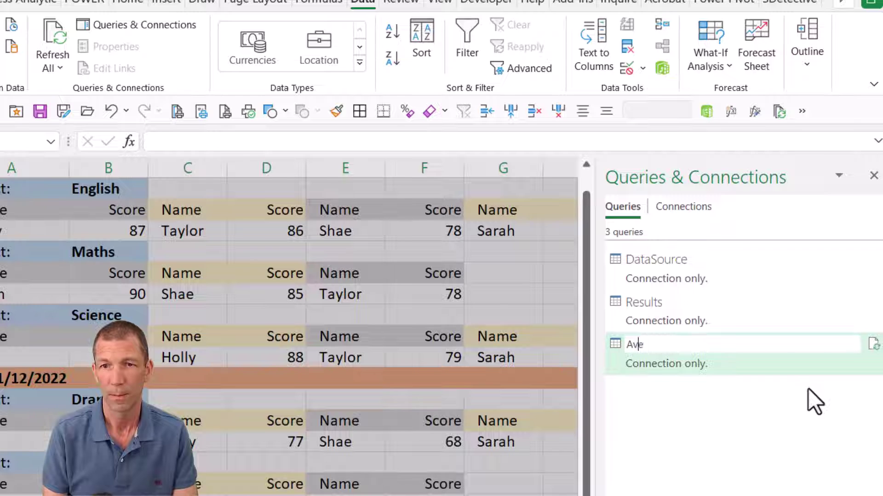
pyautogui.write('erage MAZ')
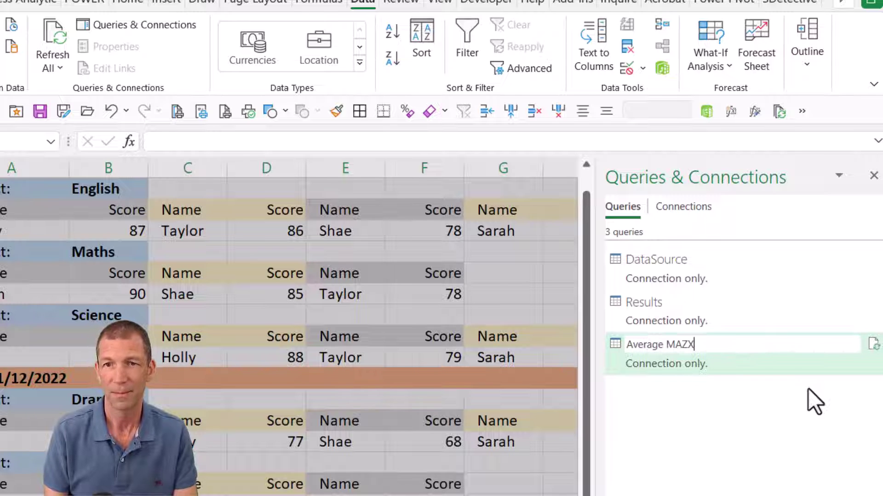
pyautogui.press('BackSpace')
pyautogui.write('X')
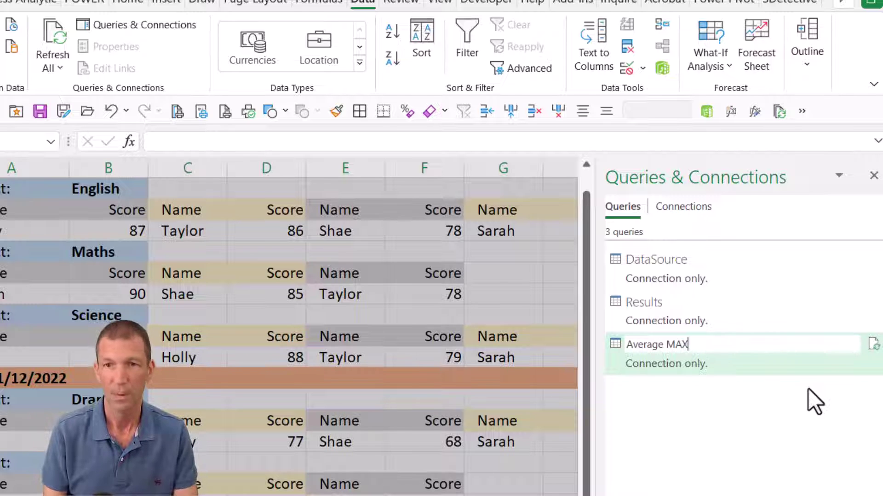
pyautogui.press('Return')
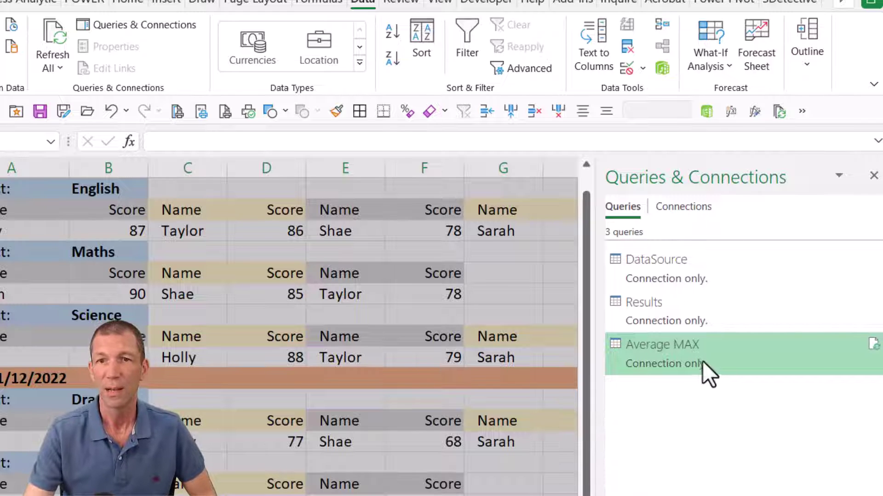
# Load the Results query as a table on a new worksheet.
pyautogui.click(701, 310)
pyautogui.rightClick(702, 310)
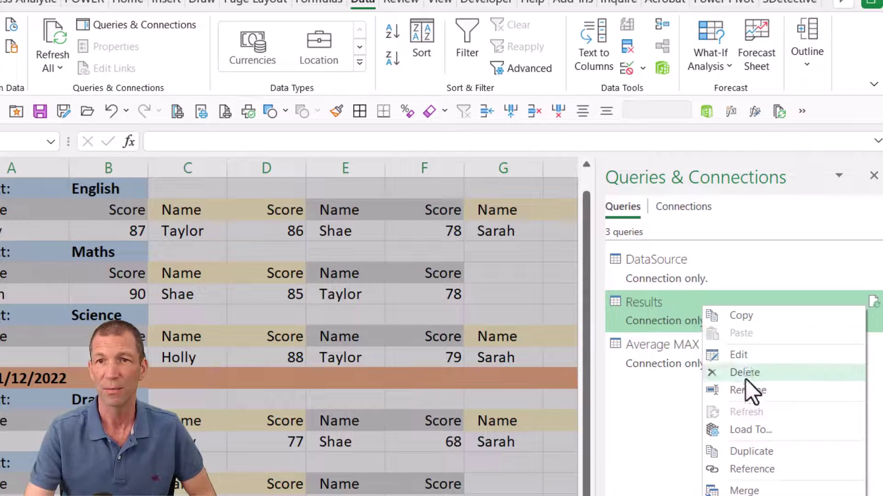
pyautogui.click(755, 430)
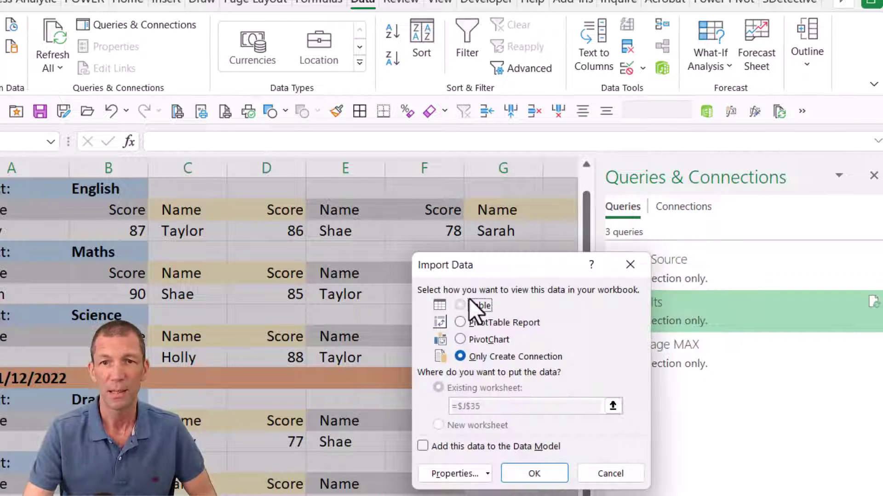
pyautogui.click(469, 300)
pyautogui.click(460, 428)
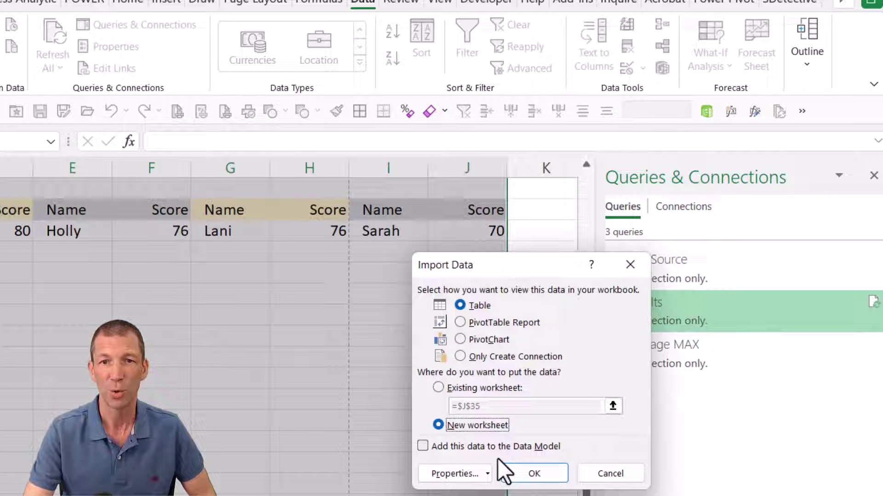
pyautogui.click(533, 475)
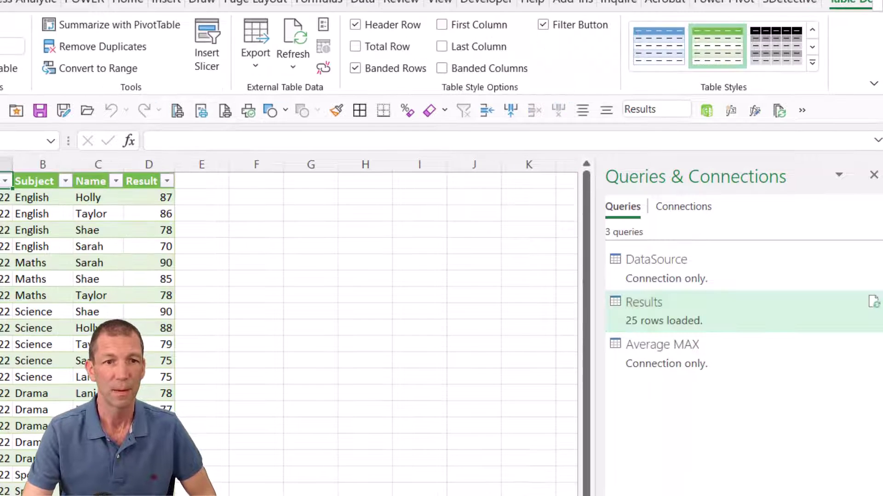
# Load the Average MAX query as a table on the existing worksheet, starting at cell G1 beside the Results table.
pyautogui.click(761, 371)
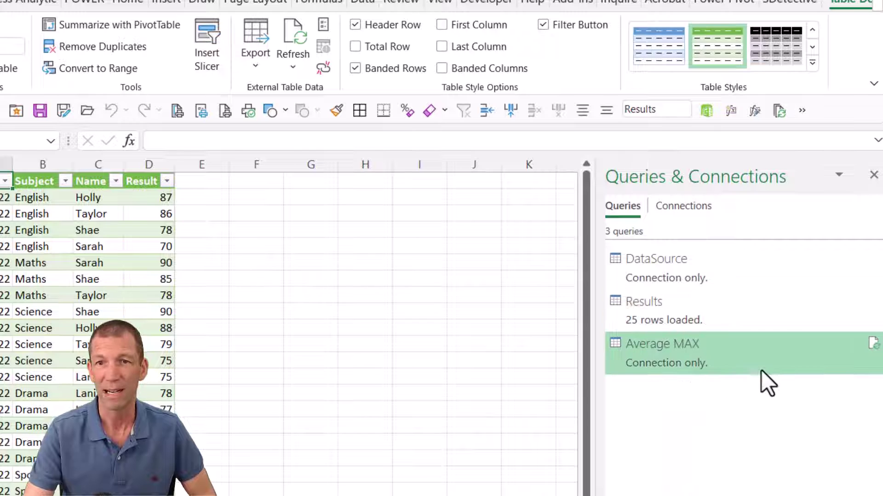
pyautogui.rightClick(749, 359)
pyautogui.click(791, 430)
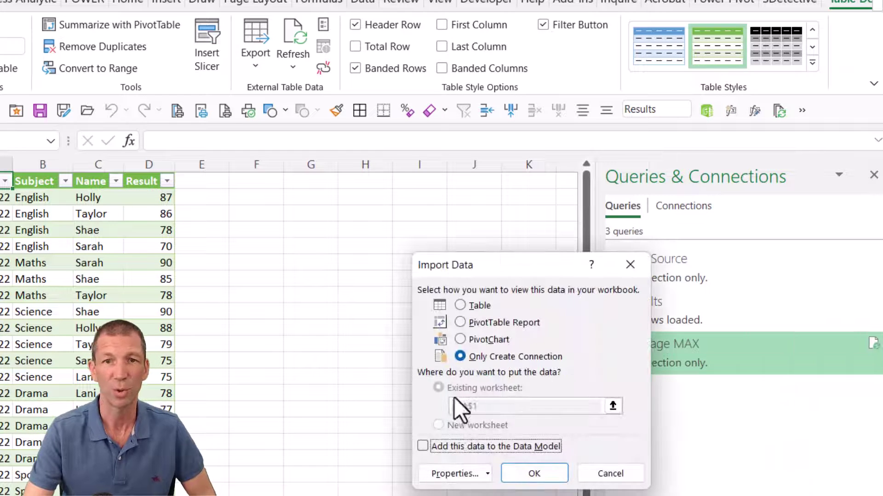
pyautogui.click(478, 305)
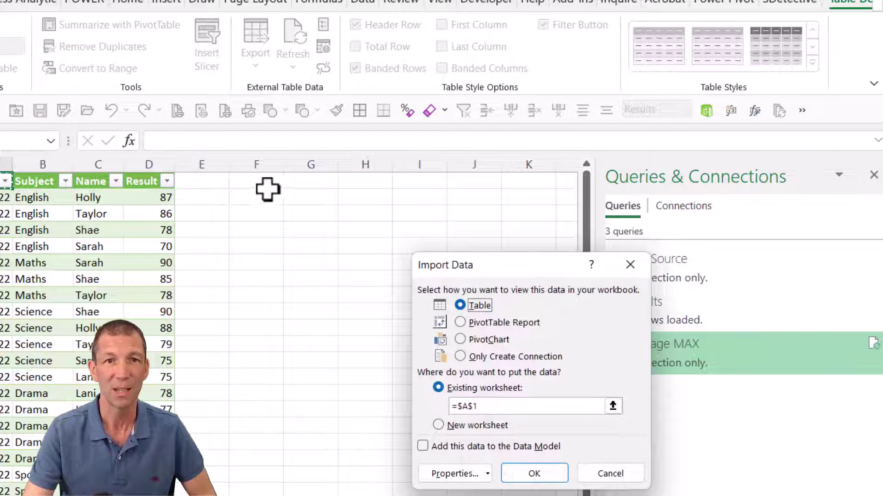
pyautogui.click(300, 180)
pyautogui.click(533, 472)
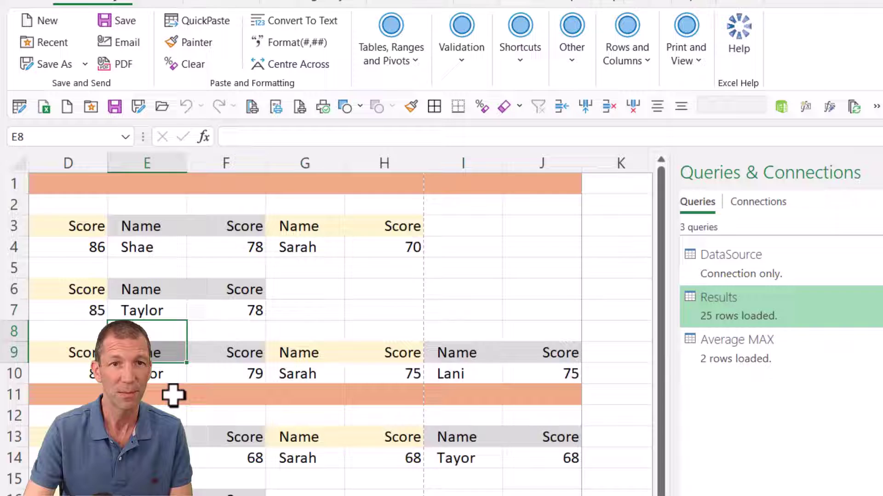
# Paste the copied 13/12/2022 Music score block at A21 on Sheet1, directly below the Indonesian scores.
pyautogui.scroll(-1, 174, 394)
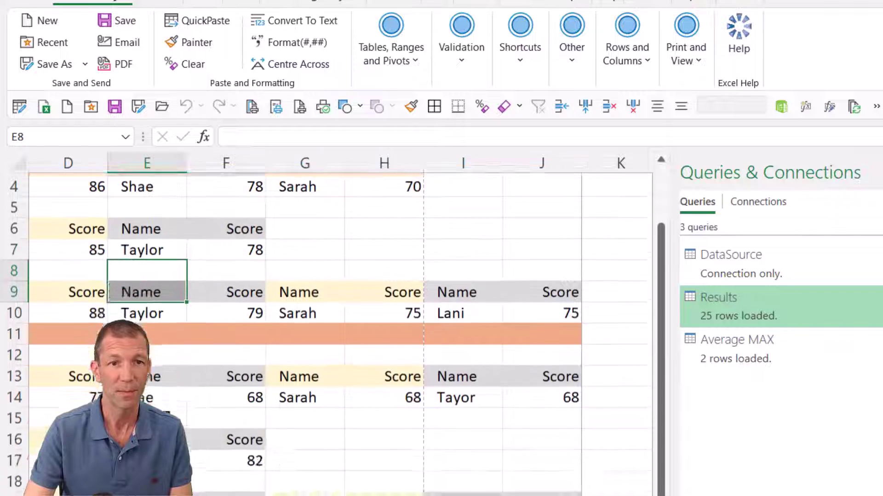
pyautogui.scroll(-2, 173, 394)
pyautogui.scroll(2, 173, 394)
pyautogui.click(147, 476)
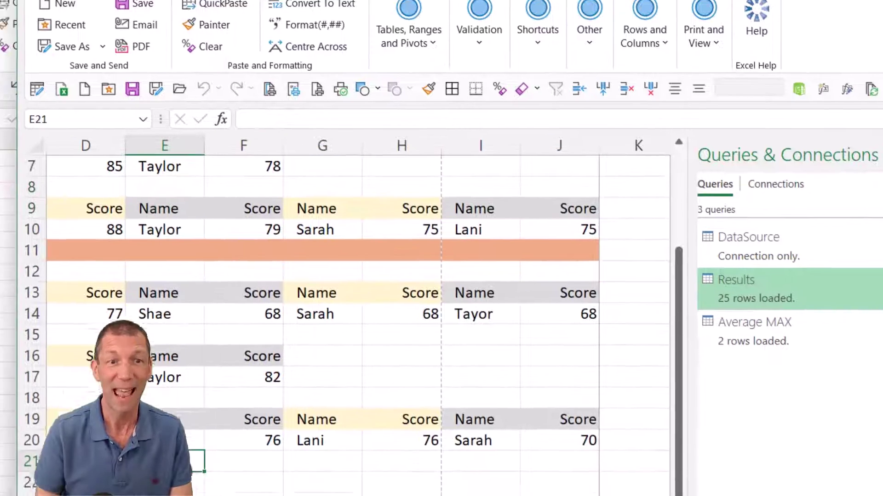
pyautogui.press('Left')
pyautogui.press('Left')
pyautogui.press('Left')
pyautogui.press('Left')
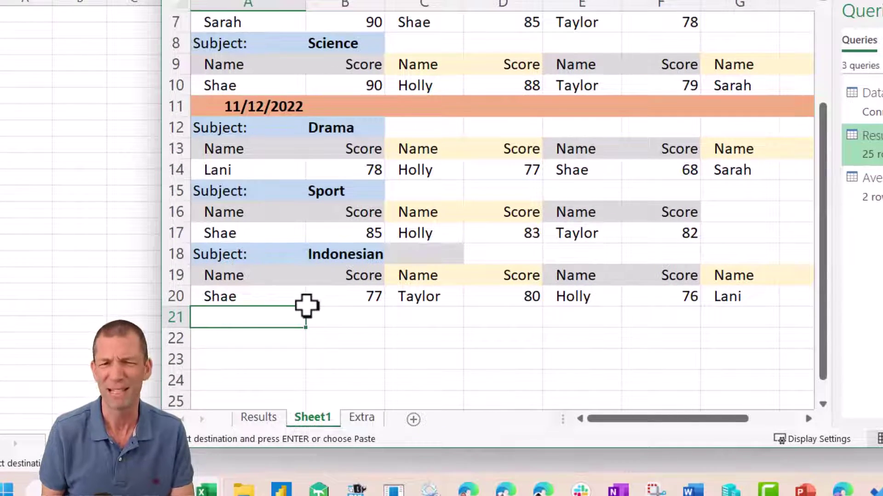
pyautogui.hotkey('ctrl', 'v')
pyautogui.click(448, 272)
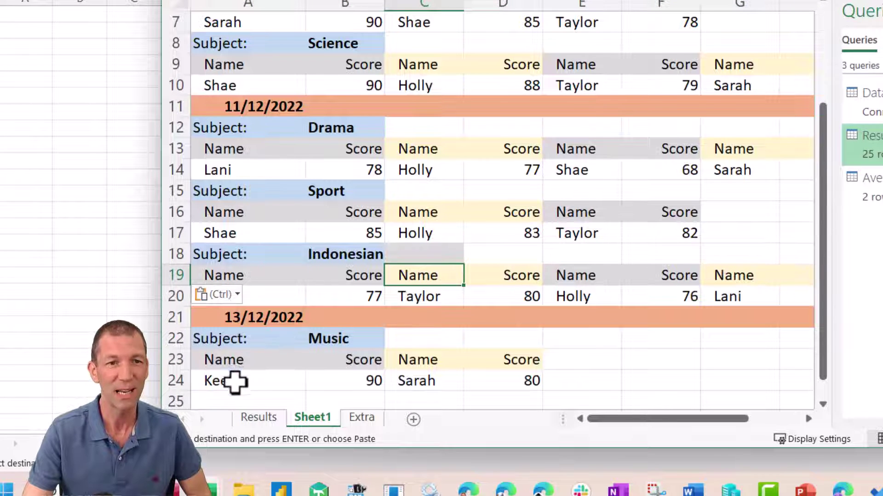
pyautogui.moveTo(233, 382); pyautogui.dragTo(511, 384)
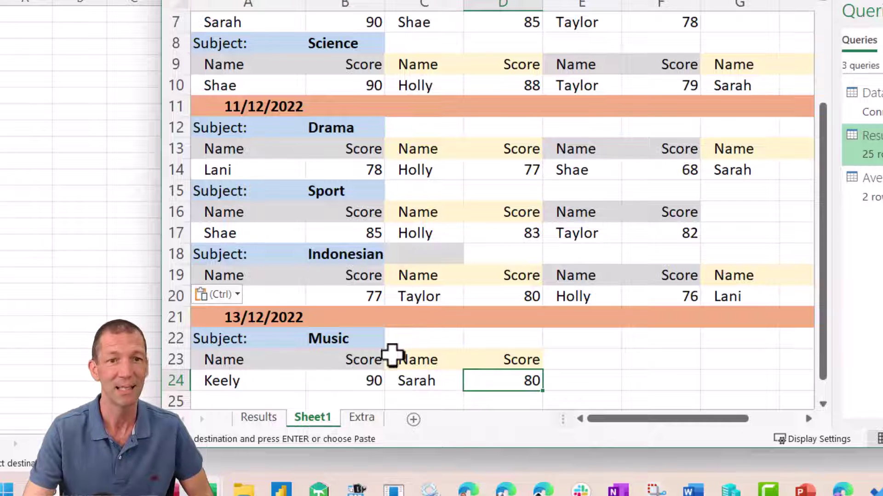
# Change the first Indonesian score, in cell B20, to 99.
pyautogui.click(316, 296)
pyautogui.scroll(-3, 263, 250)
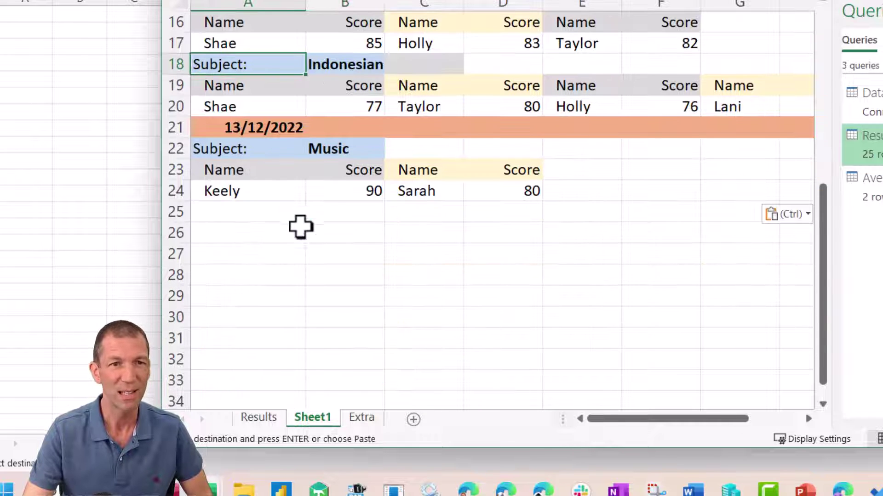
pyautogui.write('90')
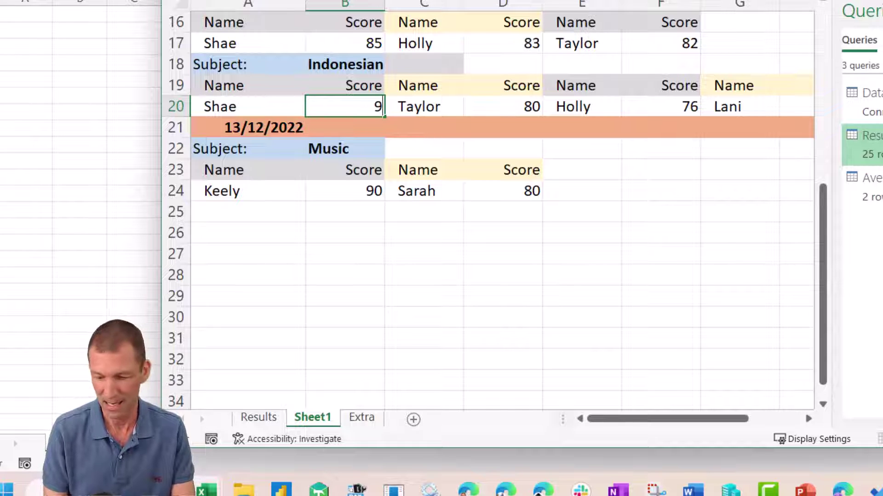
pyautogui.press('Return')
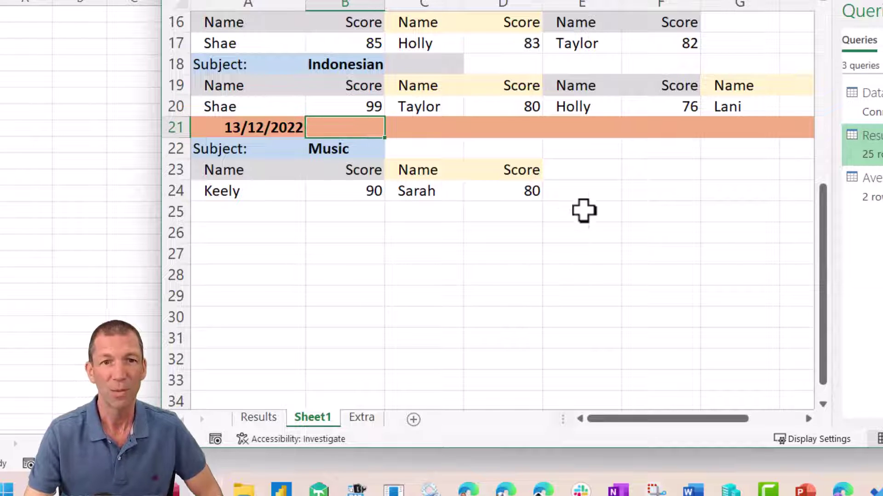
# Refresh all queries on the Results sheet and review both tables for the new Music block and the changed score.
pyautogui.click(280, 424)
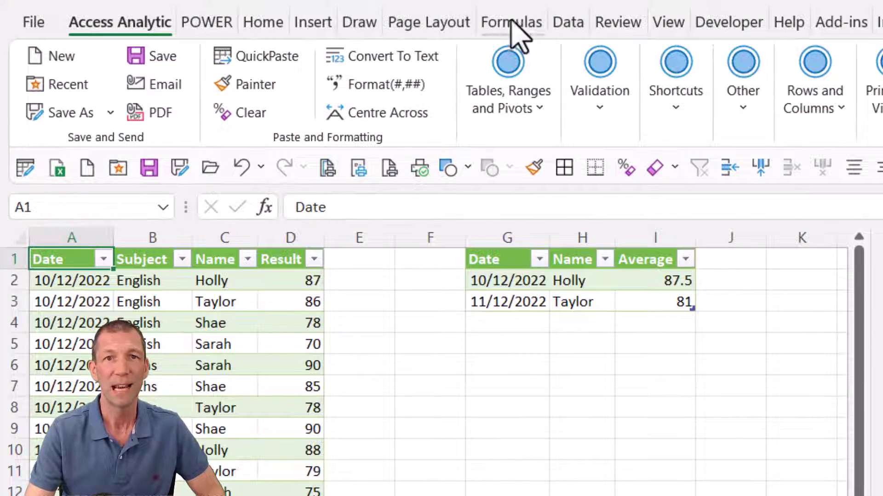
pyautogui.click(569, 23)
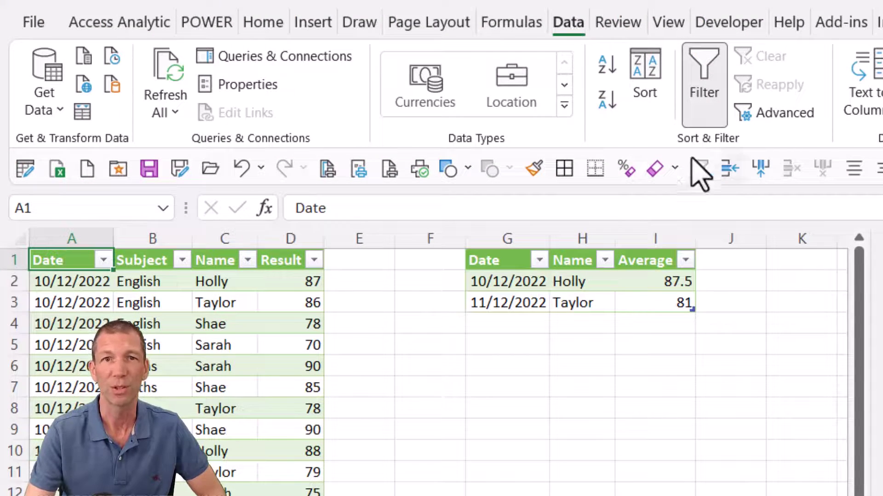
pyautogui.click(180, 76)
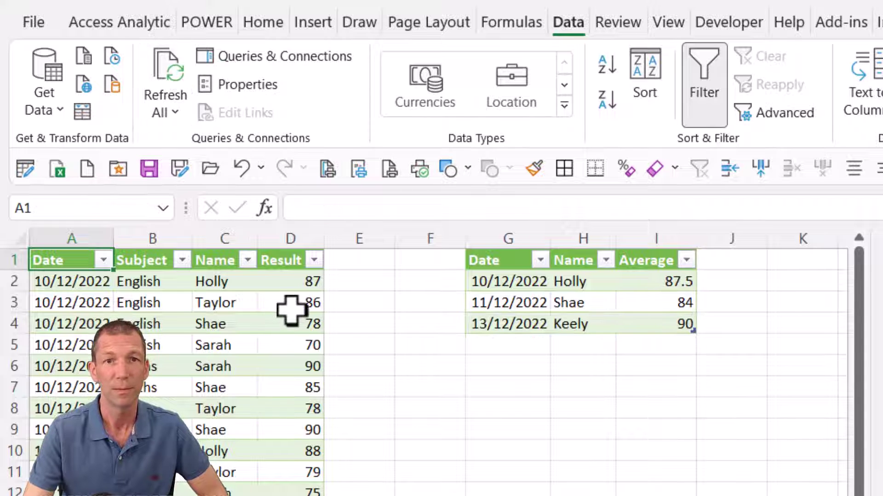
pyautogui.click(590, 323)
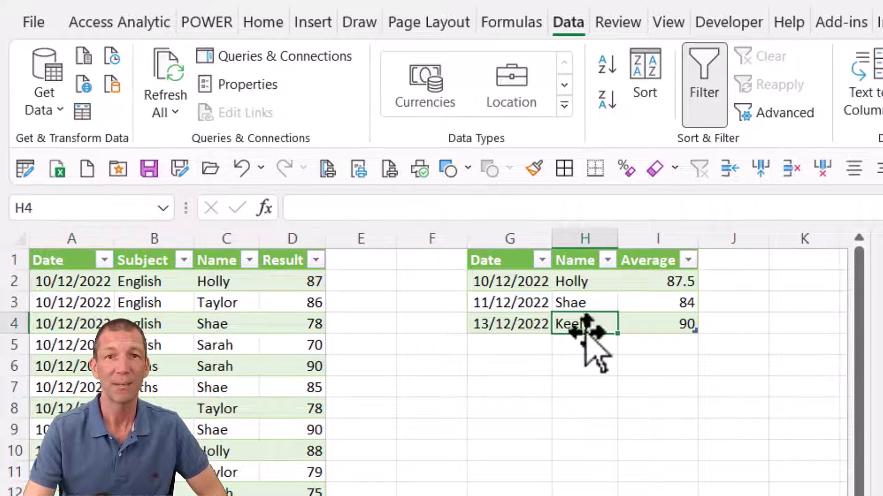
pyautogui.click(582, 303)
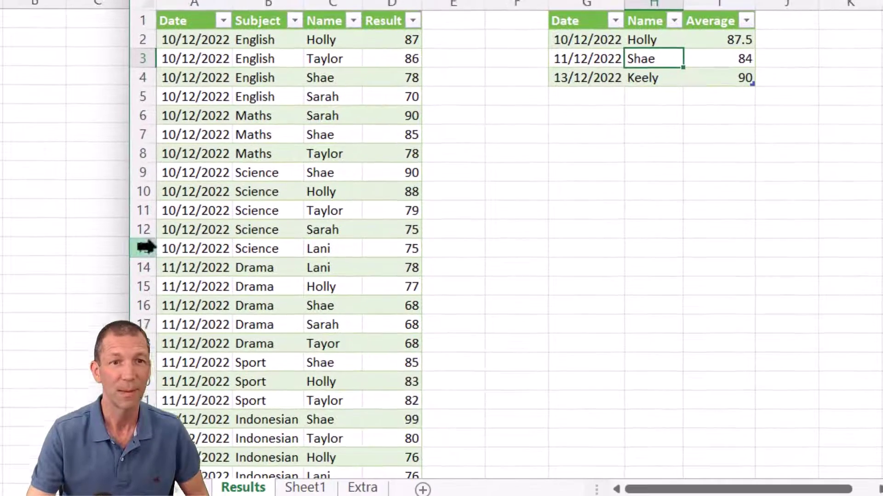
pyautogui.click(258, 290)
pyautogui.scroll(-6, 282, 302)
pyautogui.scroll(6, 277, 321)
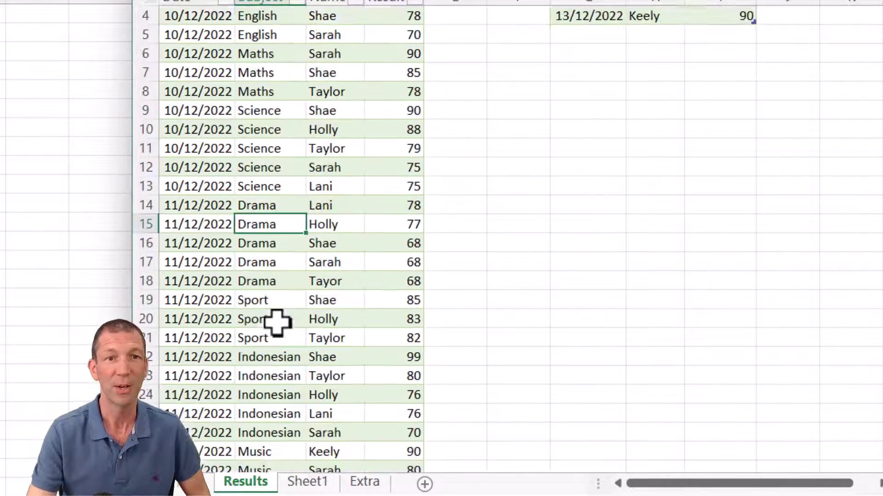